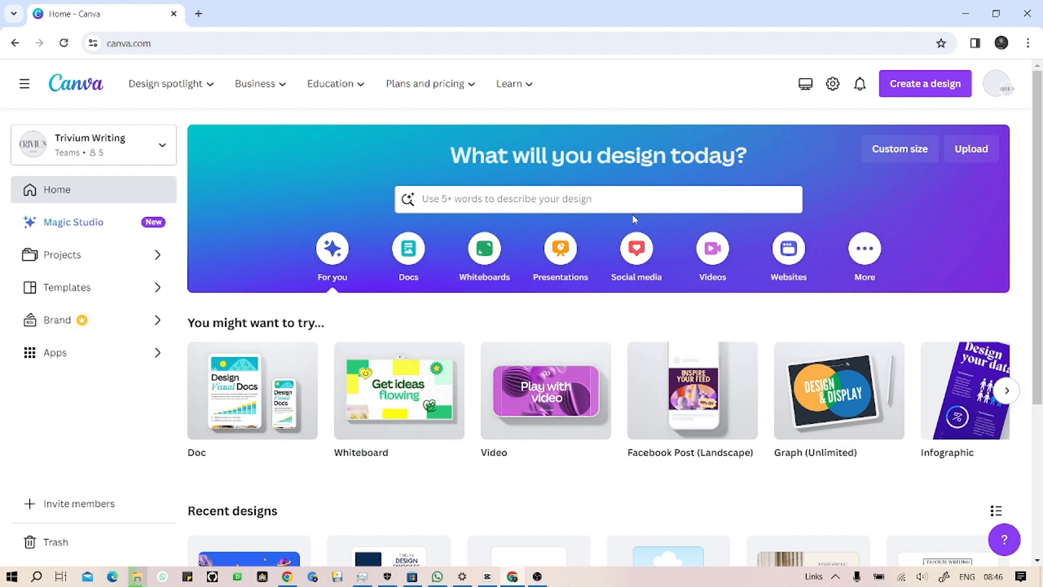
Step: Look over the home page's design search, suggested formats, recent designs and account options
mouse_move(532, 362)
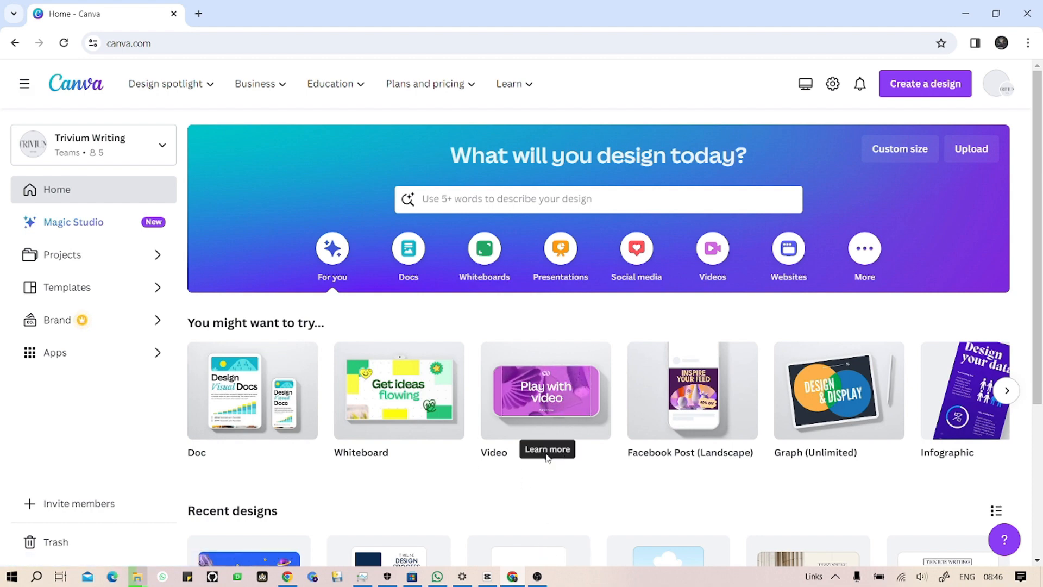
mouse_move(553, 393)
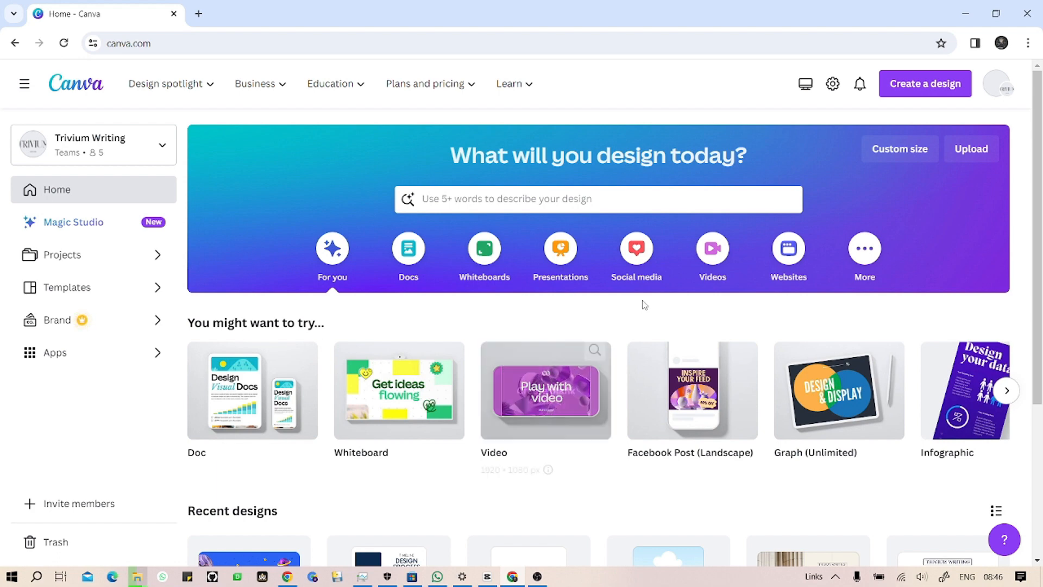
click(604, 198)
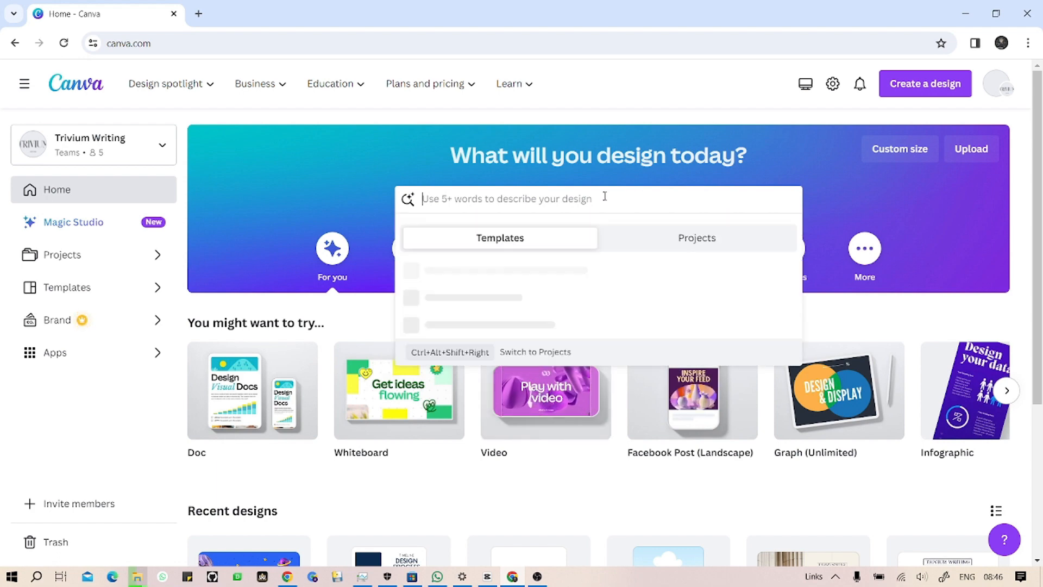
click(359, 324)
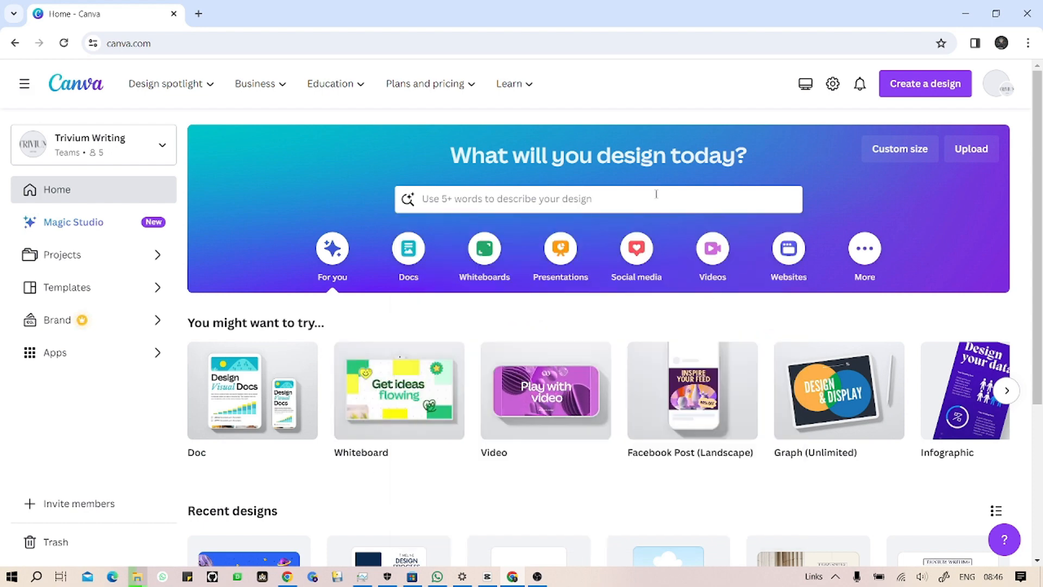
scroll(701, 295, down, 4)
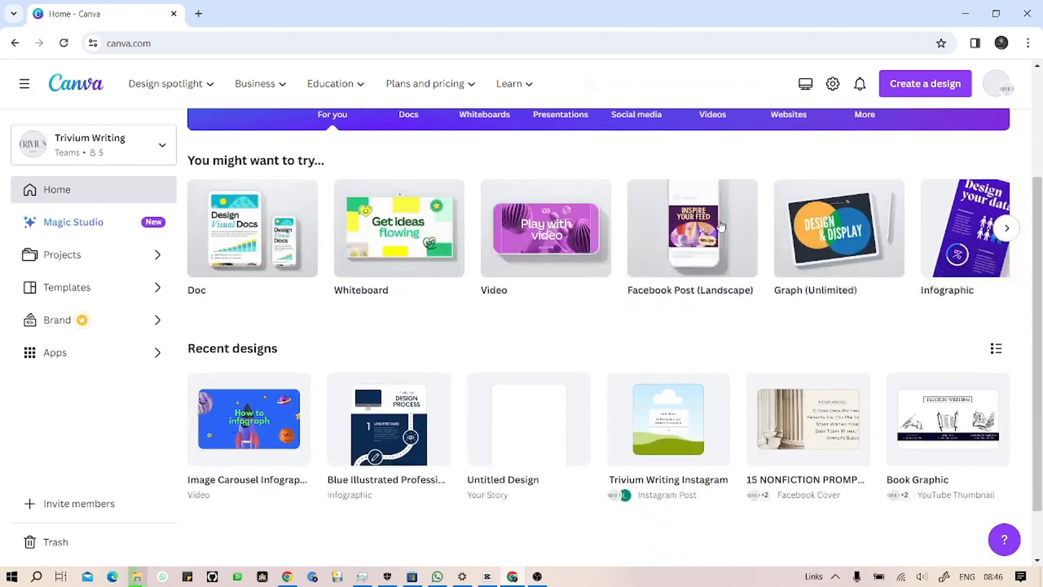
scroll(701, 195, right, 1)
scroll(719, 224, up, 4)
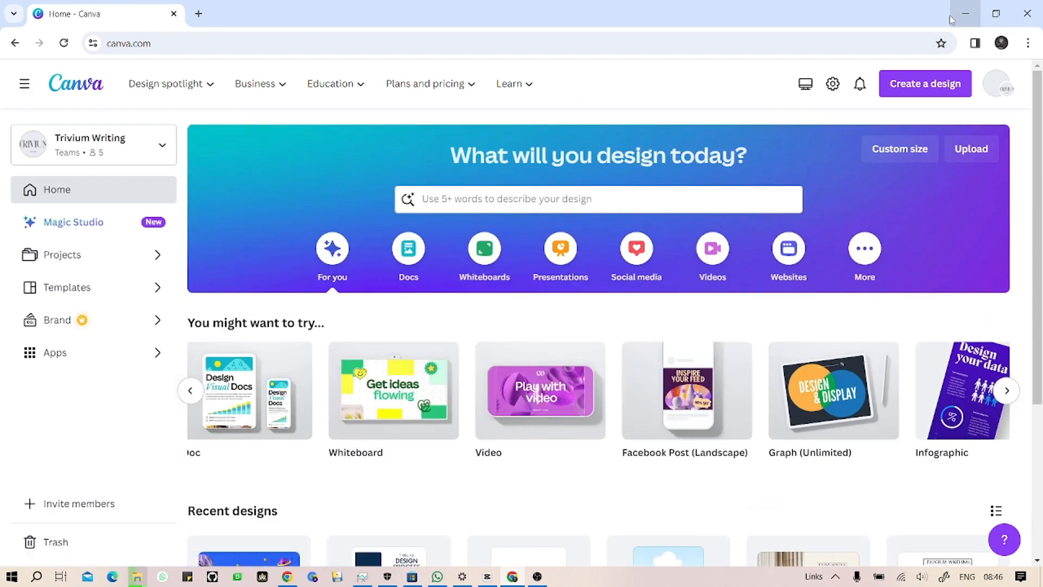
click(1000, 93)
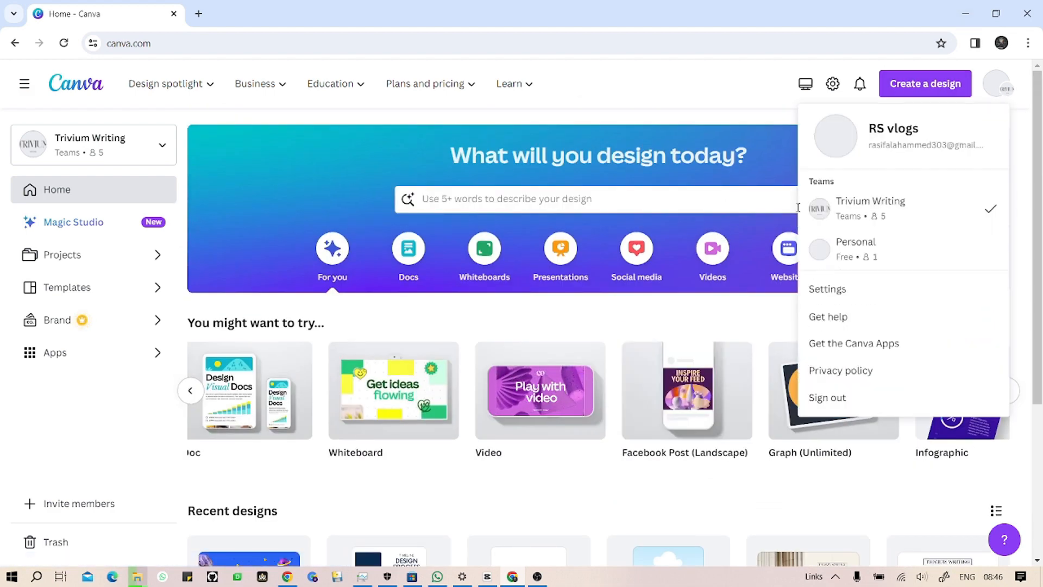
click(653, 310)
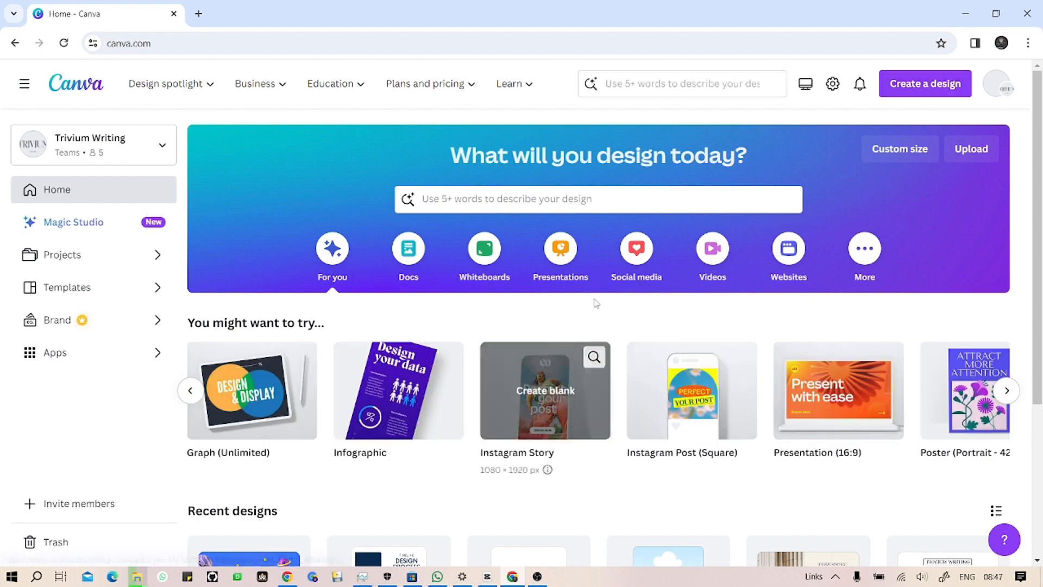
Step: Create a blank Presentation (16:9) design from the suggested formats on the home page
scroll(596, 302, down, 2)
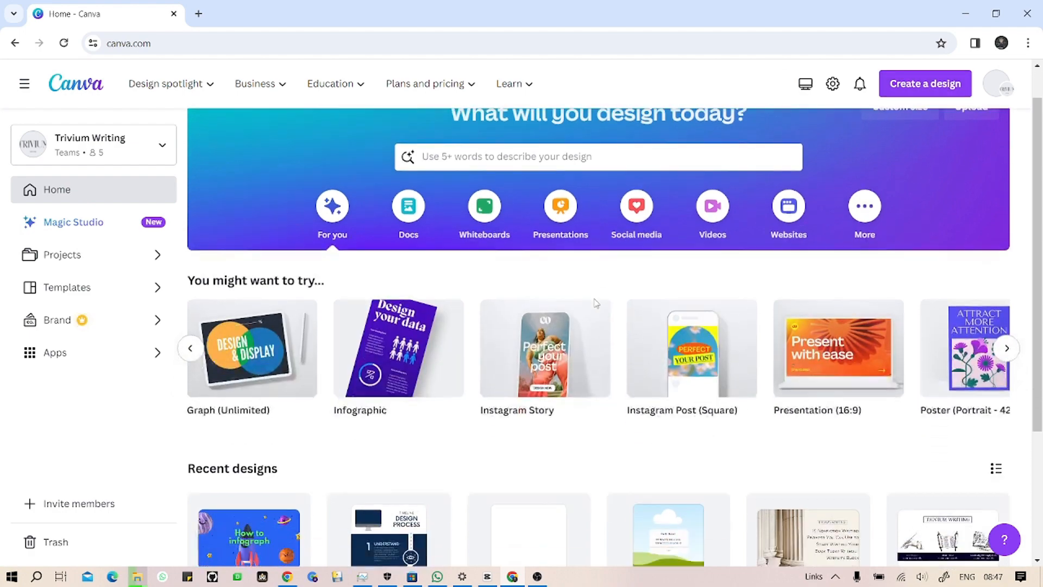
scroll(729, 346, right, 3)
scroll(730, 346, right, 7)
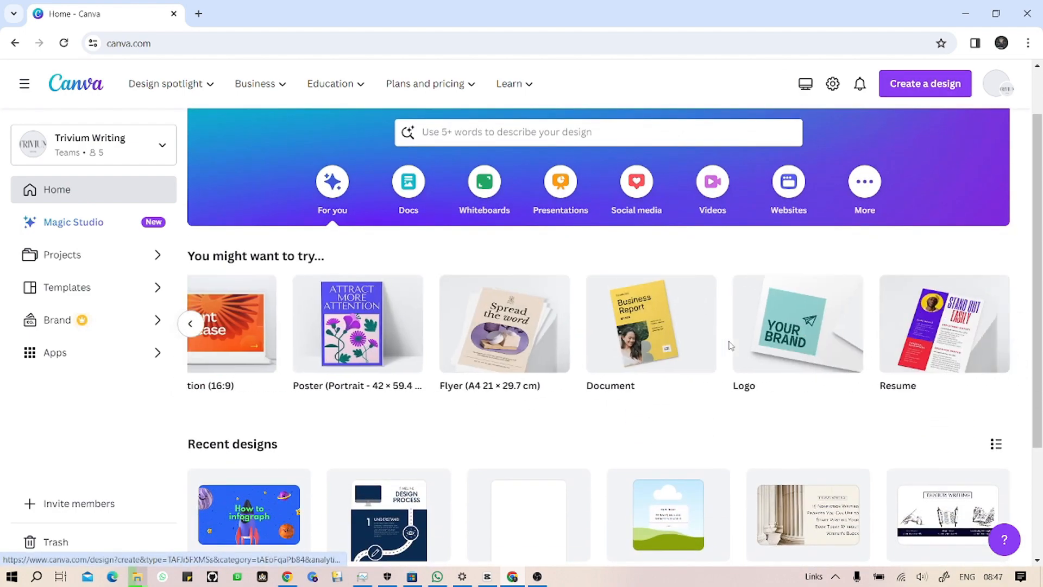
scroll(729, 347, left, 5)
scroll(729, 346, right, 4)
scroll(729, 346, left, 5)
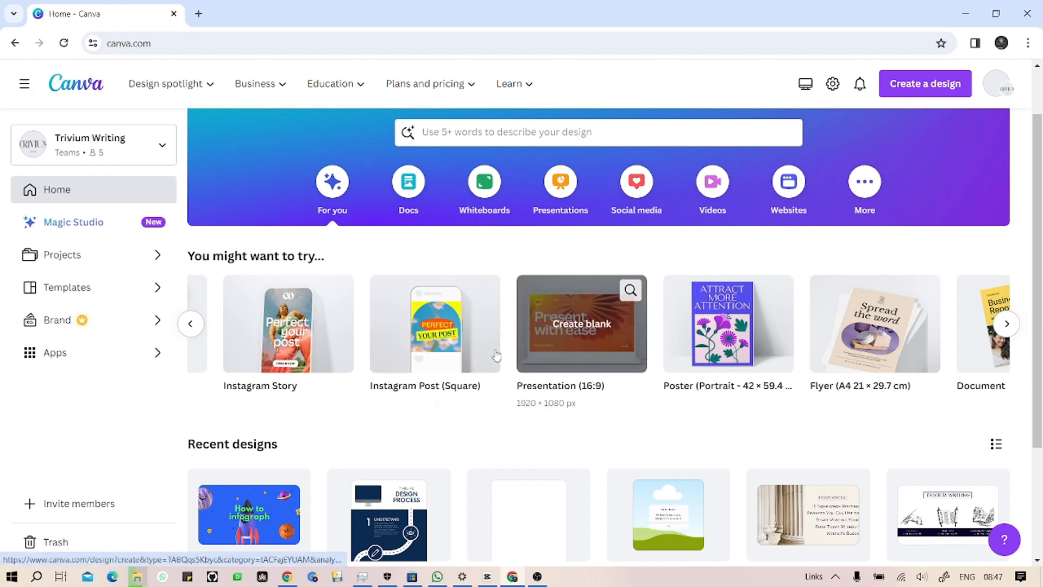
click(570, 328)
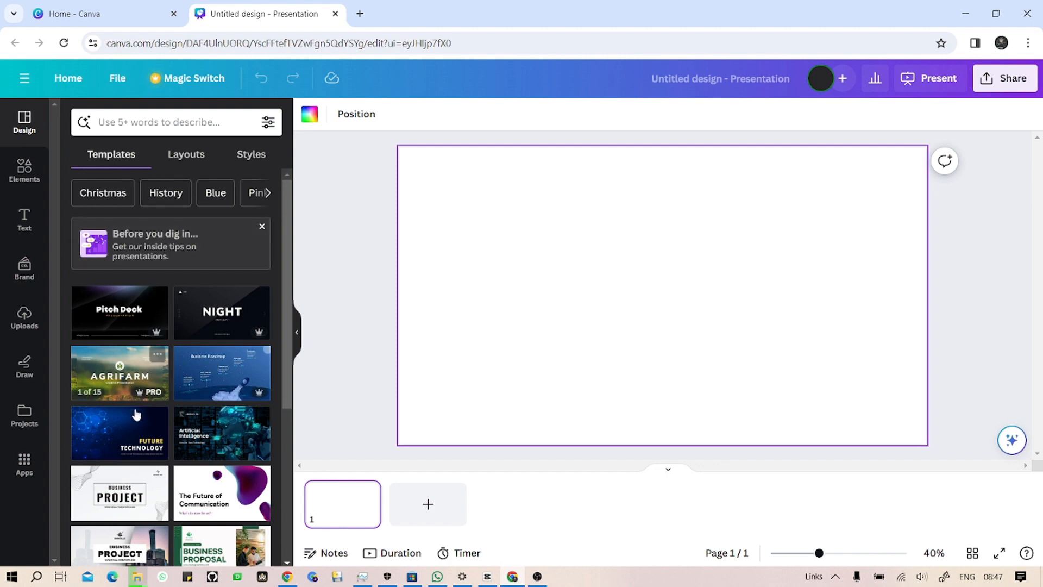
Step: Browse the presentation templates offered for the blank design
scroll(196, 465, down, 3)
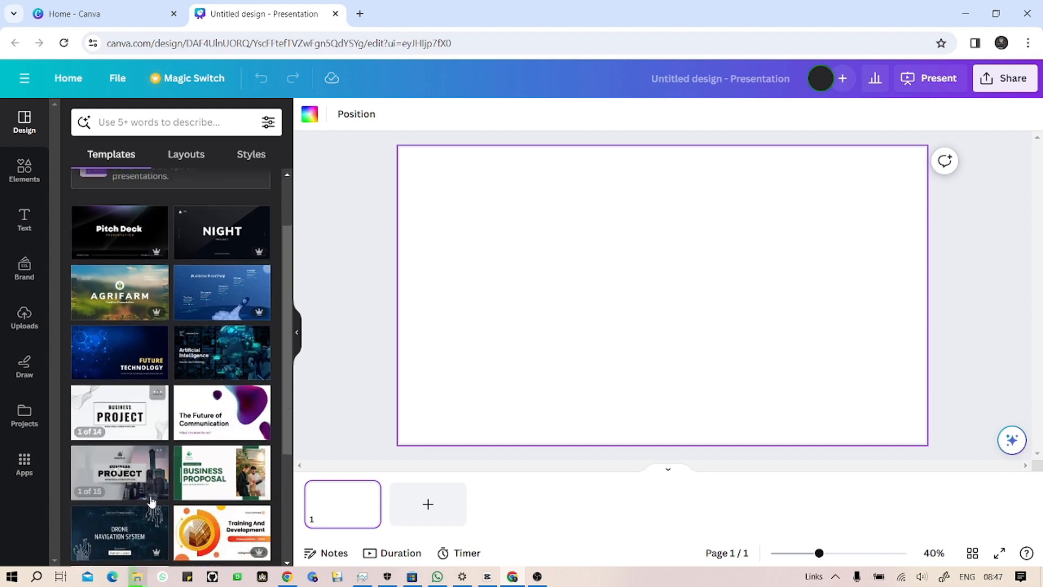
scroll(107, 497, down, 5)
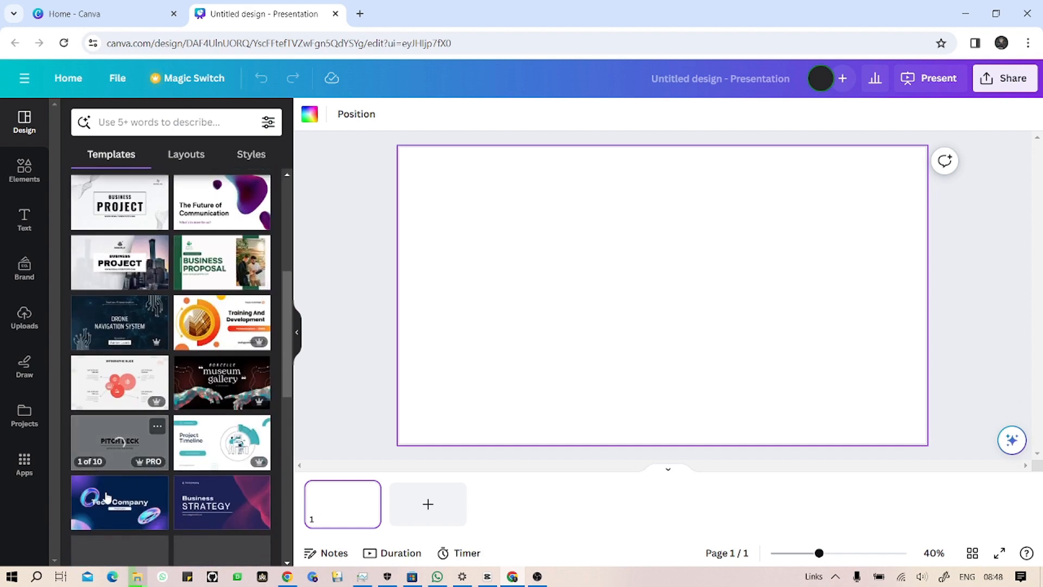
scroll(146, 455, down, 3)
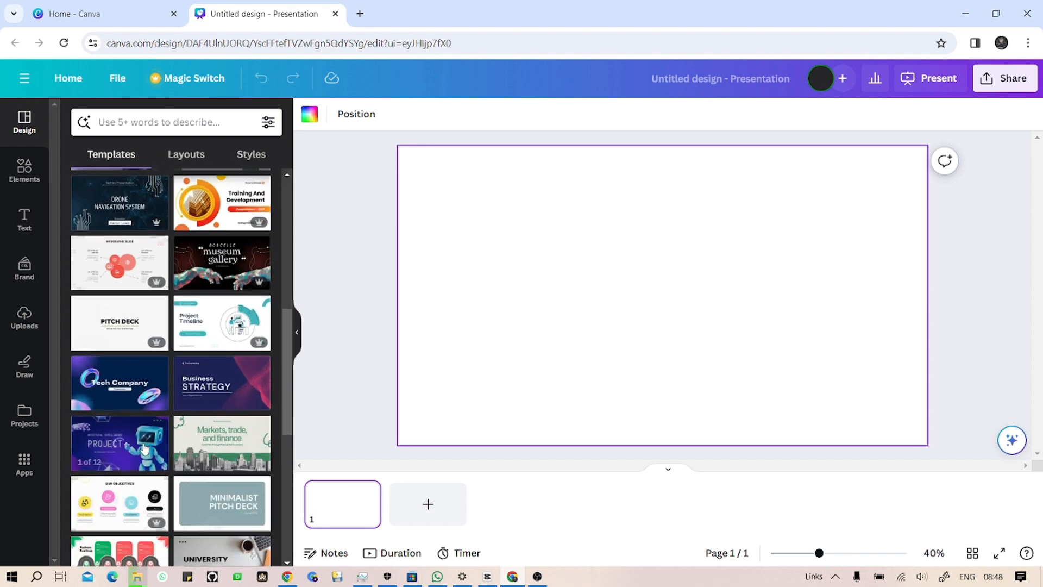
mouse_move(148, 345)
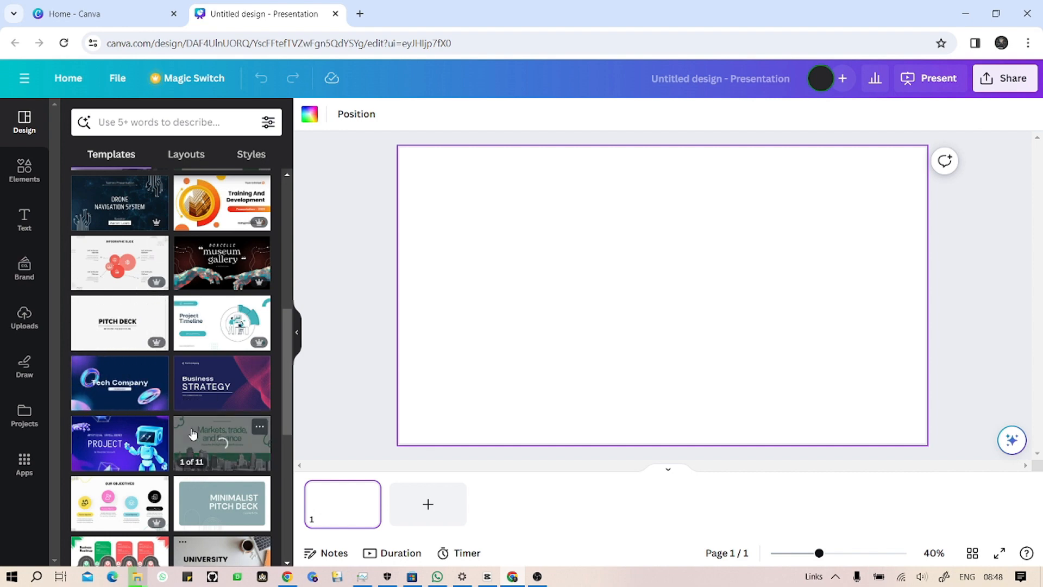
scroll(217, 445, down, 3)
scroll(142, 434, down, 5)
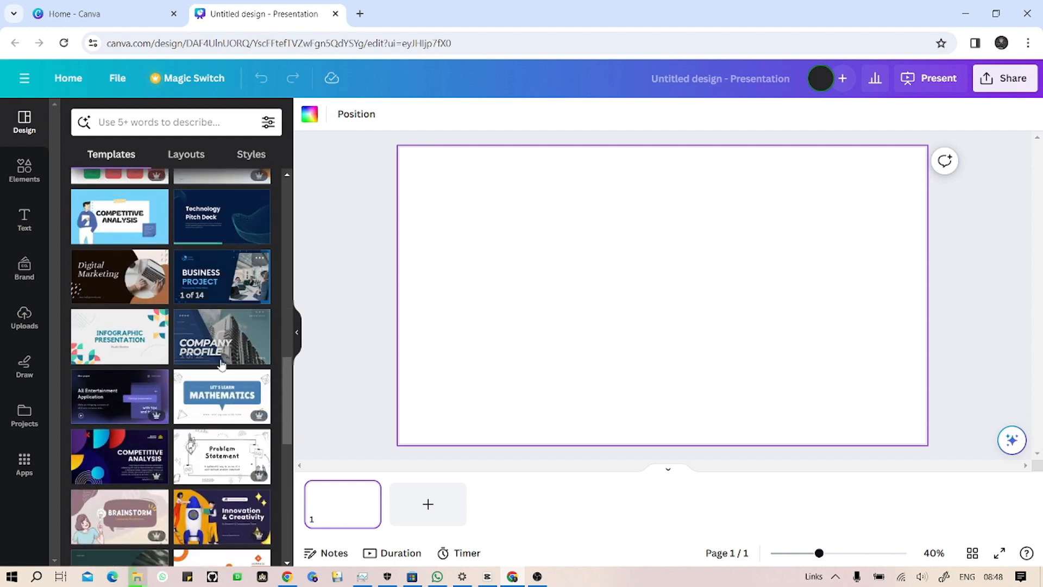
scroll(152, 422, down, 1)
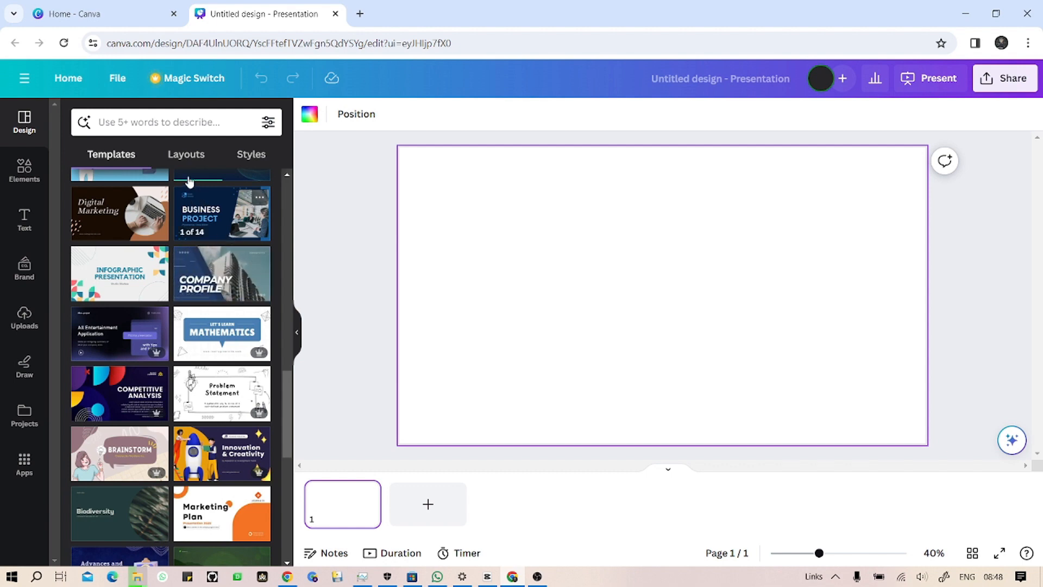
Step: Dismiss the introduction to smarter layouts and view the available presentation layouts and styles
click(182, 157)
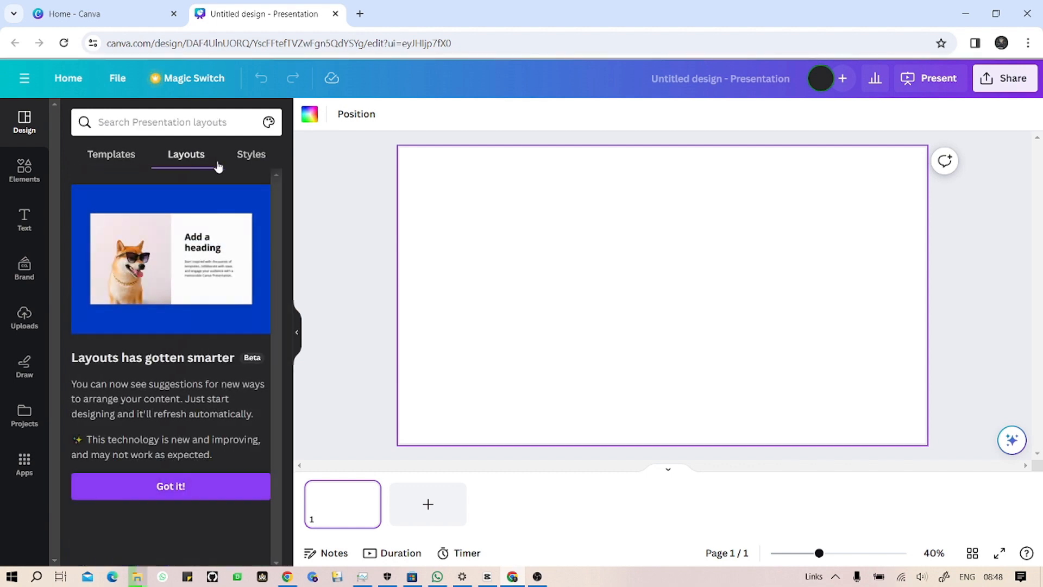
click(174, 492)
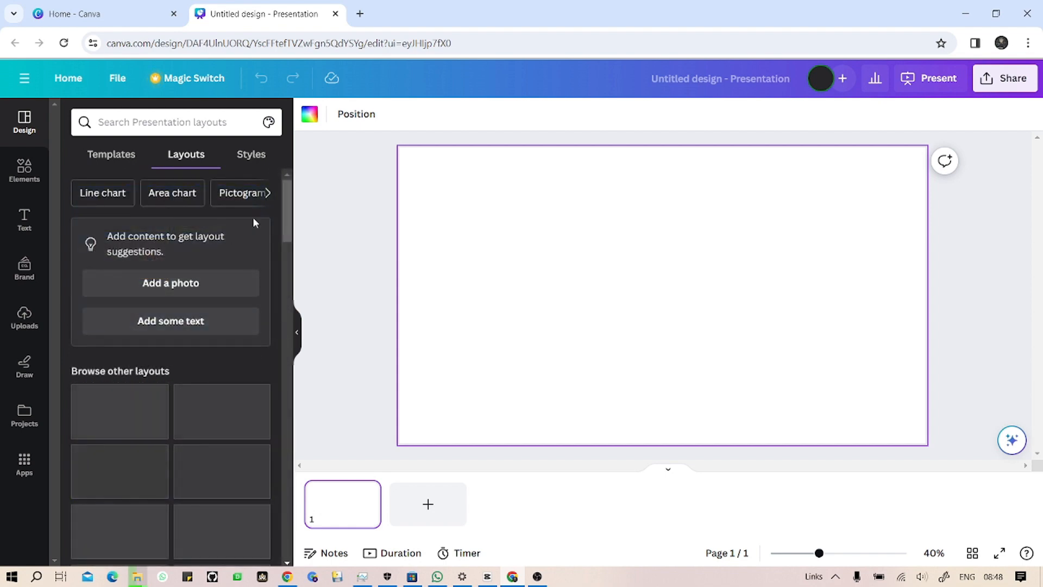
click(248, 163)
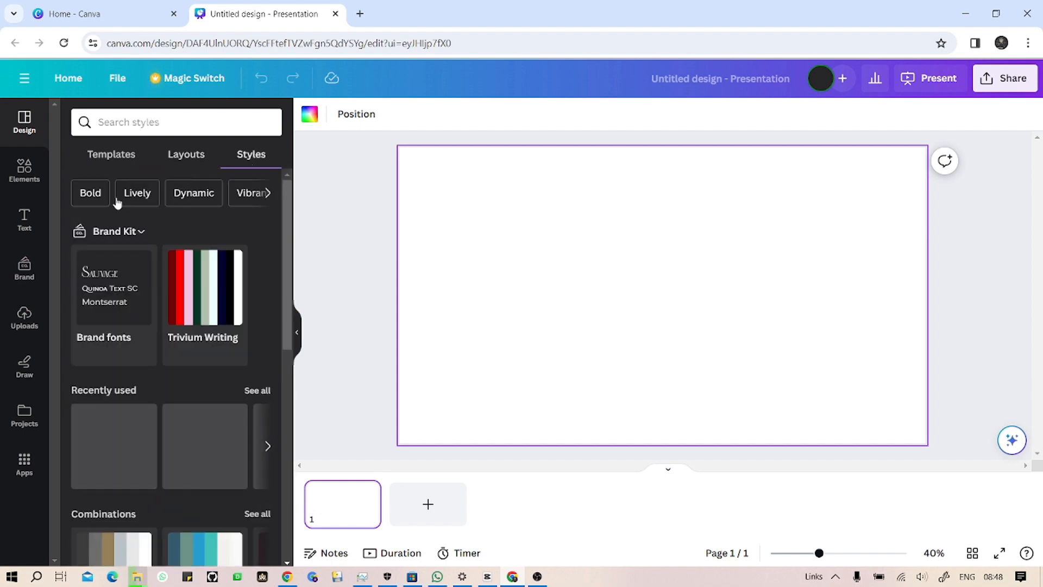
Step: Browse the elements library's categories, including tables, photos and videos, and view more of the recently used items
click(22, 174)
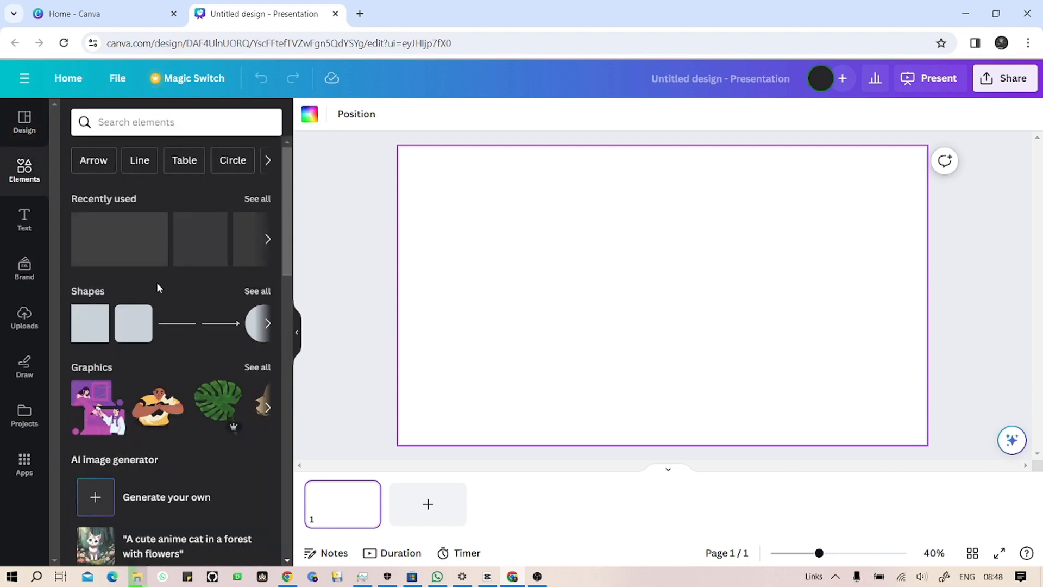
scroll(168, 293, down, 10)
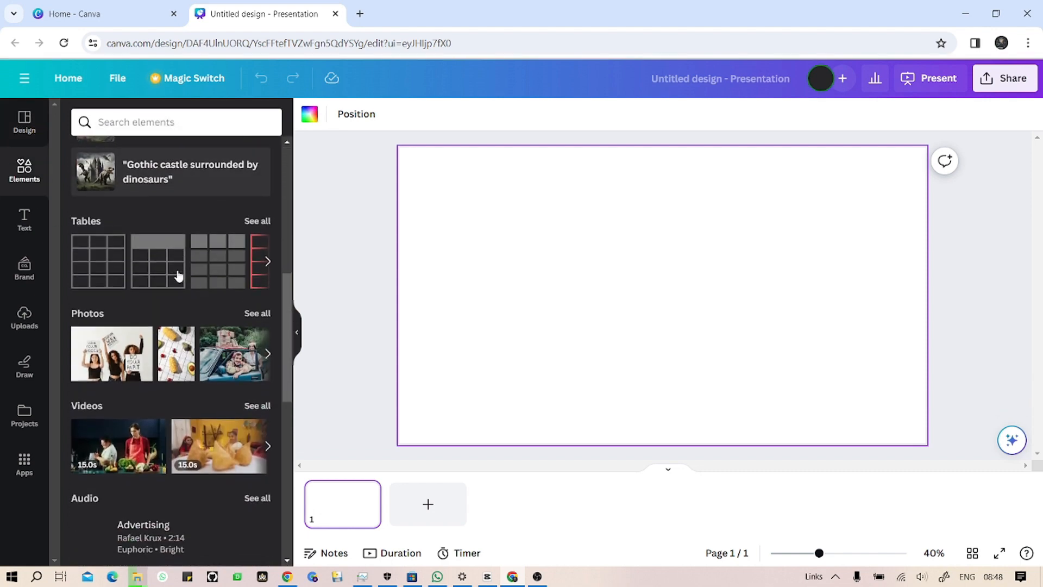
scroll(149, 402, up, 10)
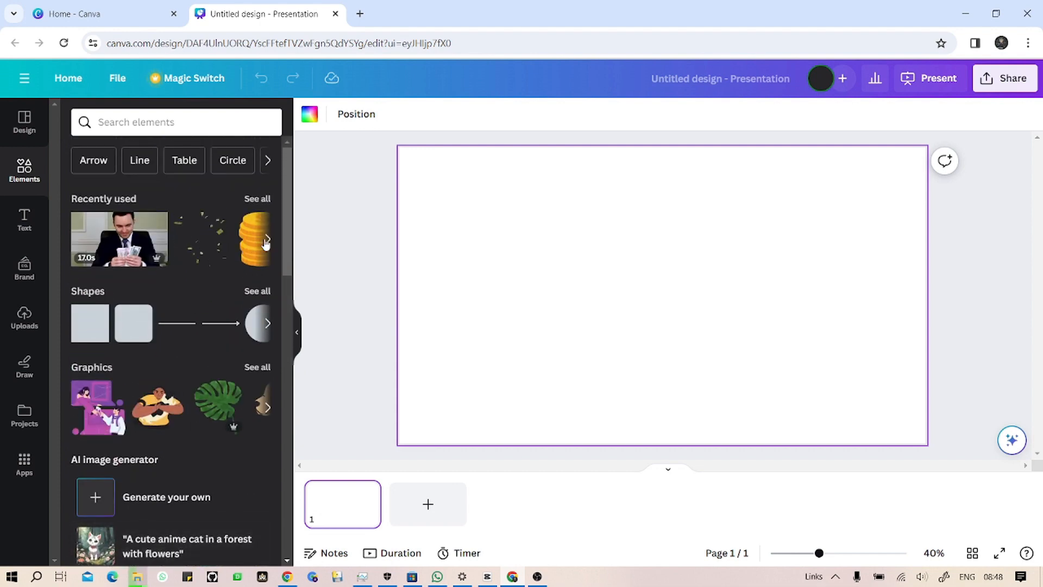
click(267, 240)
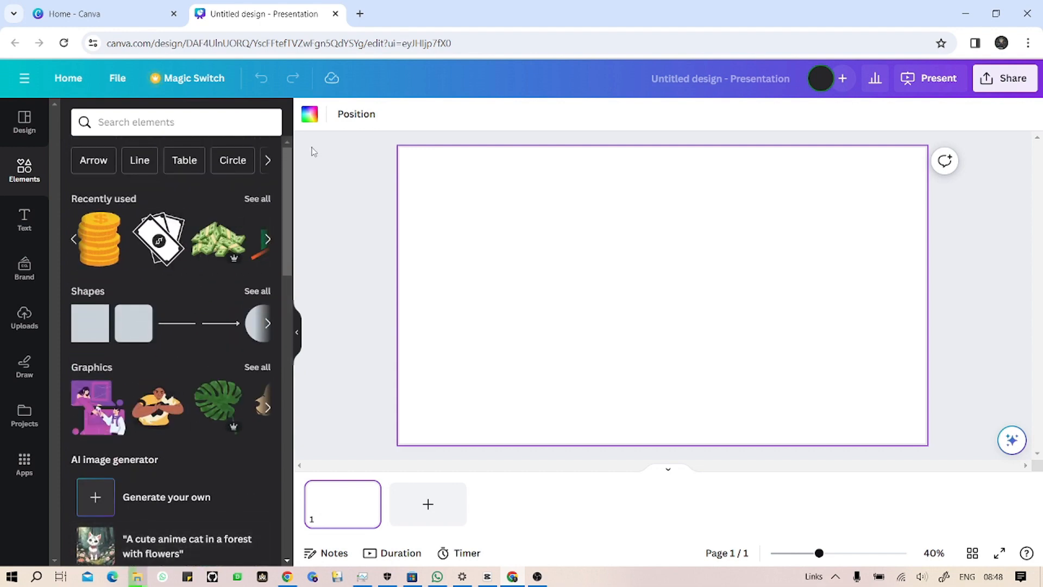
Step: Show the library's Arrow elements and look through the shapes, graphics, photos, videos, frames and audio
click(94, 160)
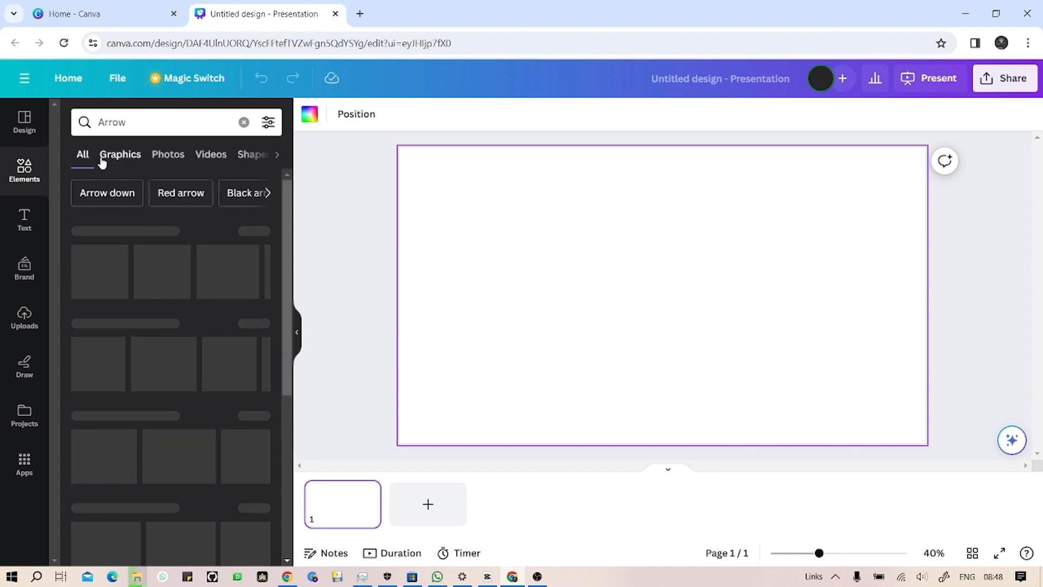
scroll(244, 373, down, 3)
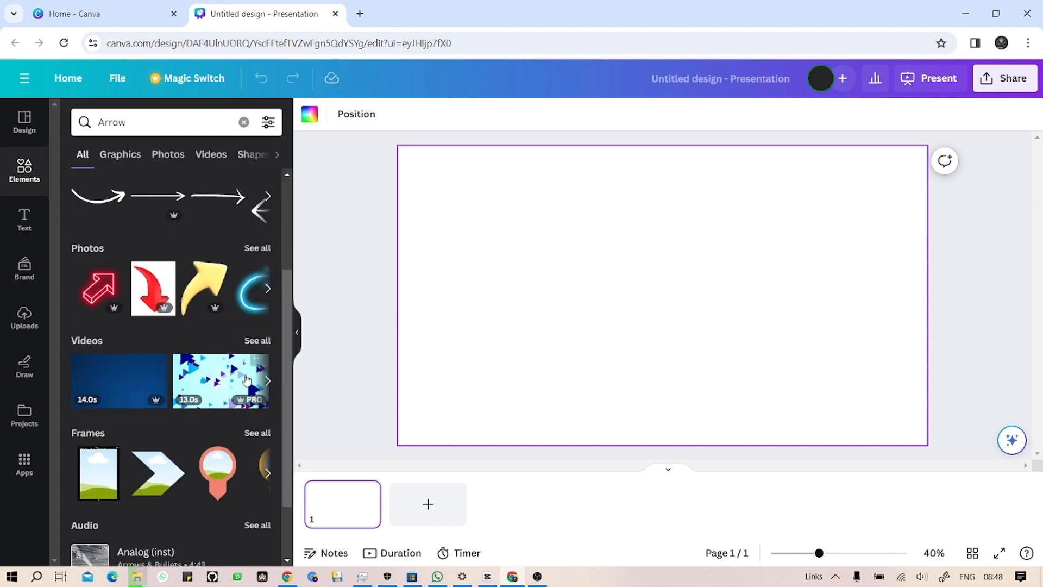
scroll(167, 276, up, 3)
scroll(217, 380, down, 3)
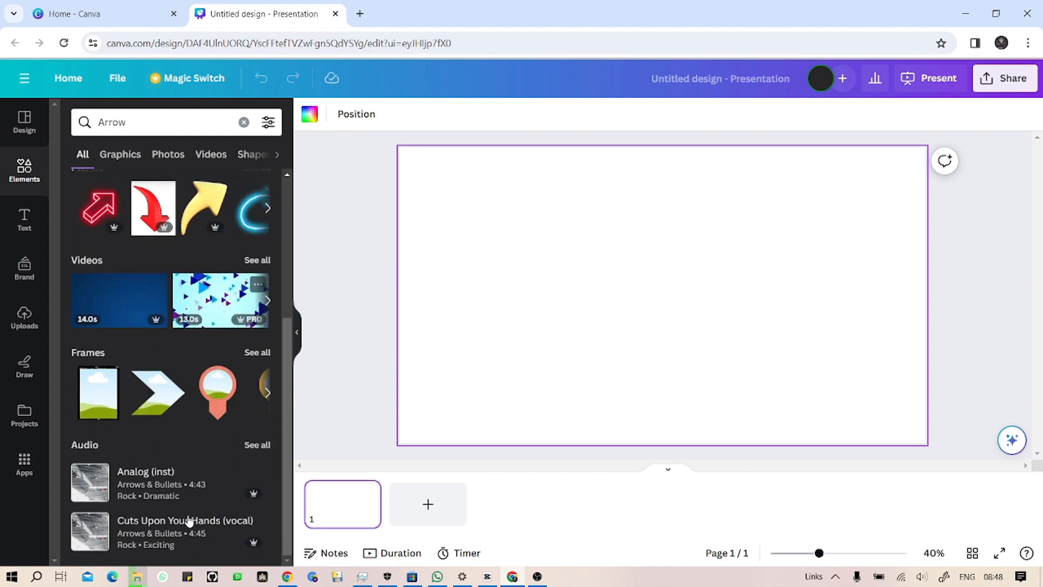
scroll(214, 377, up, 3)
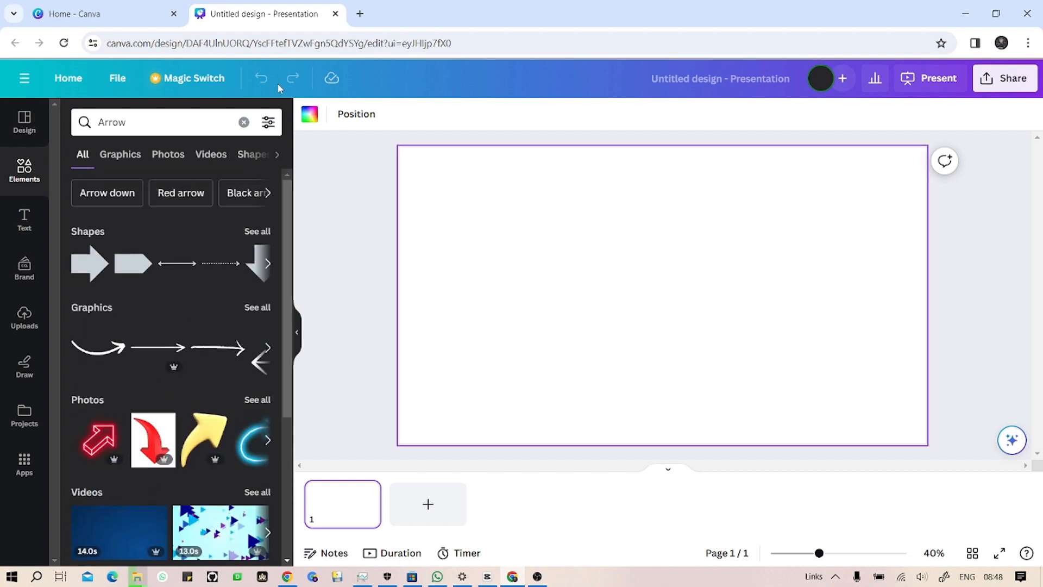
Step: Narrow the Arrow results to graphics and to photos, and browse the arrow images
click(124, 155)
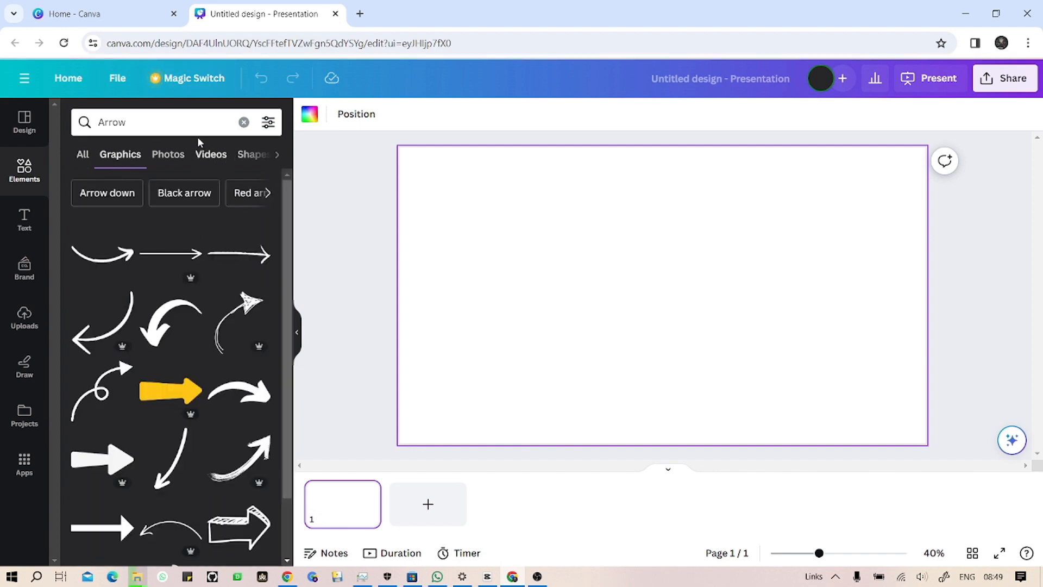
double_click(154, 132)
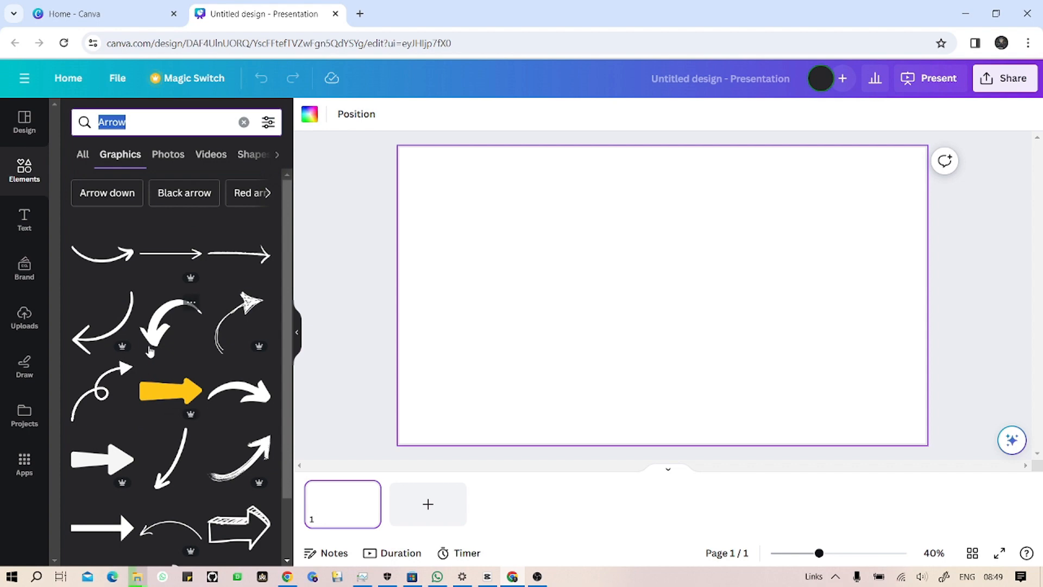
click(177, 155)
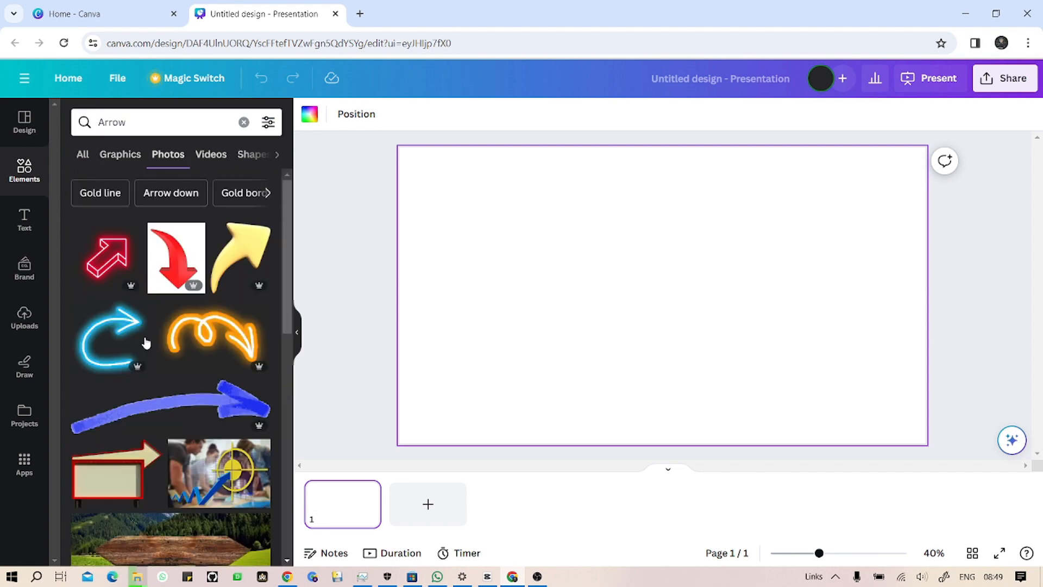
scroll(115, 367, down, 8)
scroll(112, 367, up, 3)
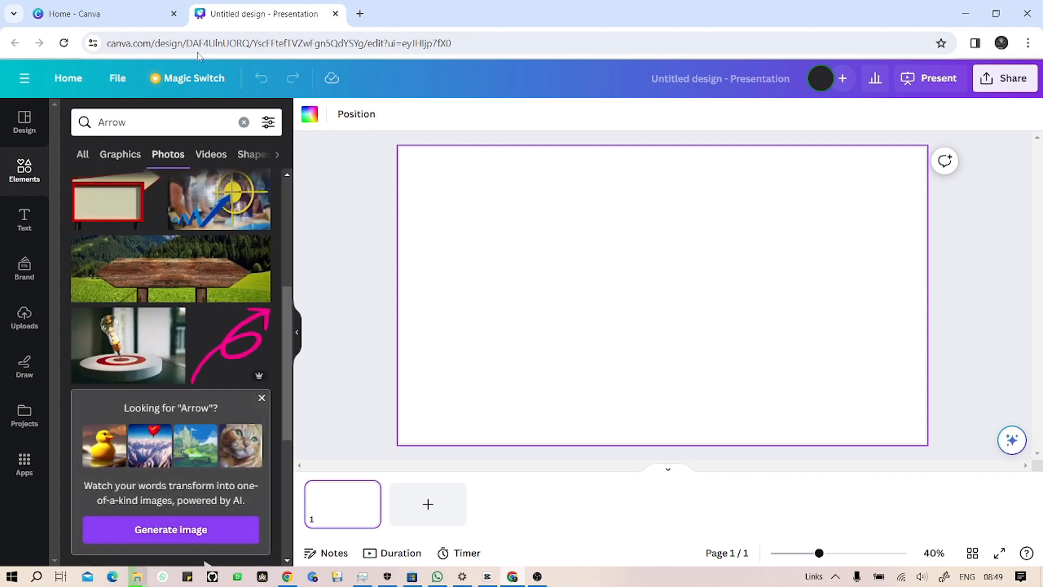
Step: Search the elements library for "girl" and browse the matching graphics
click(244, 123)
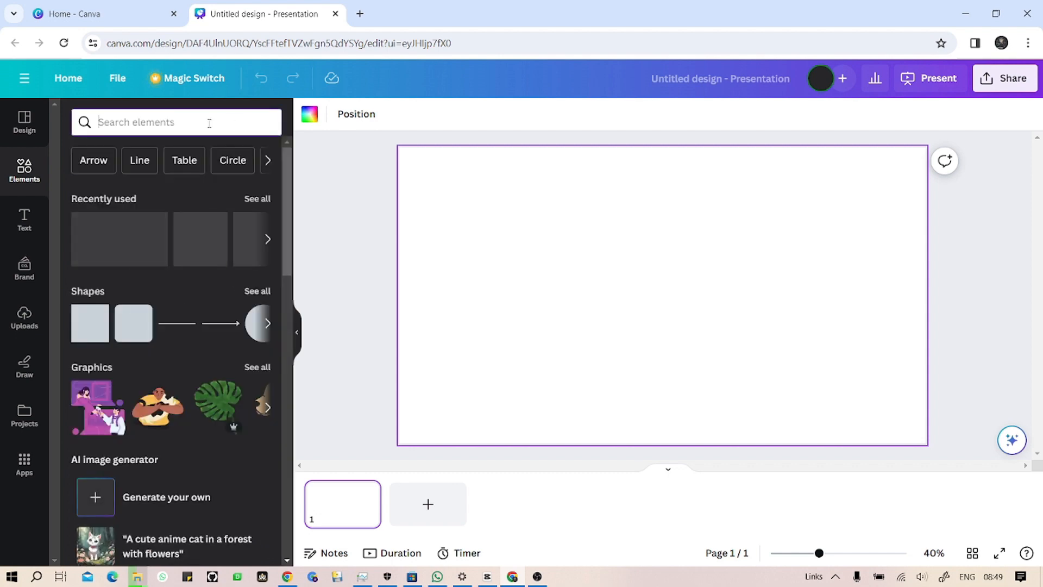
text(girl)
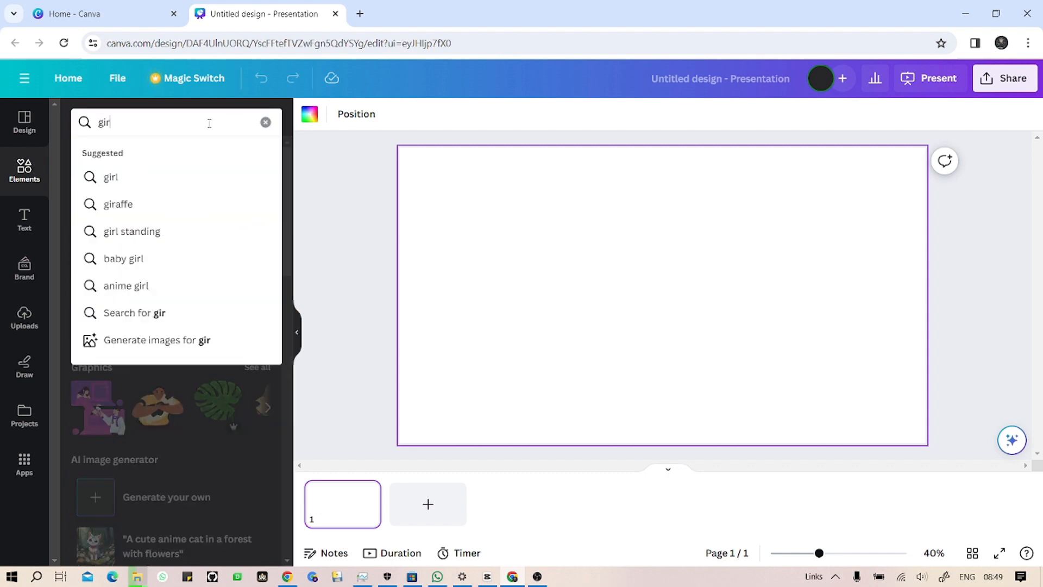
key(Return)
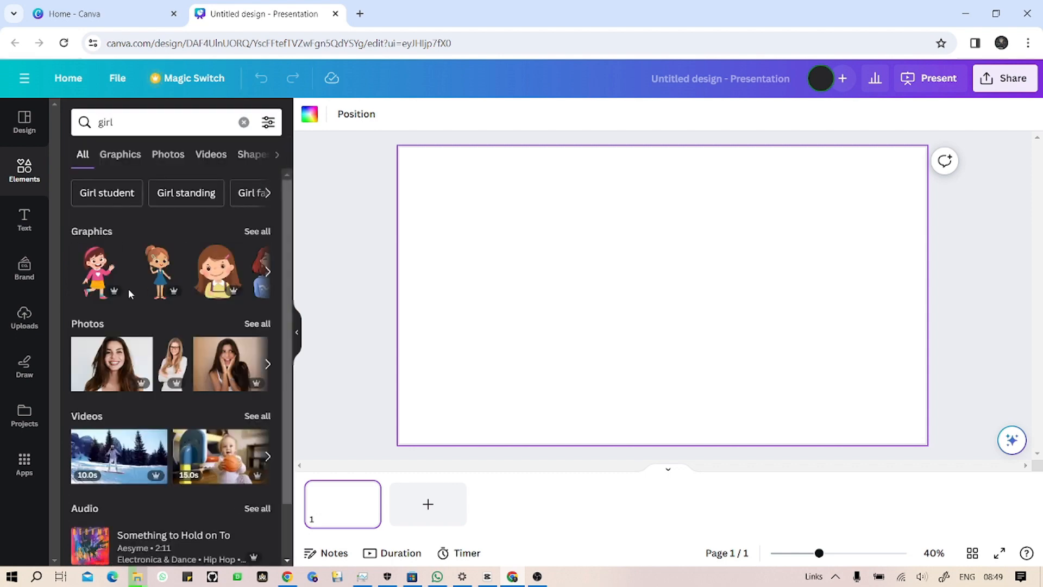
scroll(128, 288, right, 5)
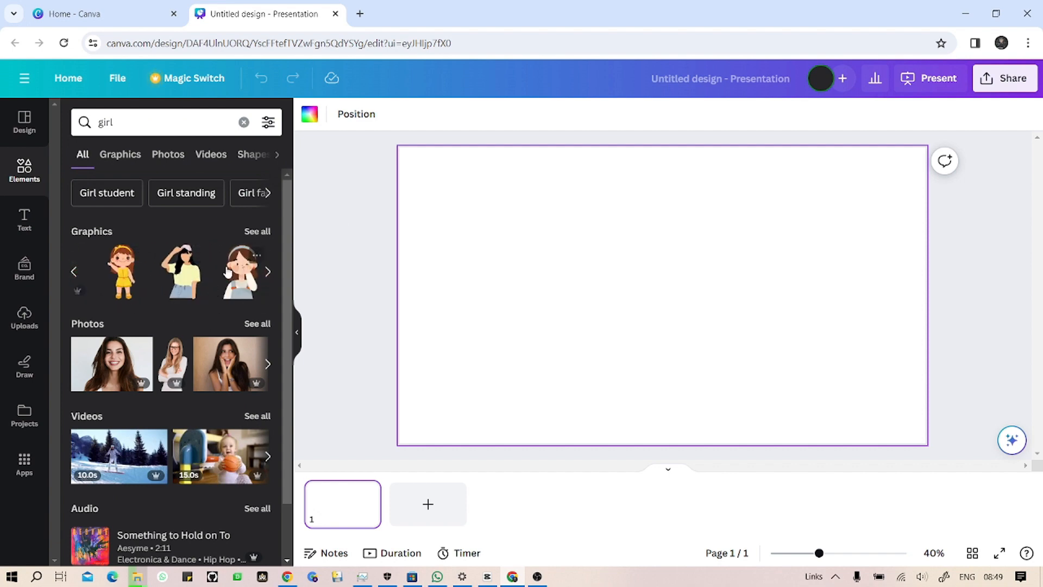
scroll(112, 456, down, 1)
scroll(133, 391, up, 1)
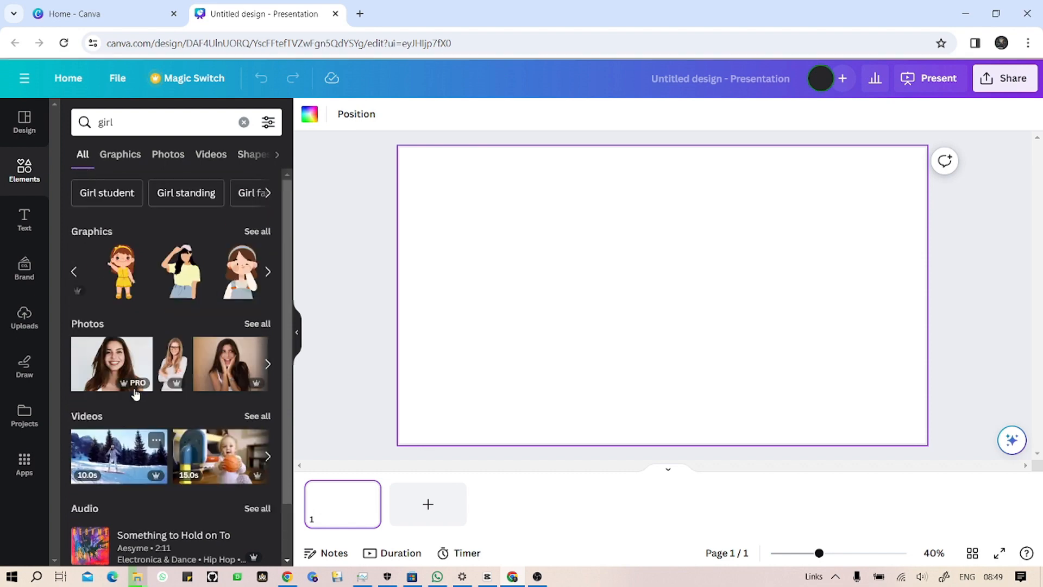
Step: Check the "girl" results for shapes, audio and frames, and return to all results
scroll(226, 166, right, 1)
click(228, 158)
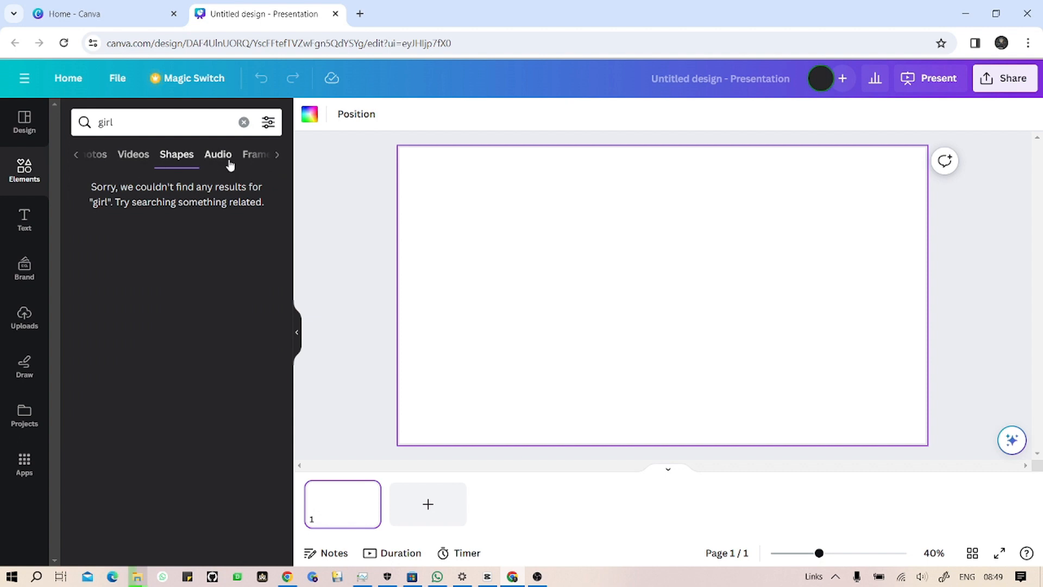
click(229, 159)
click(222, 161)
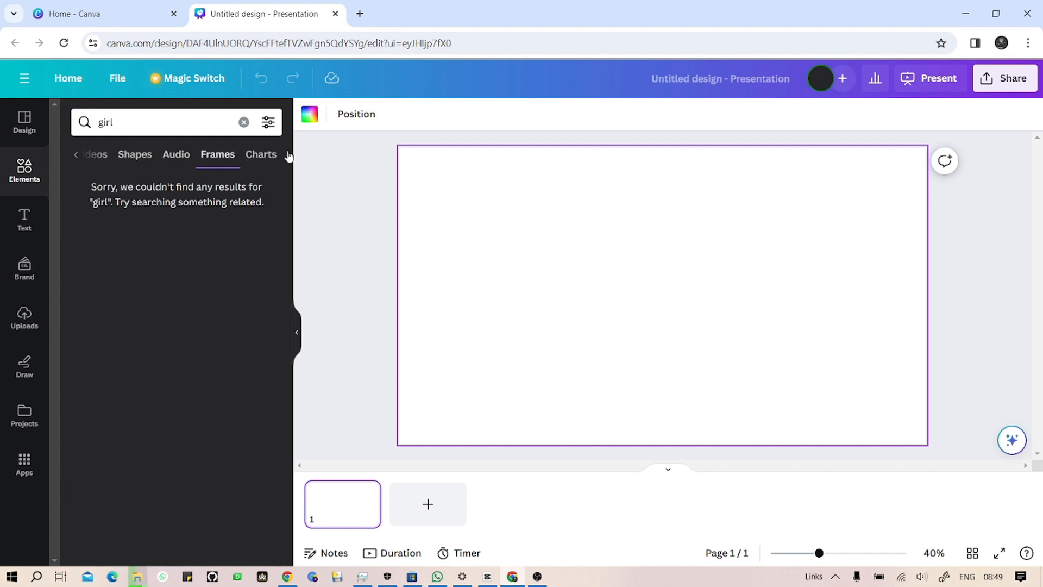
scroll(165, 163, left, 3)
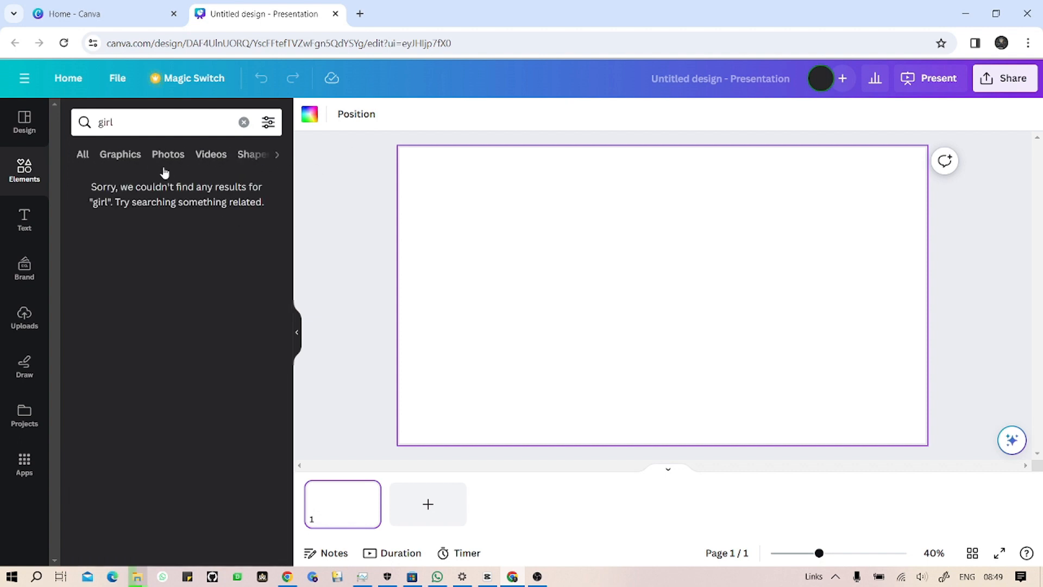
click(85, 156)
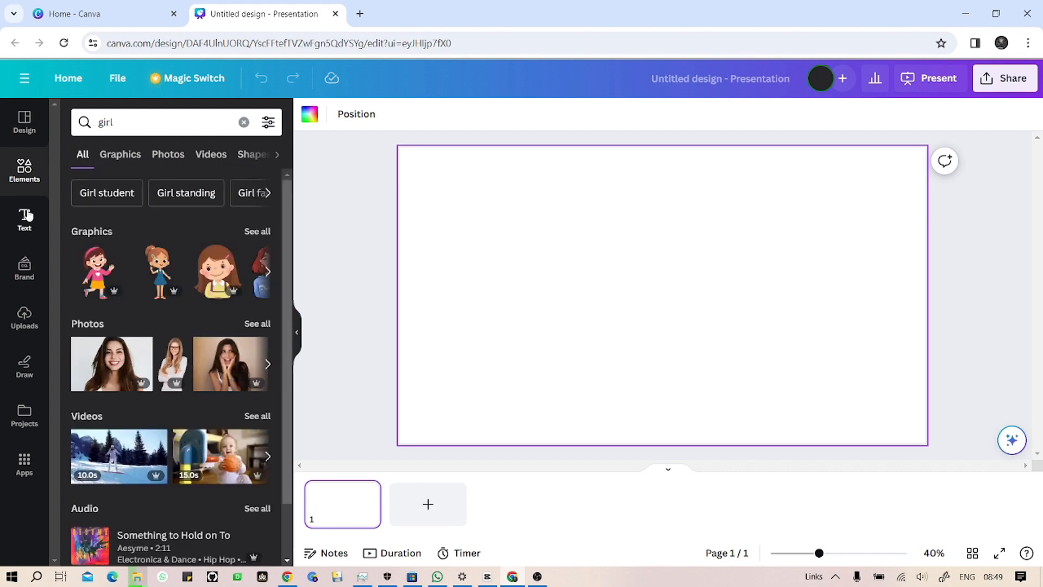
Step: Add a heading and a subheading in the Brand Kit text styles to the blank page
click(26, 218)
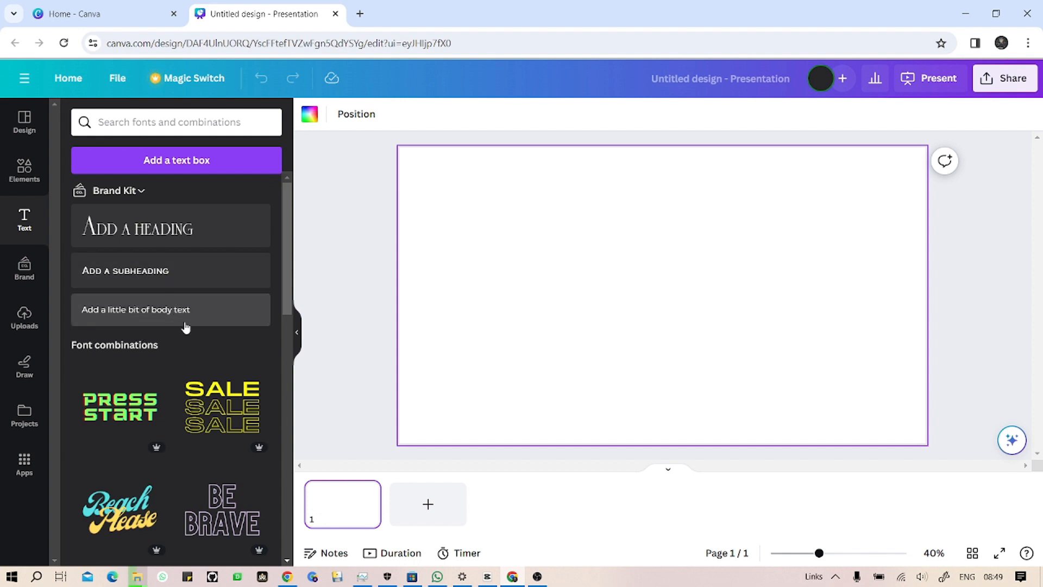
click(158, 232)
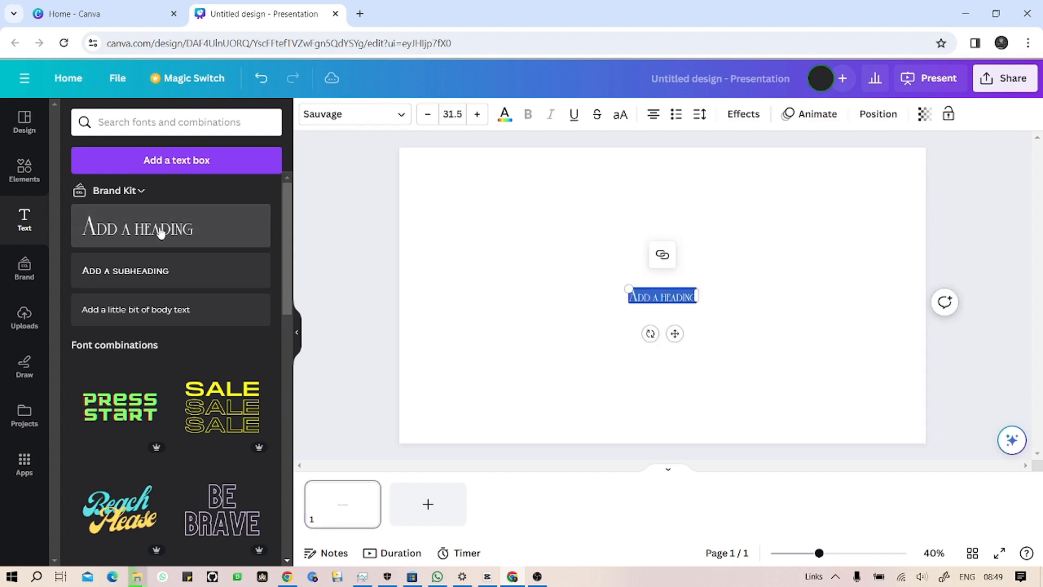
click(170, 277)
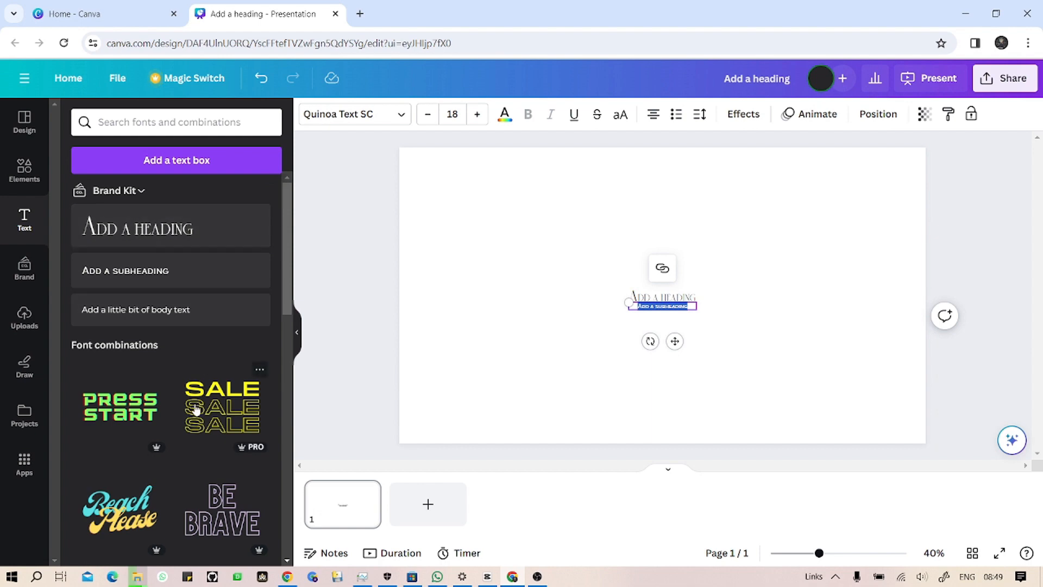
Step: Browse the ready-made font combinations in the text library
scroll(195, 410, down, 5)
scroll(196, 409, down, 6)
scroll(196, 409, up, 4)
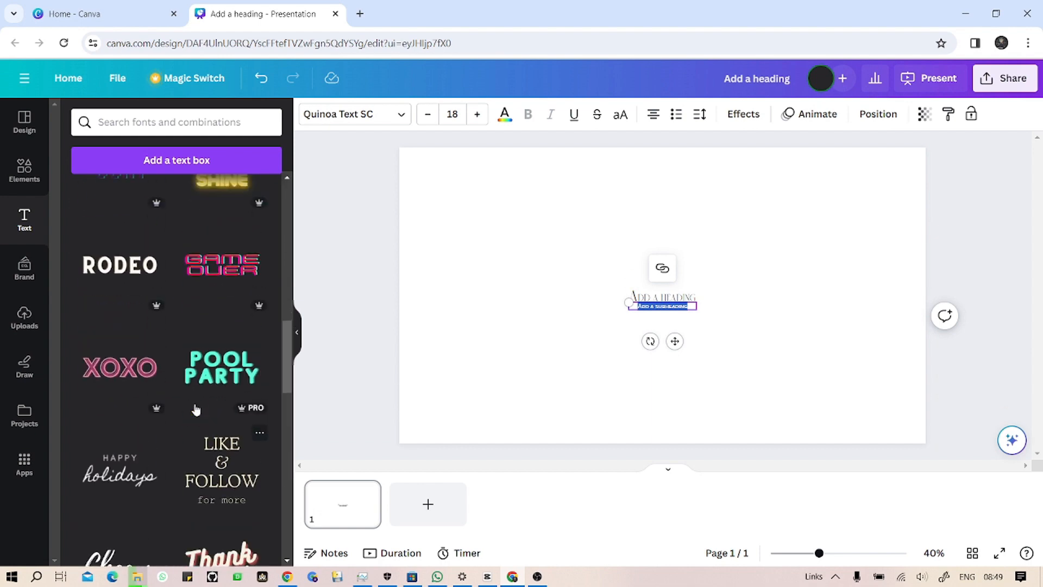
scroll(196, 410, down, 2)
scroll(195, 405, down, 6)
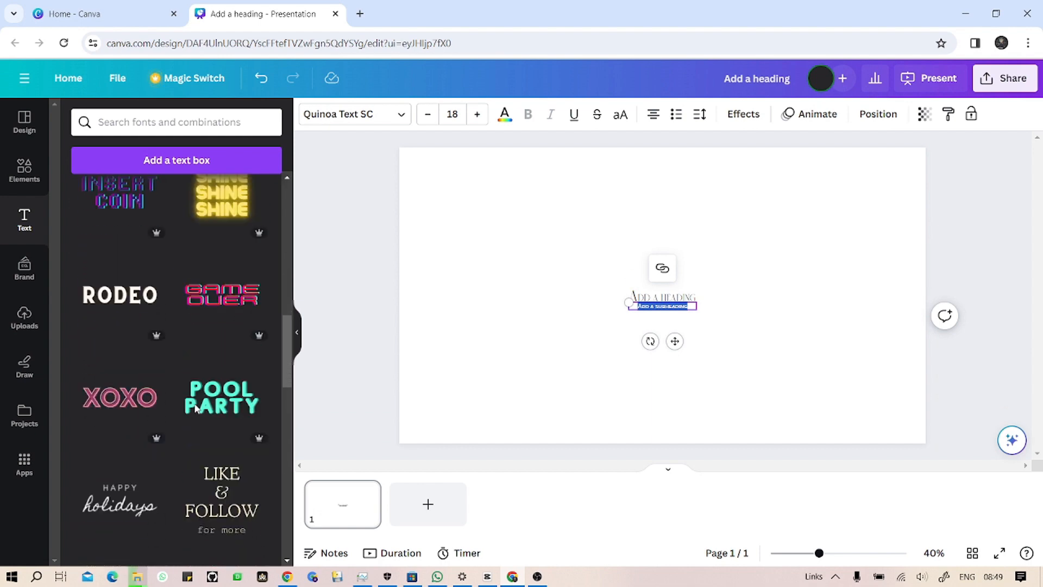
scroll(136, 478, down, 3)
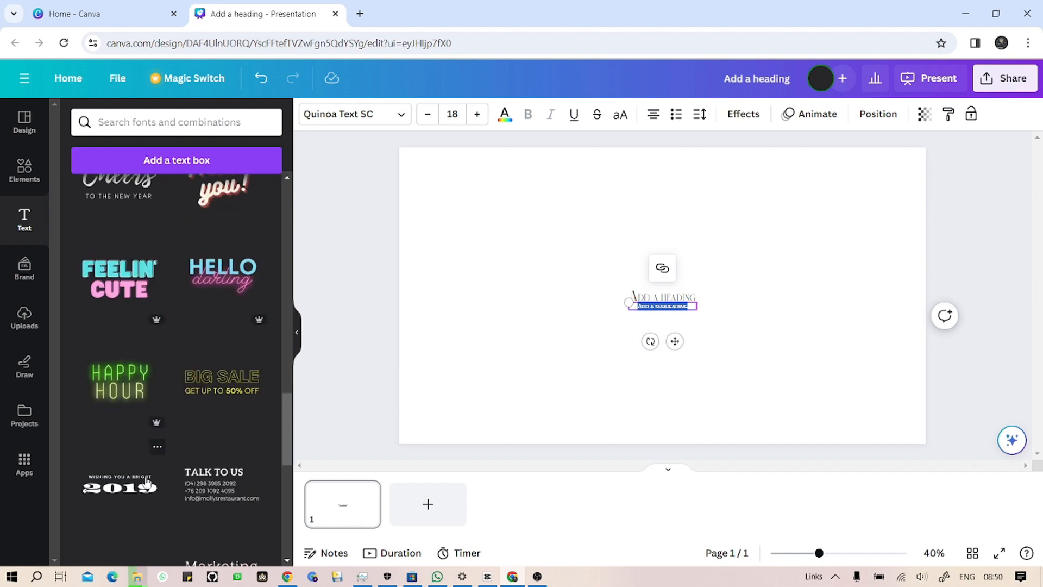
Step: View the brand templates and Brand Kit, and look through the upload options for images and videos
click(35, 277)
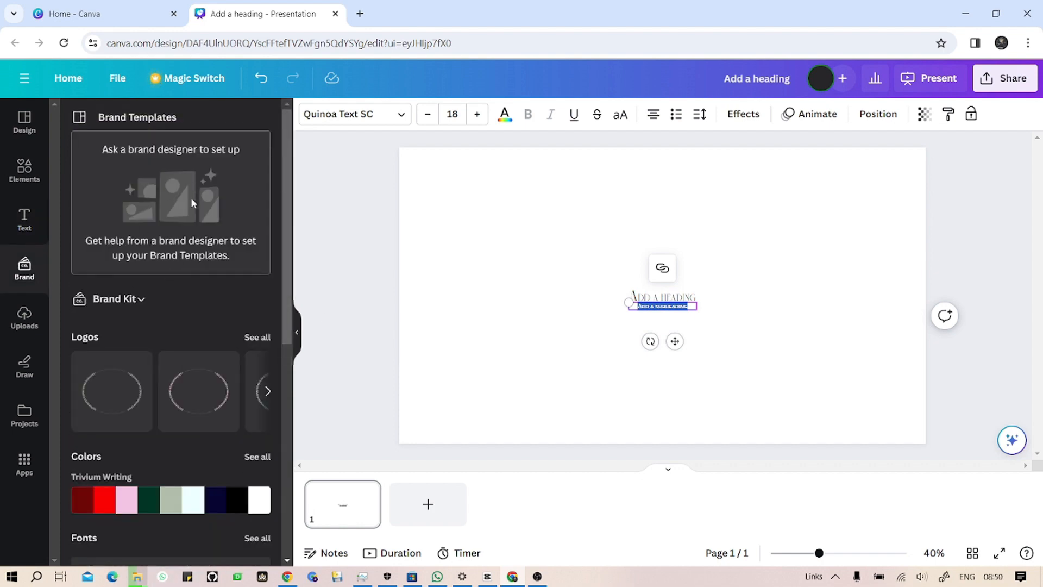
click(18, 325)
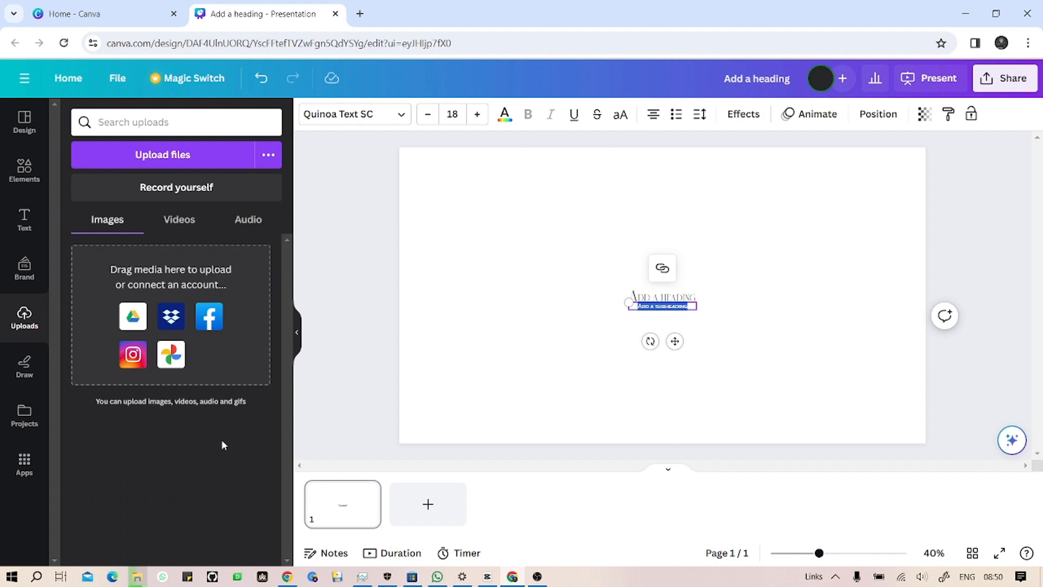
click(177, 222)
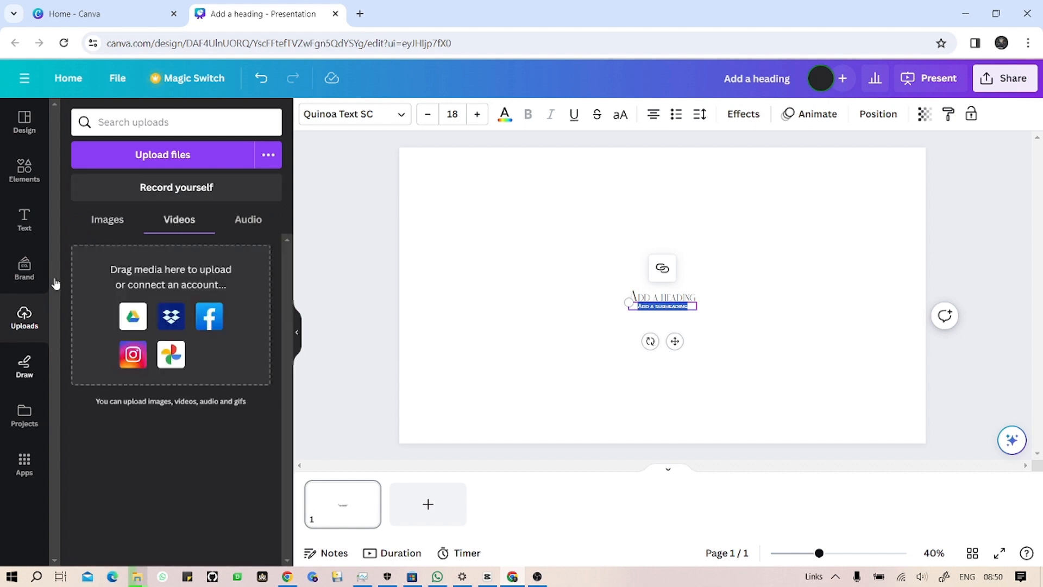
click(103, 225)
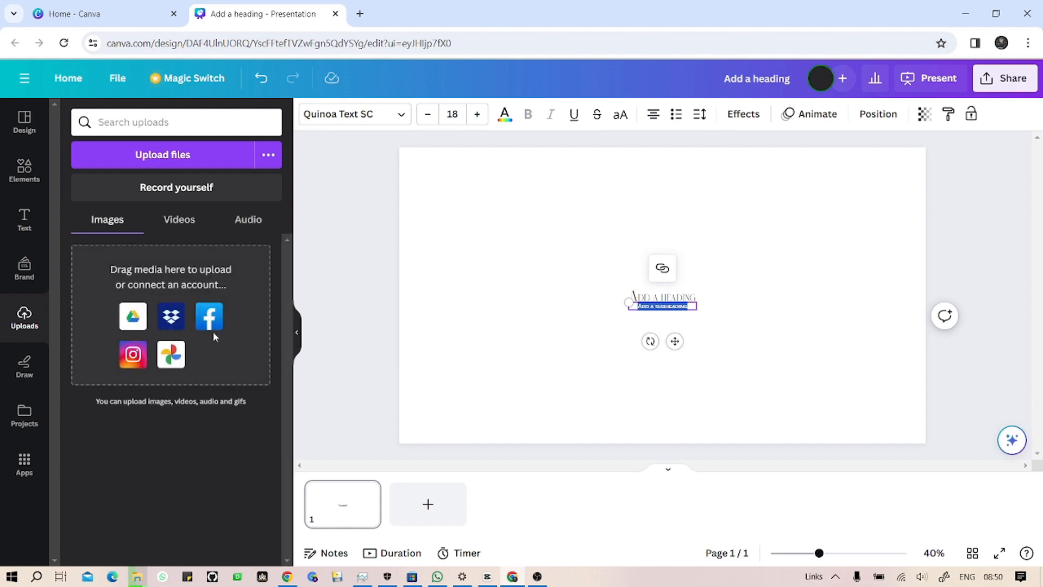
Step: Draw a freehand red scribble across the page with the Draw tool, and undo it
click(23, 363)
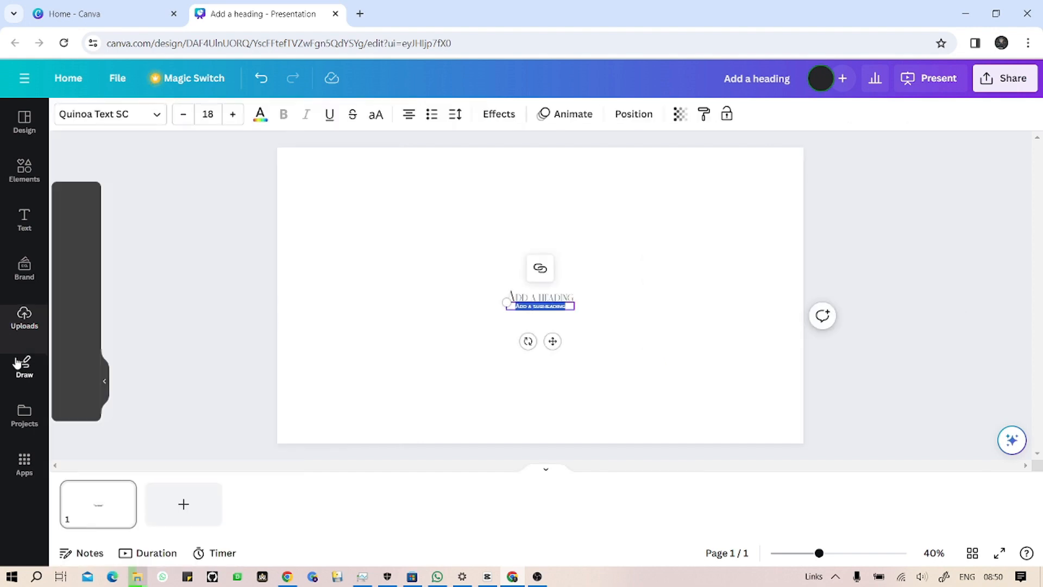
mouse_move(371, 345)
mouse_down()
mouse_move(444, 231)
mouse_move(427, 396)
mouse_move(536, 223)
mouse_move(520, 312)
mouse_move(612, 317)
mouse_move(642, 405)
mouse_move(689, 292)
mouse_up()
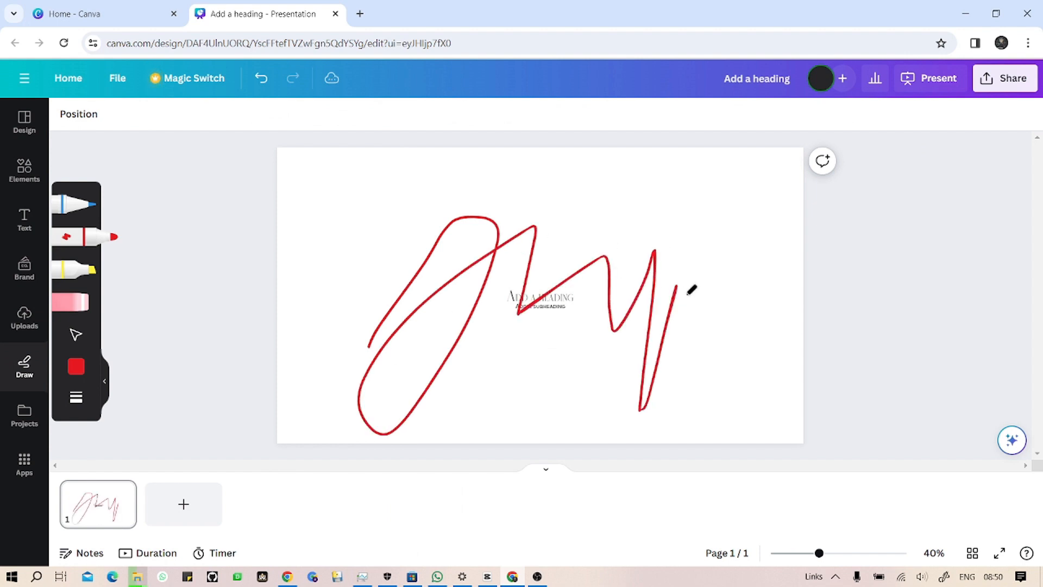
key(ctrl+z)
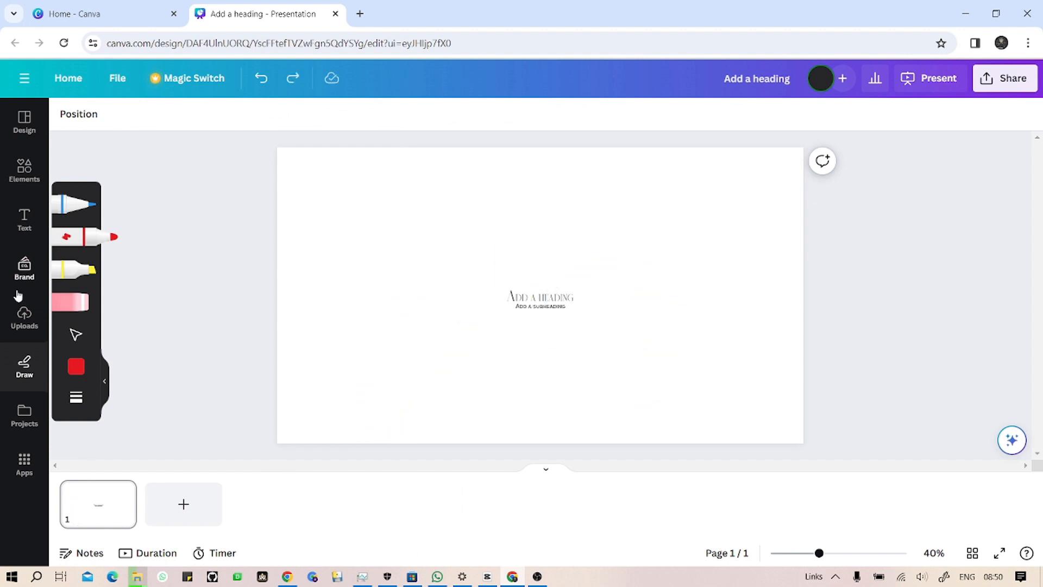
Step: Look through the available design styles and the presentation templates
click(26, 133)
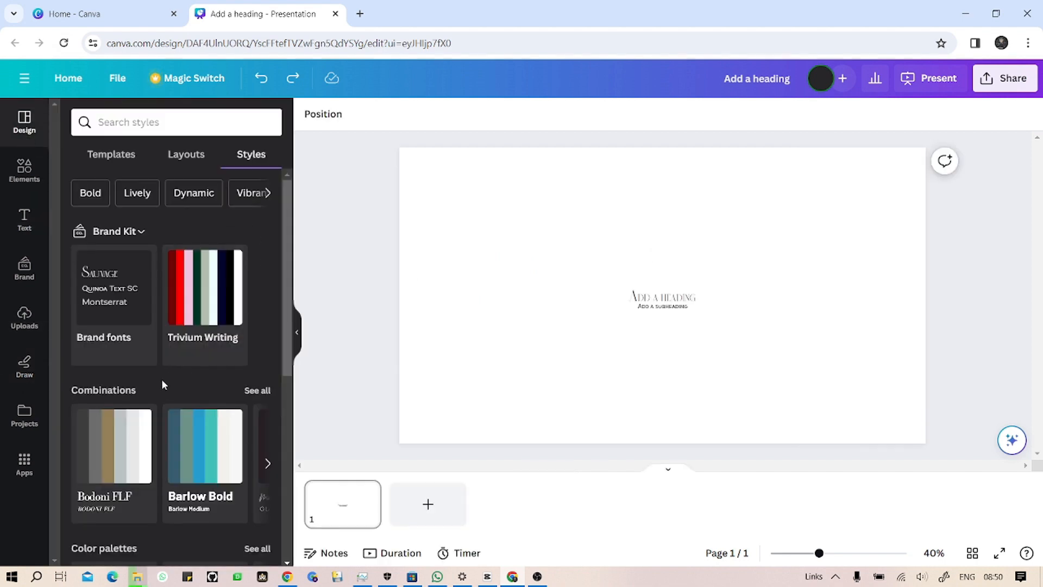
scroll(161, 379, down, 2)
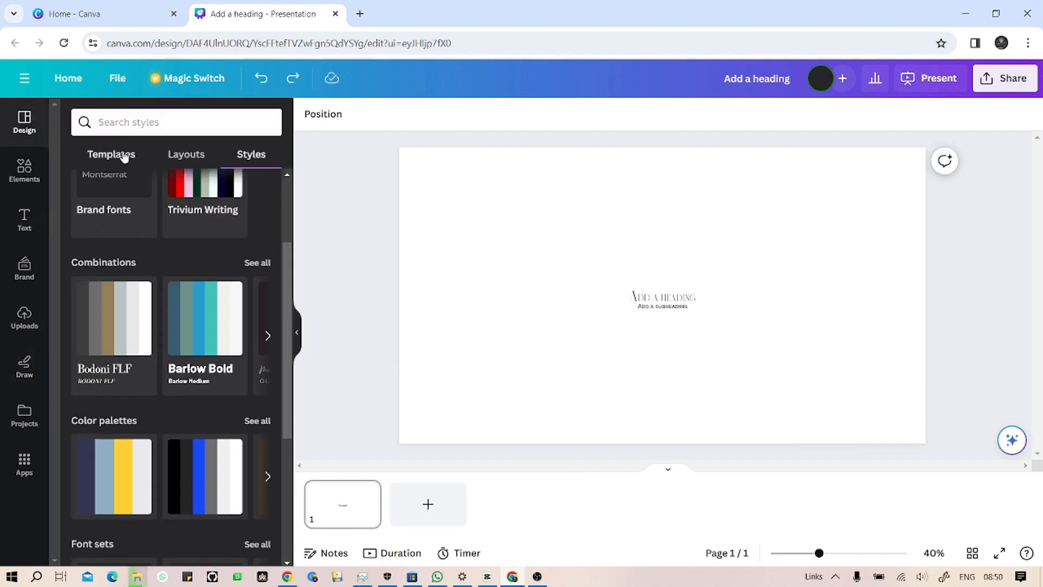
click(124, 156)
scroll(179, 181, down, 6)
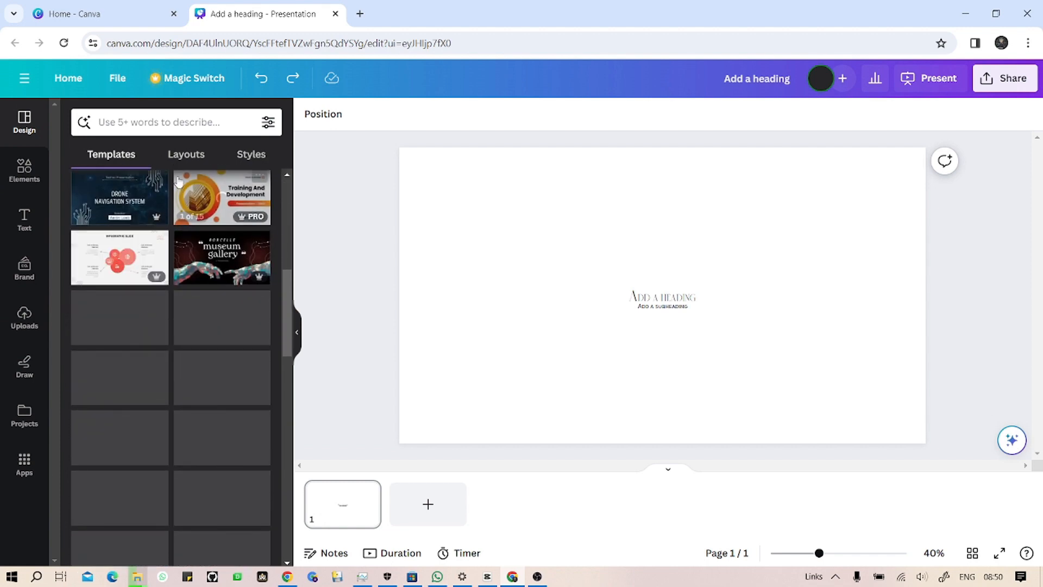
Step: Search the presentation templates for "business" and browse the matching designs
click(147, 125)
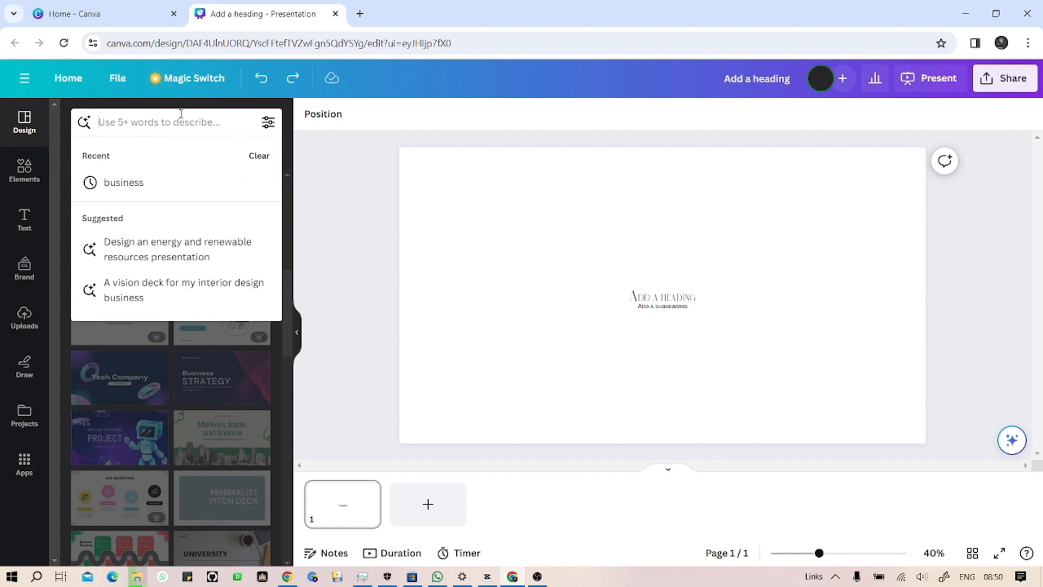
text(busine)
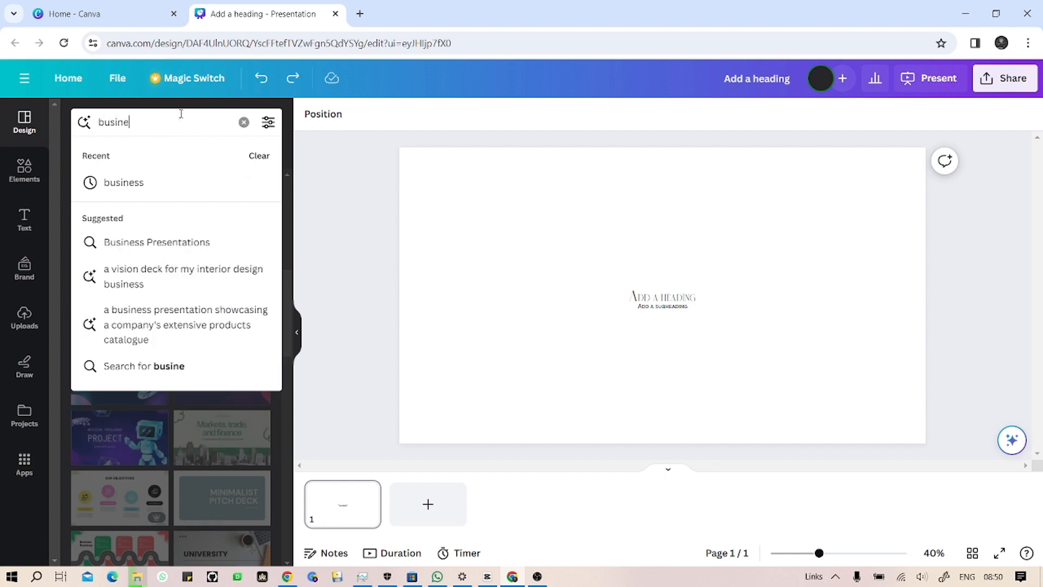
text(ss)
key(Return)
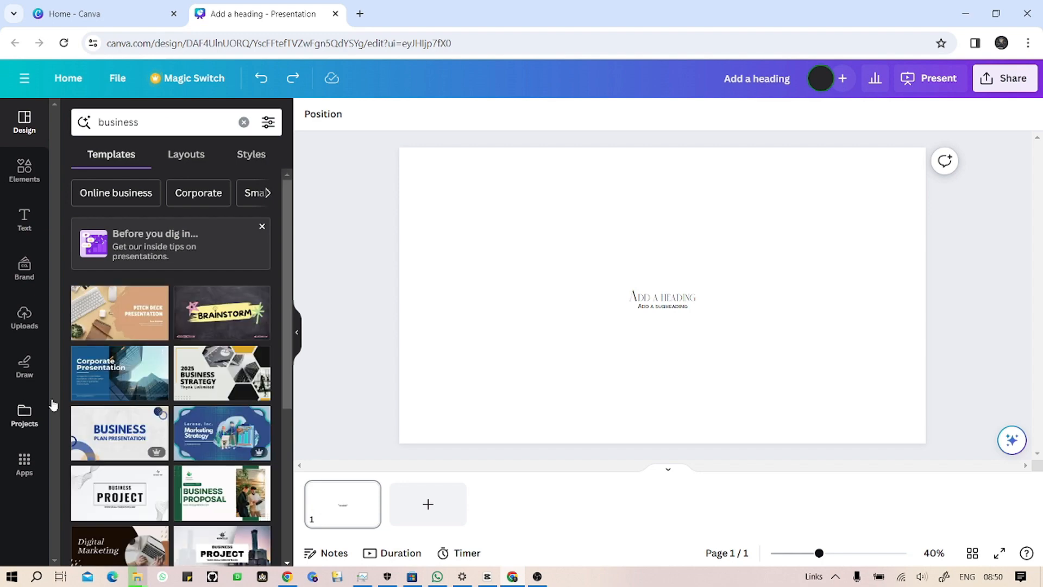
scroll(151, 353, down, 4)
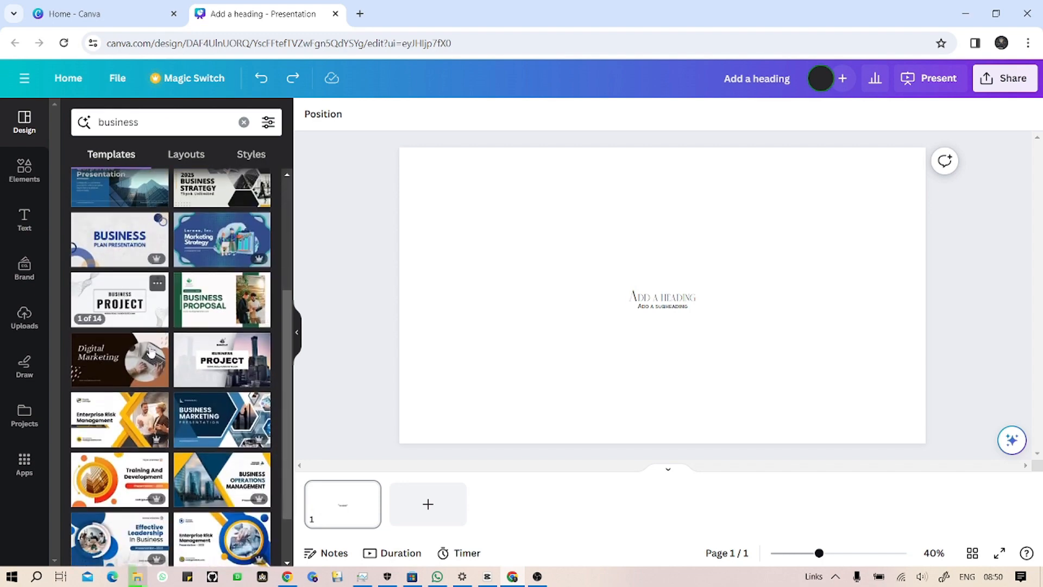
scroll(148, 348, down, 3)
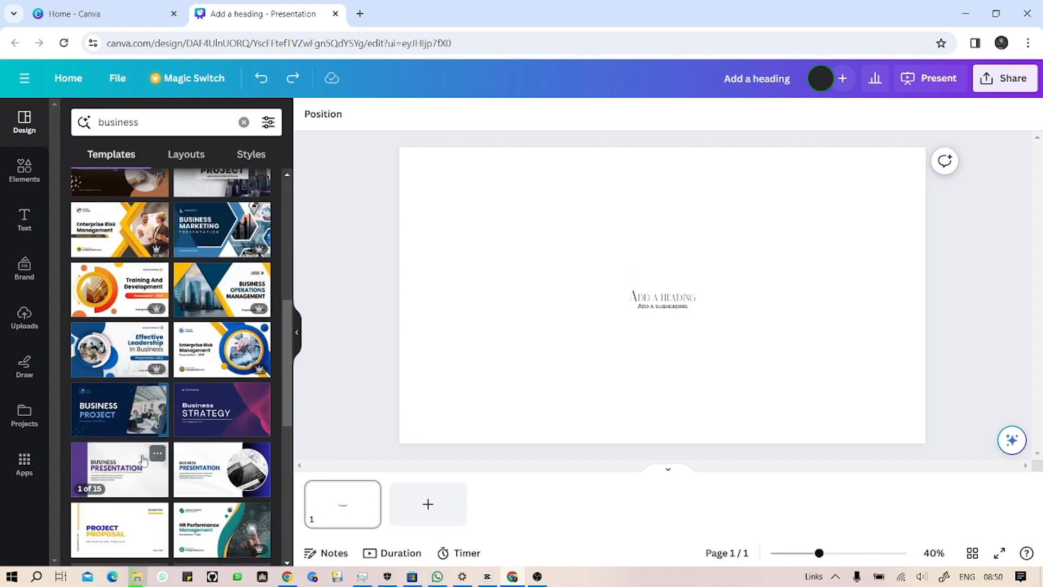
scroll(143, 460, down, 4)
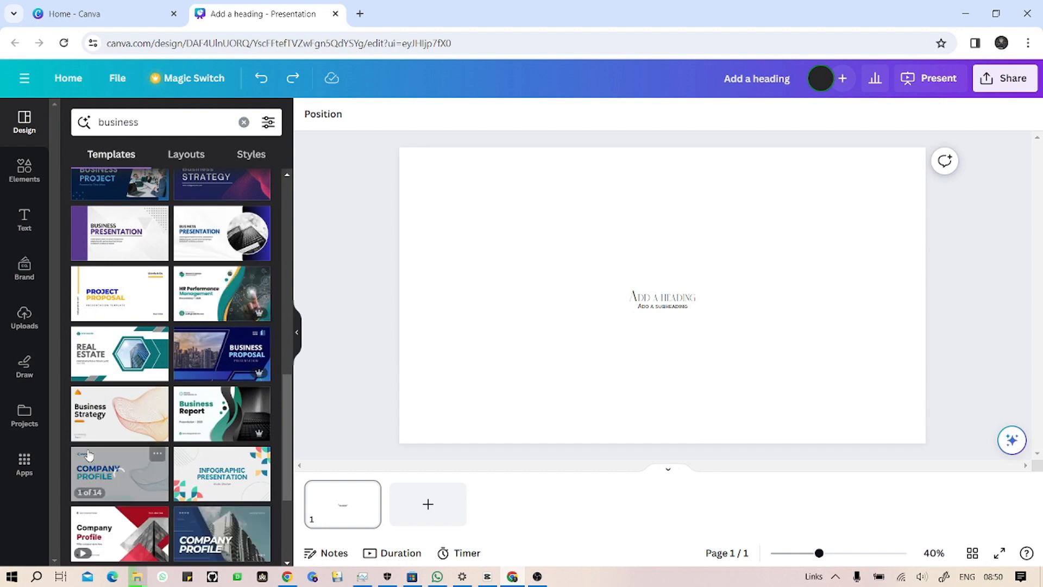
scroll(89, 455, down, 3)
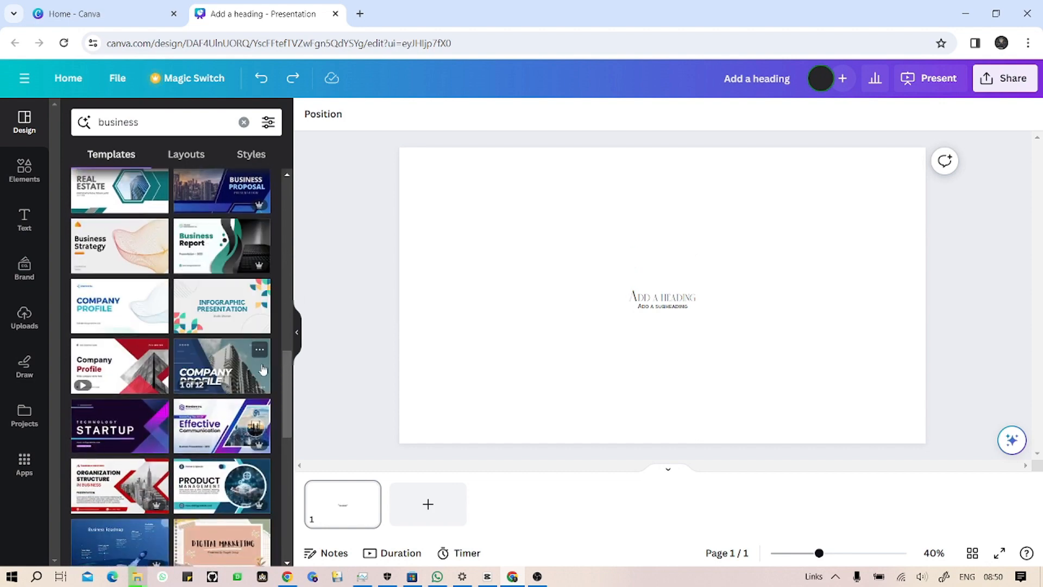
Step: Add the cover page of the Blue Modern Company Profile Presentation template as a new page
click(218, 355)
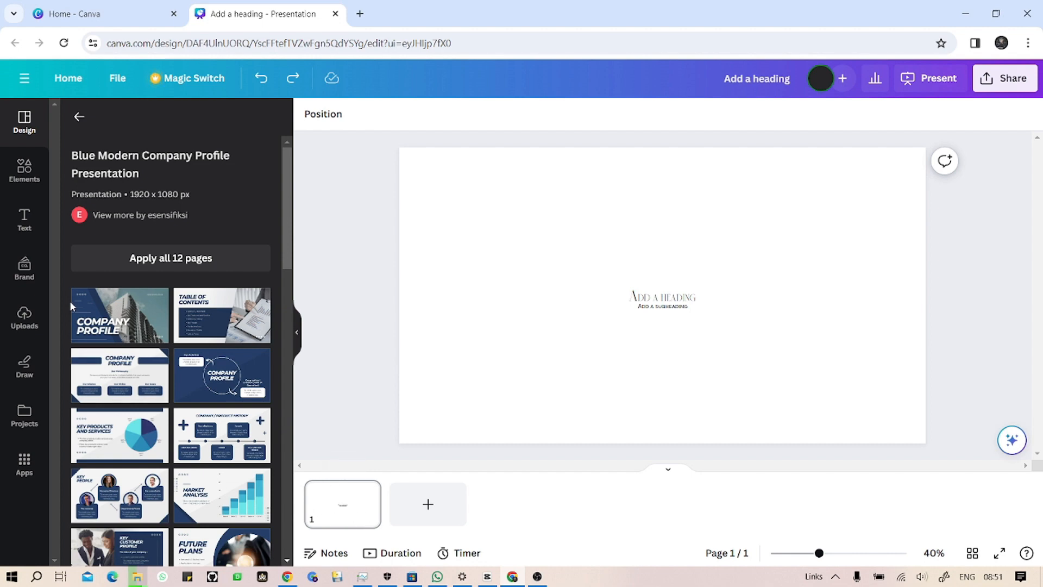
click(115, 311)
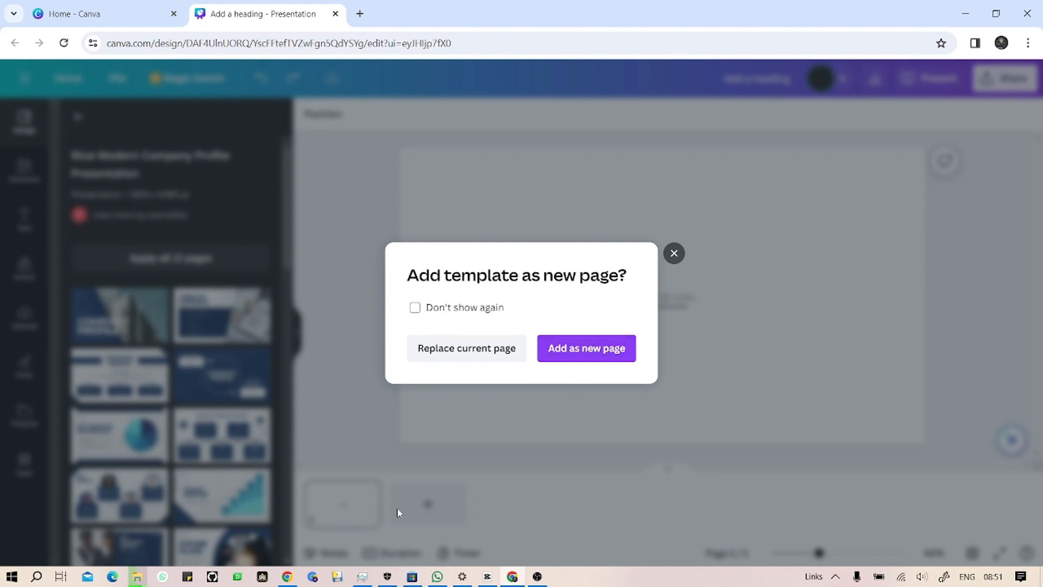
click(616, 356)
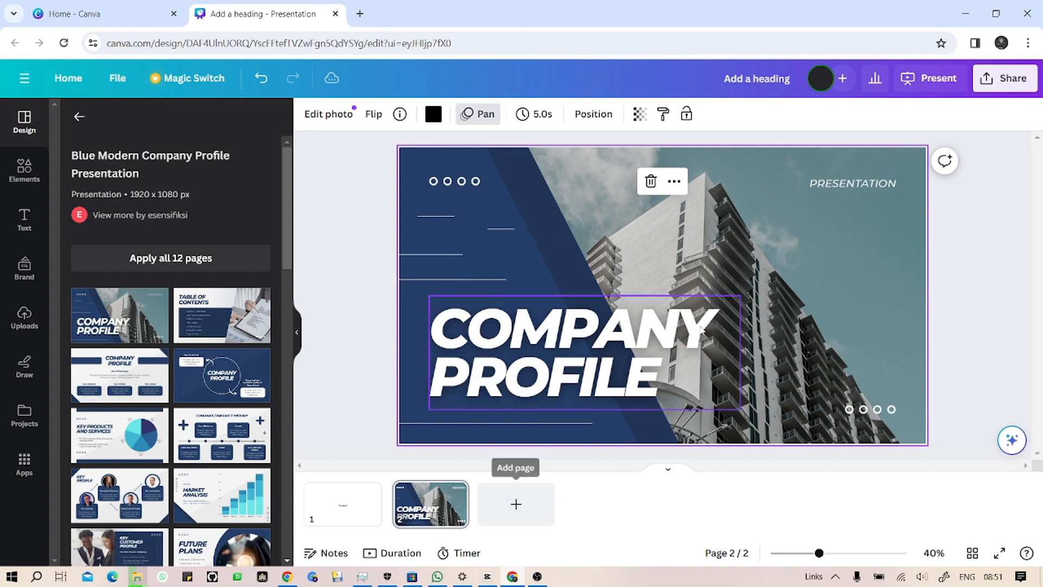
Step: Replace the heading on page 1 with "How to tech" and the subheading with "make ur life simple"
click(361, 508)
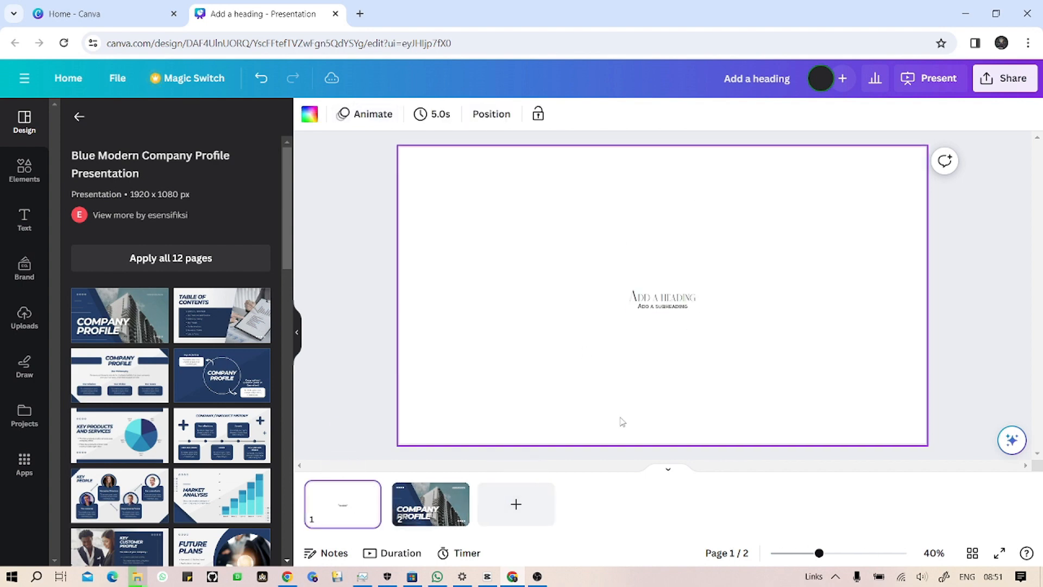
click(664, 293)
click(662, 296)
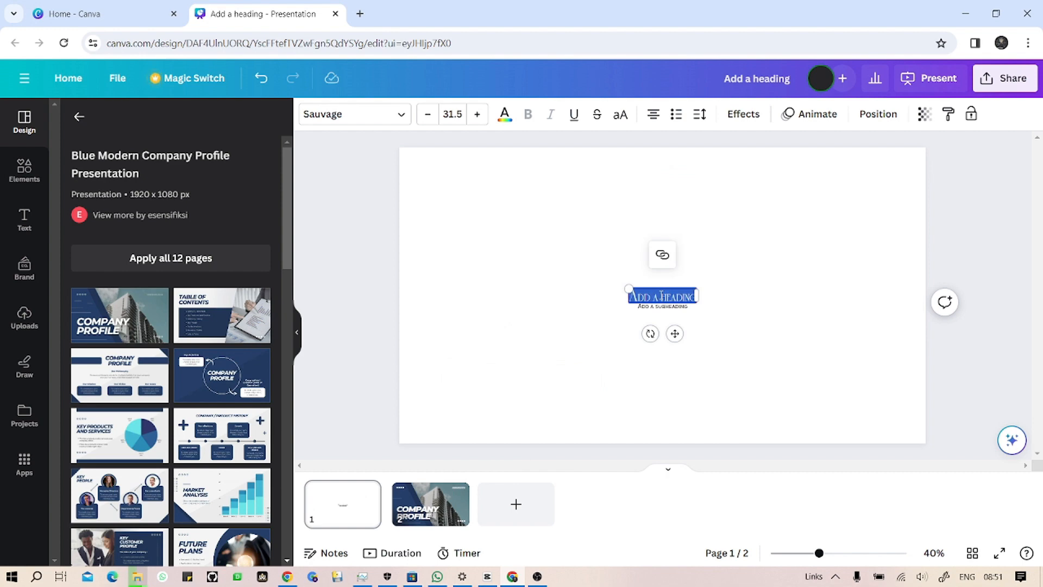
key(BackSpace)
text(d)
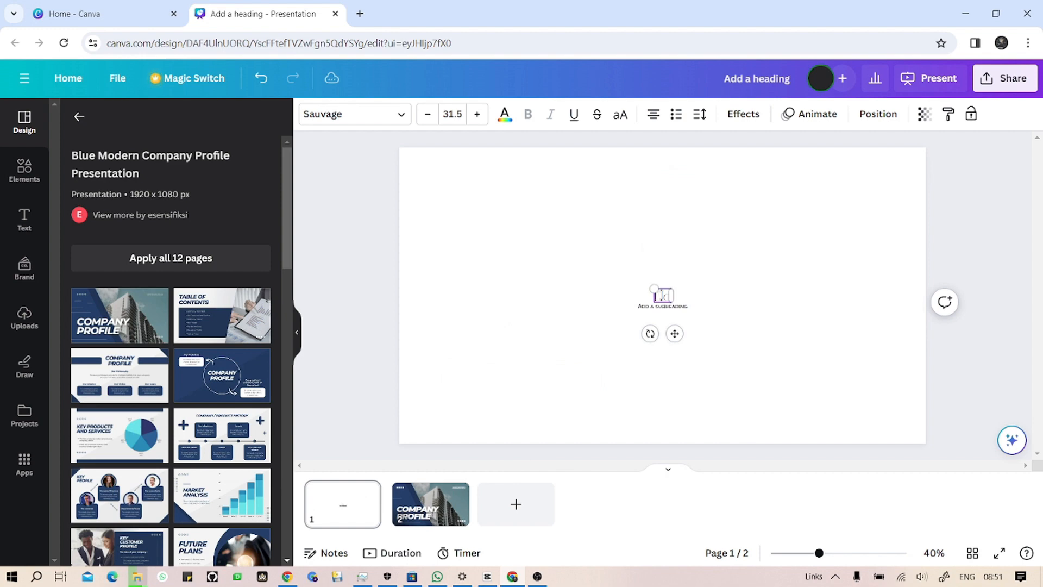
text(W)
key(BackSpace)
key(BackSpace)
text(ow to tech)
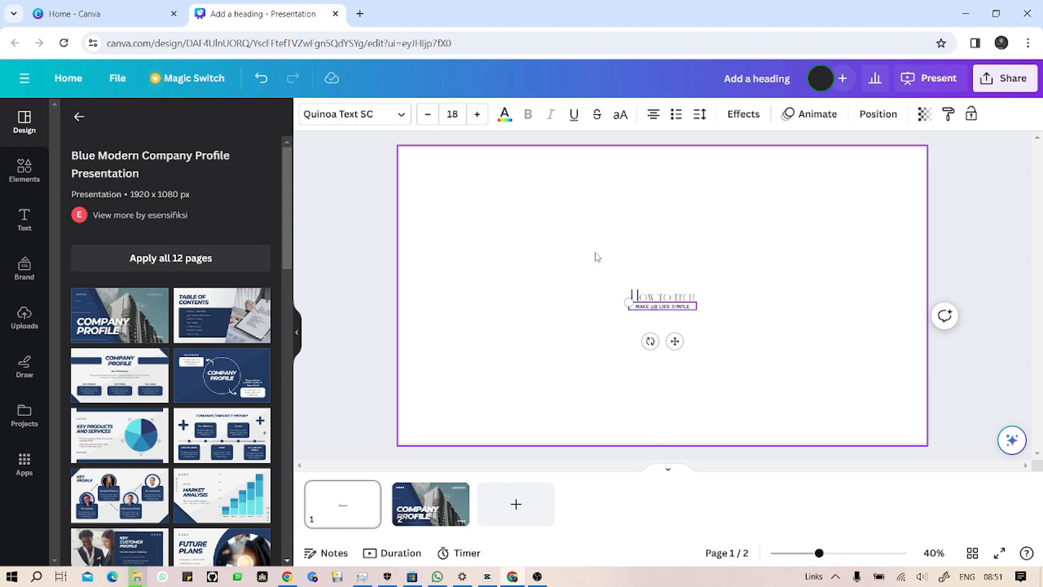
click(699, 317)
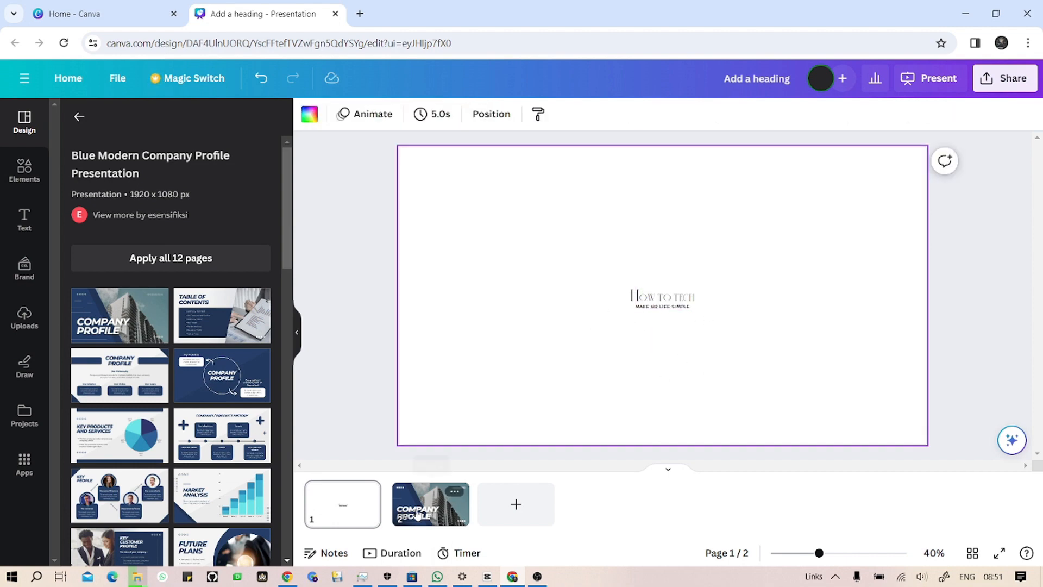
Step: Change the "COMPANY PROFILE" title on page 2 to "BUILD A COMPANY"
click(418, 513)
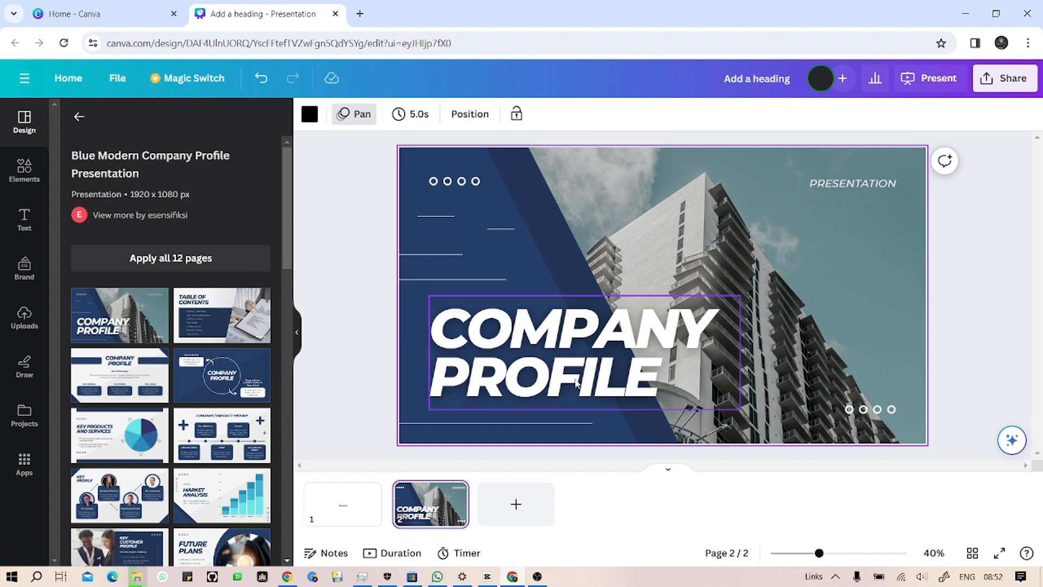
double_click(641, 352)
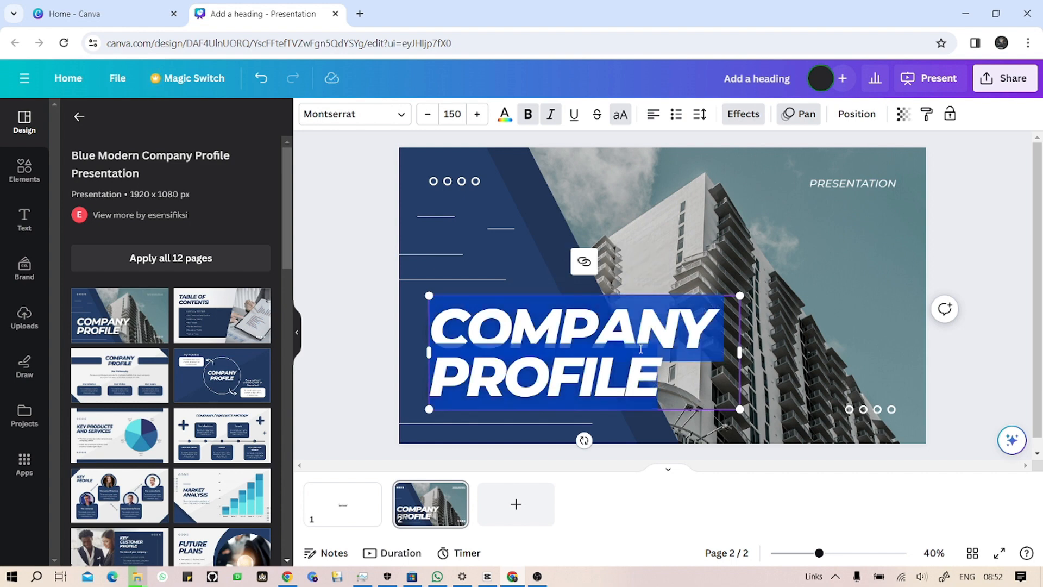
text(BUI)
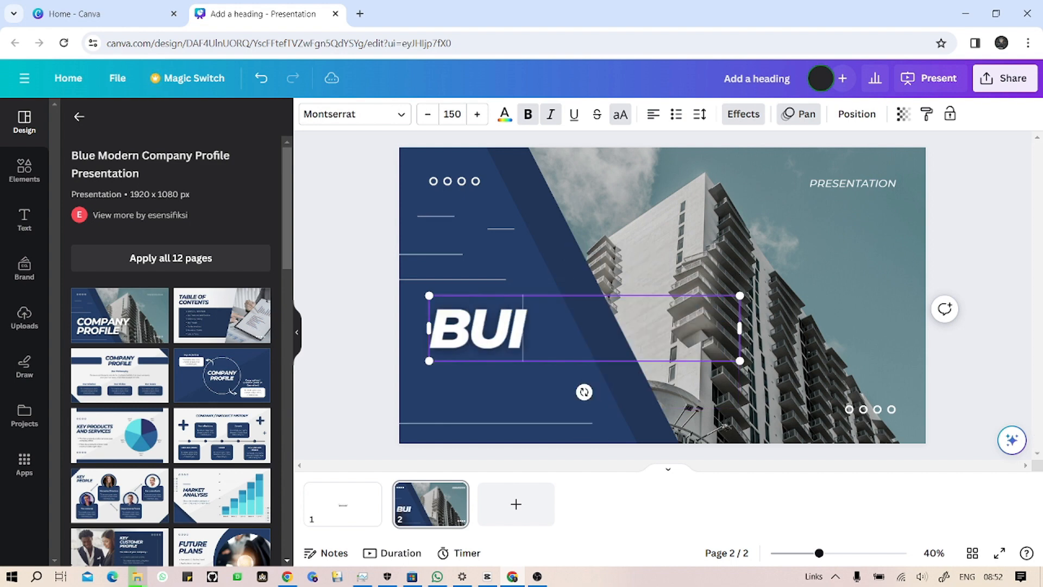
text(LD A)
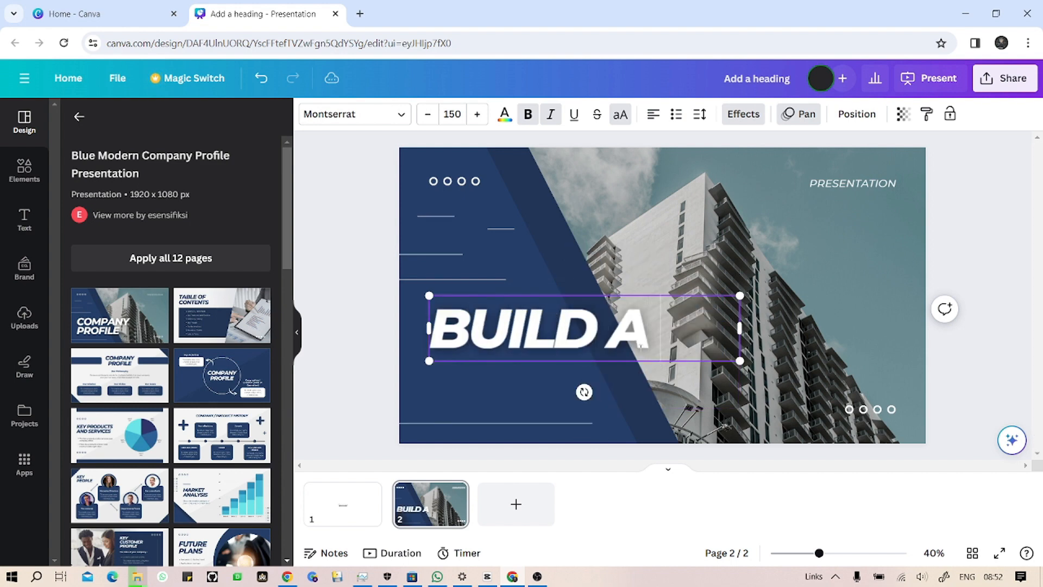
text( COMPNA)
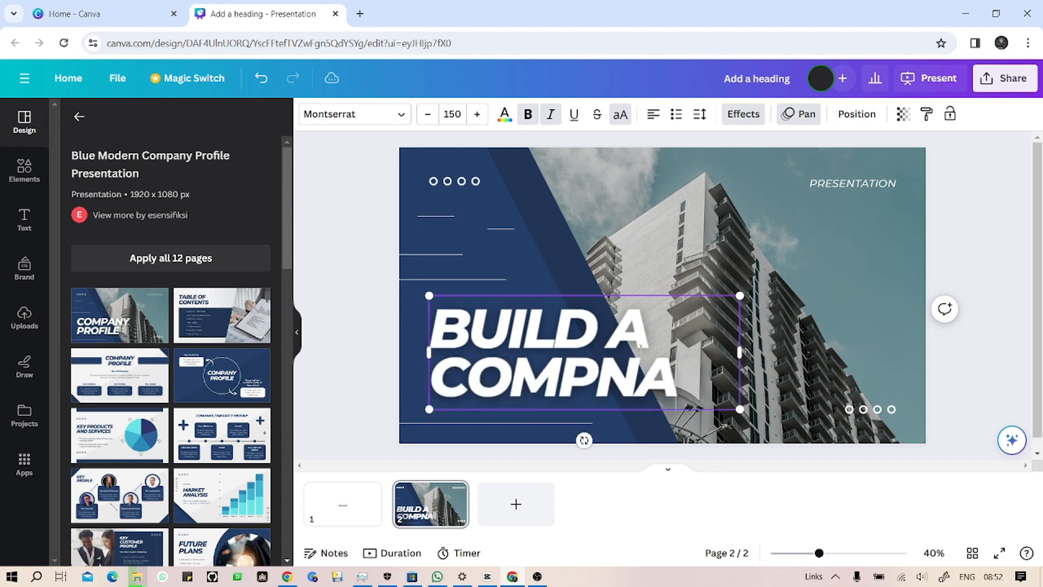
key(BackSpace)
key(BackSpace)
text(ANY)
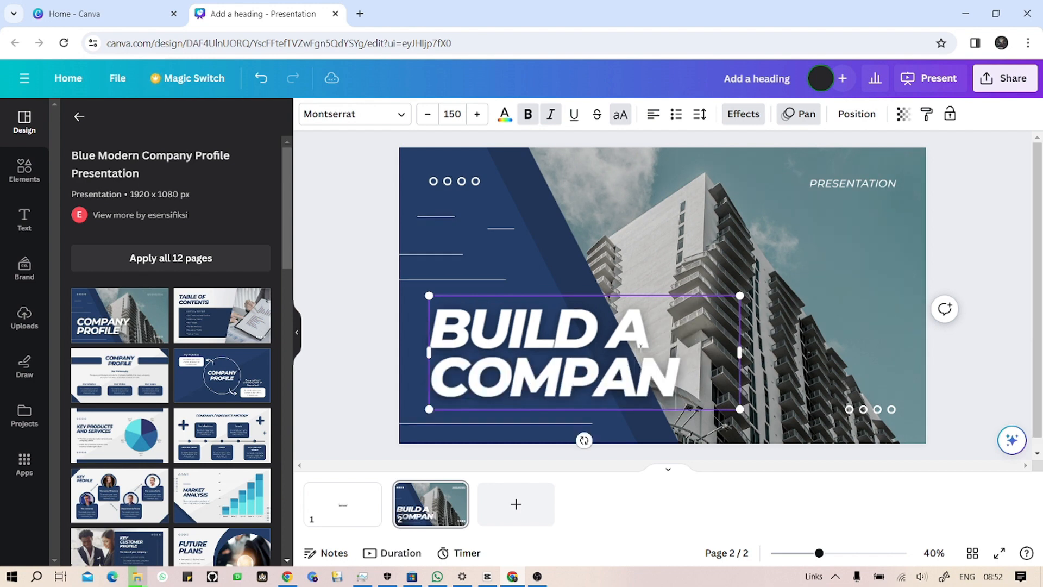
click(534, 209)
Step: Delete the building photo from the background of page 2
click(800, 213)
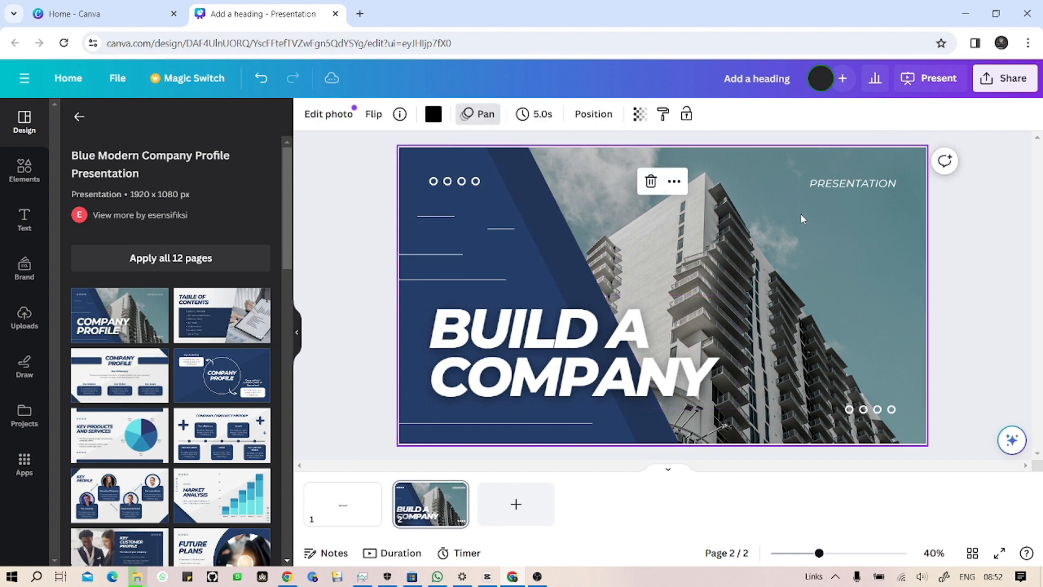
drag(800, 214, 750, 264)
click(679, 204)
click(649, 180)
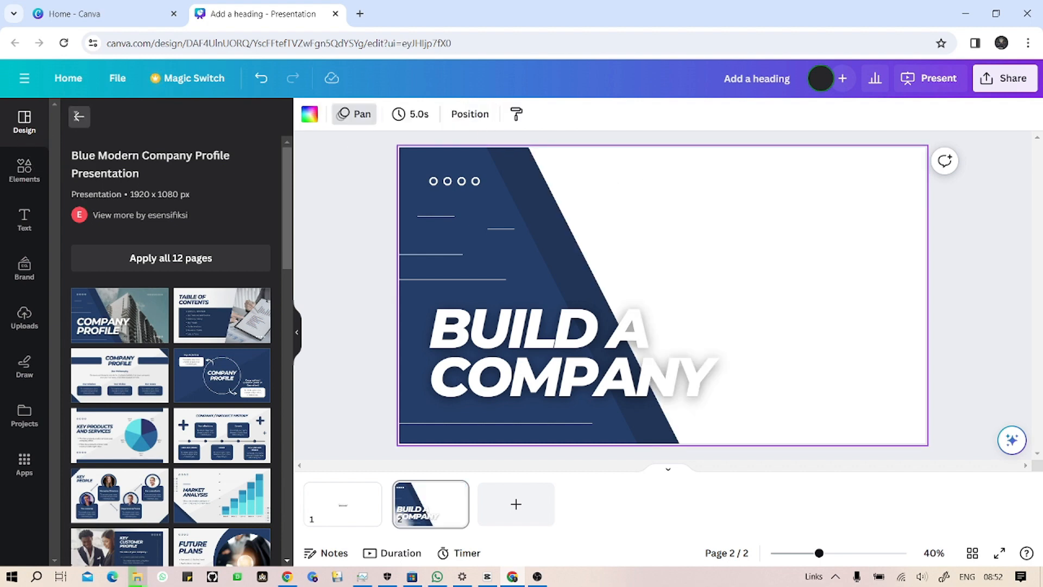
Step: Search the photo elements for "company building"
click(79, 116)
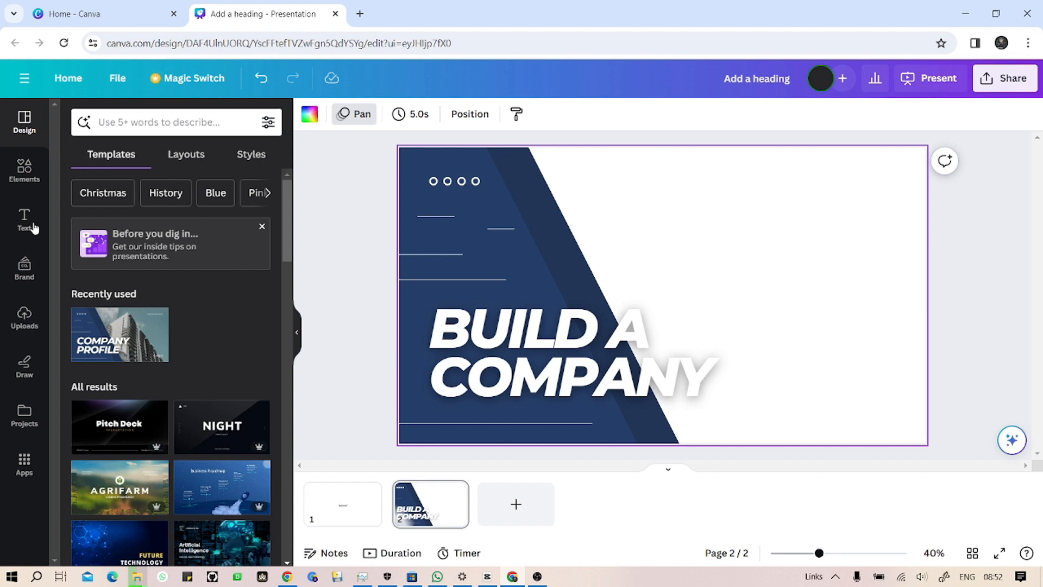
click(20, 179)
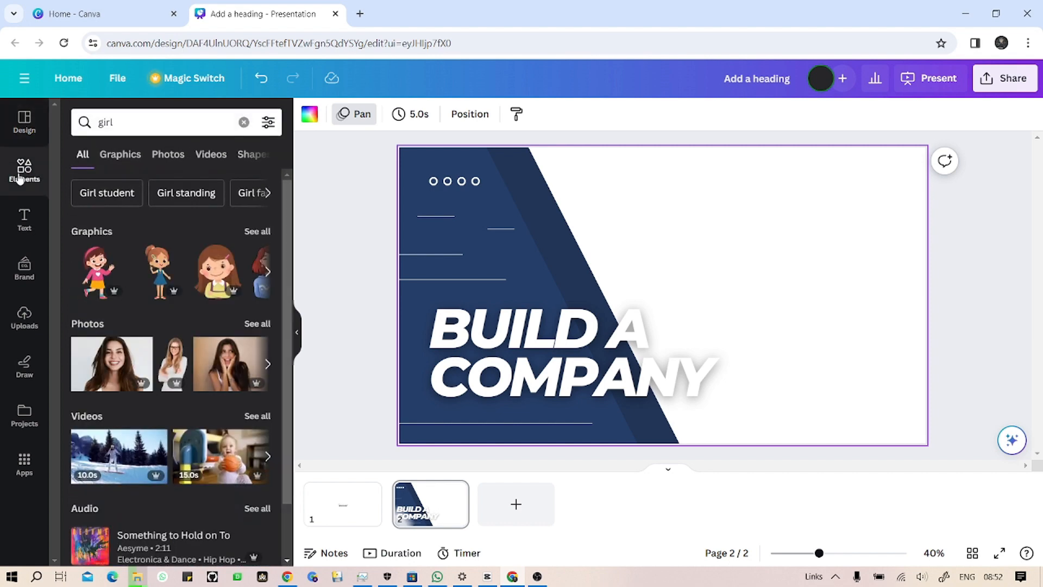
click(167, 155)
click(157, 123)
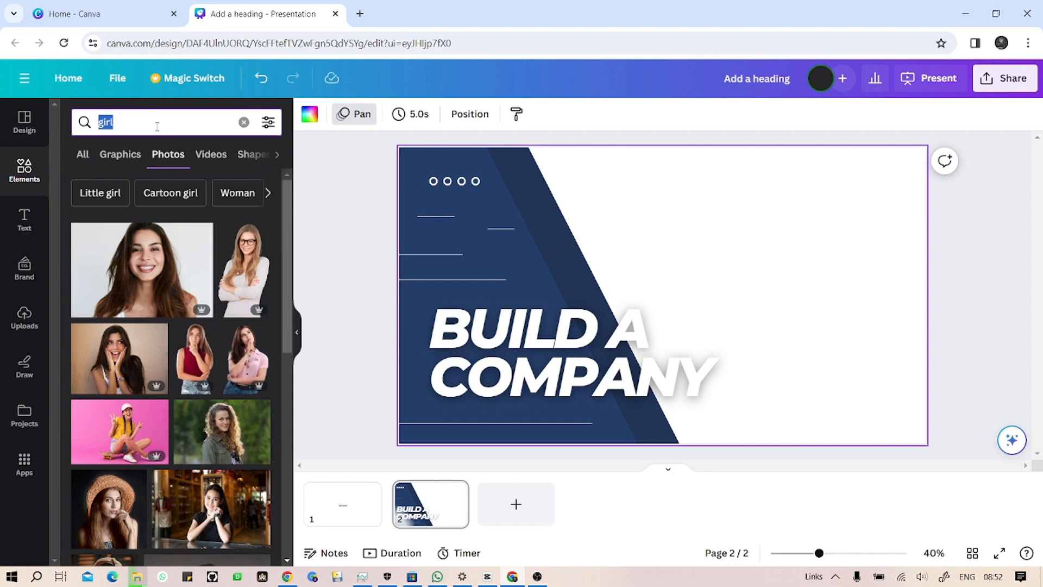
text(com)
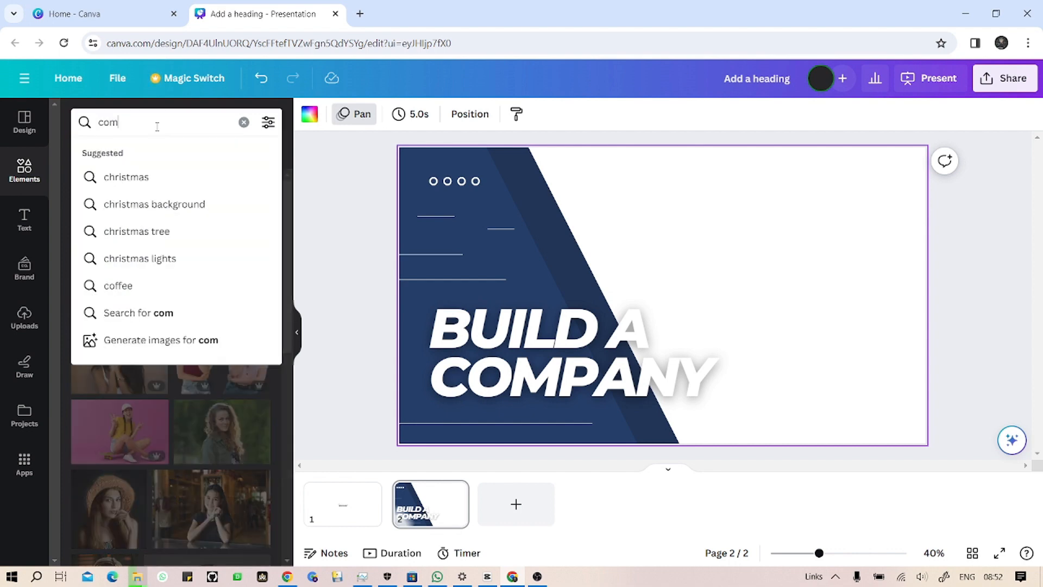
text(pany buil)
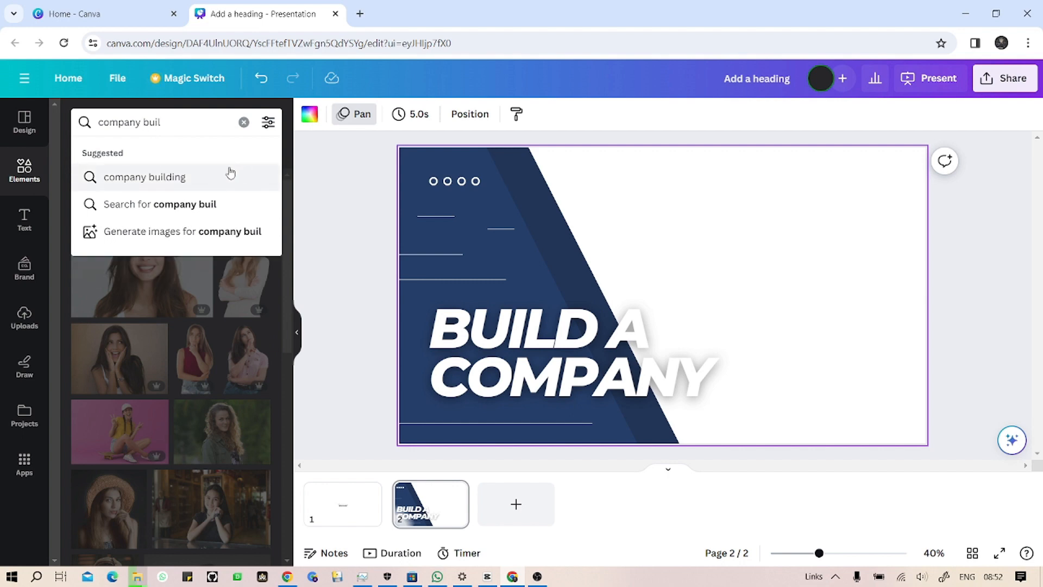
click(227, 175)
Step: Add the photo of blue glass skyscrapers with trees to page 2 and enlarge it to cover the empty white area
scroll(161, 350, down, 1)
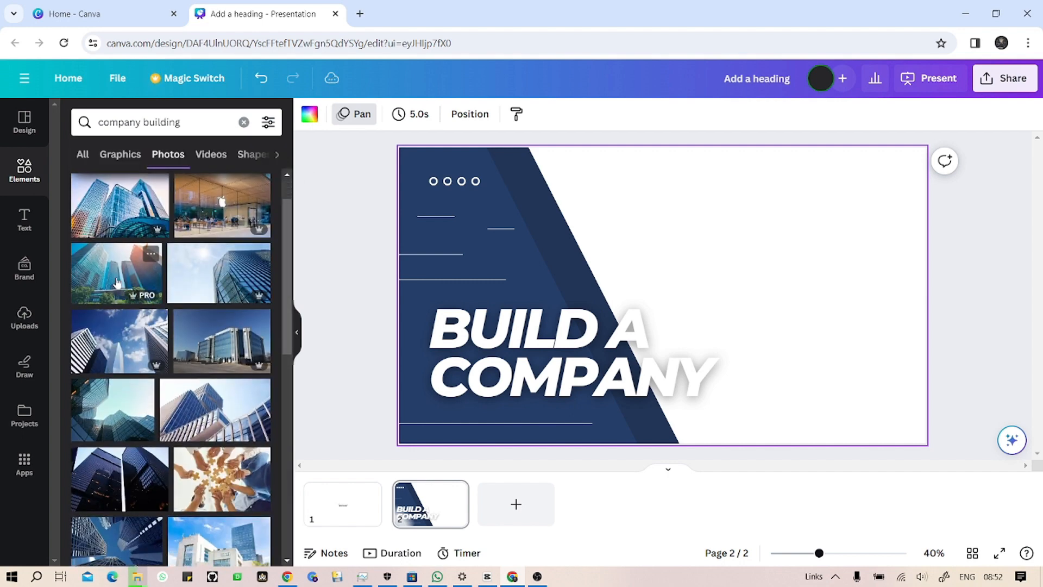
drag(115, 281, 641, 200)
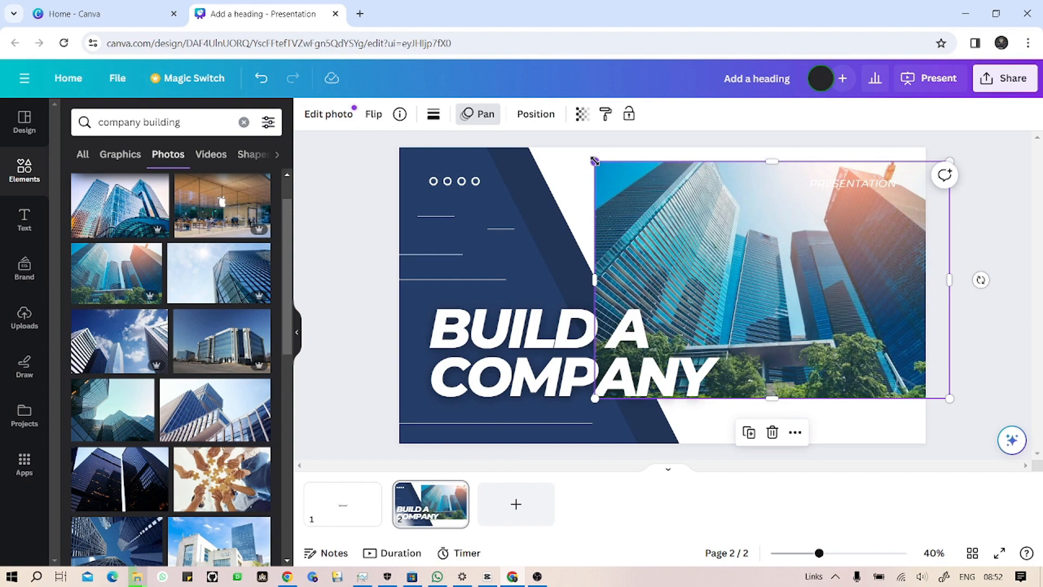
drag(594, 161, 500, 135)
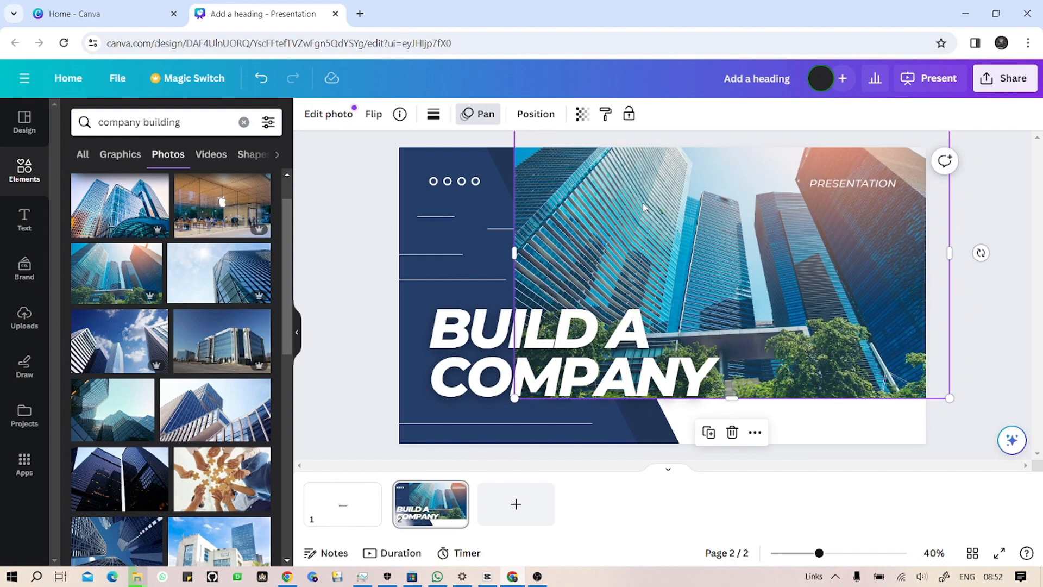
drag(624, 203, 601, 251)
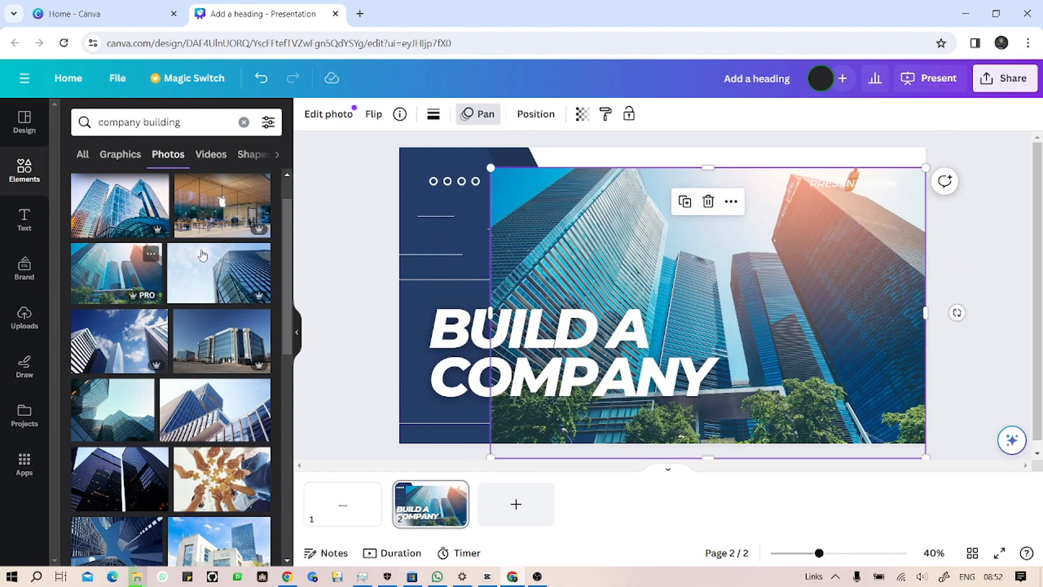
drag(489, 170, 460, 148)
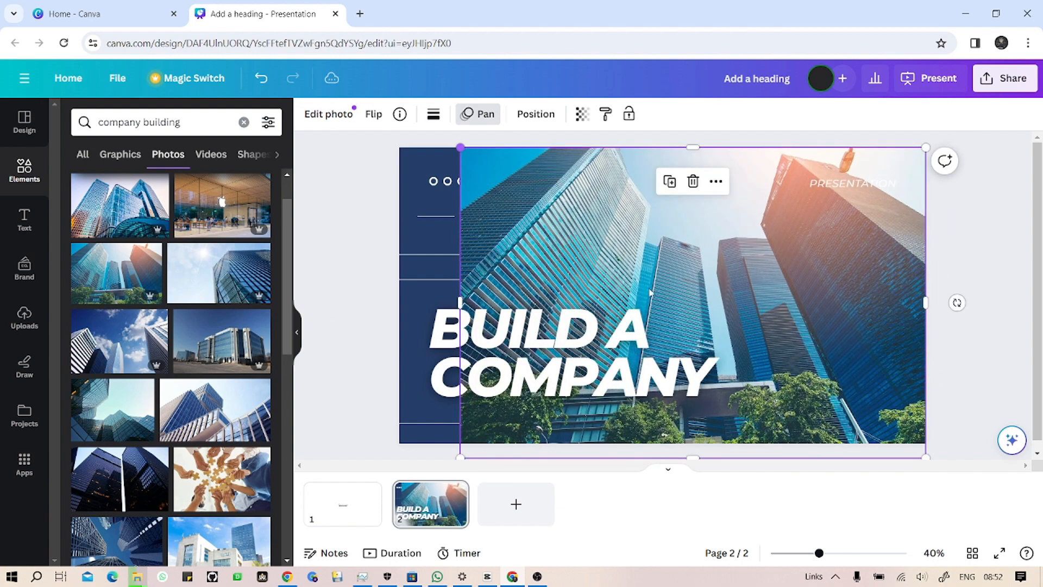
Step: Send the skyscraper photo to the back of page 2, behind the blue shapes and text
right_click(587, 210)
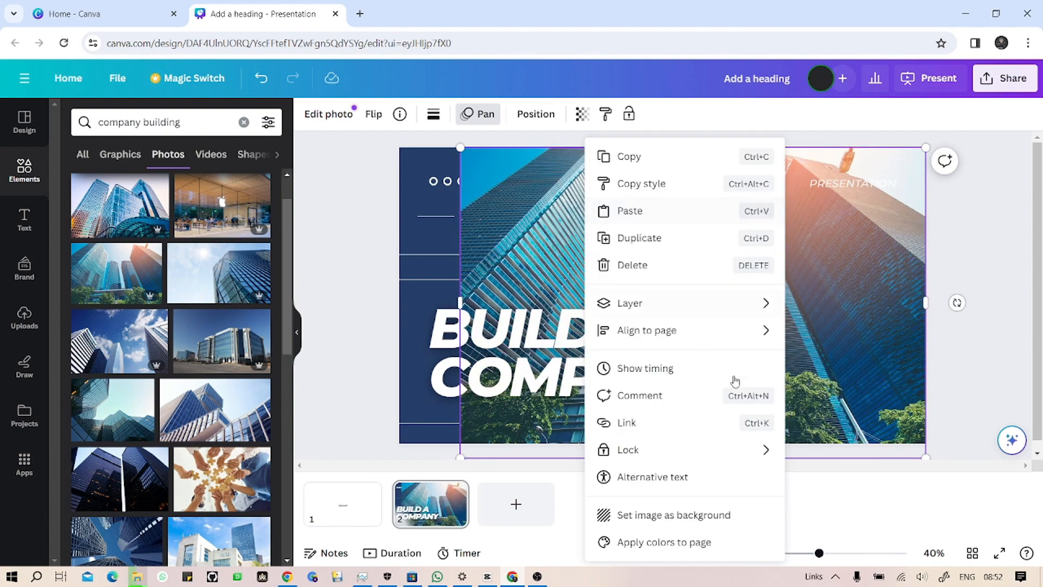
mouse_move(706, 302)
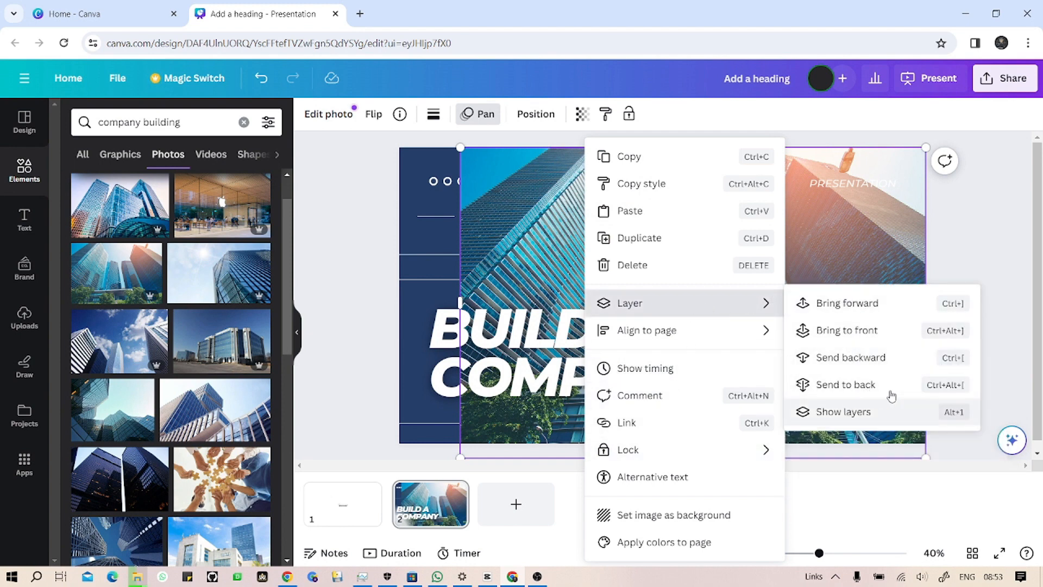
click(874, 384)
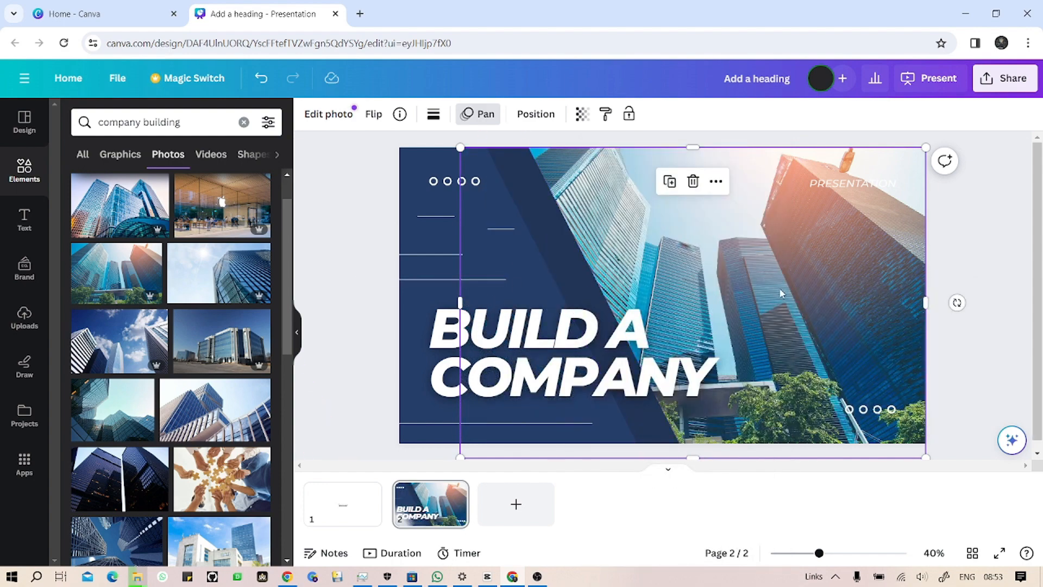
Step: Shrink the "BUILD A COMPANY" title to font size 88 and move it fully onto the dark blue area
click(855, 183)
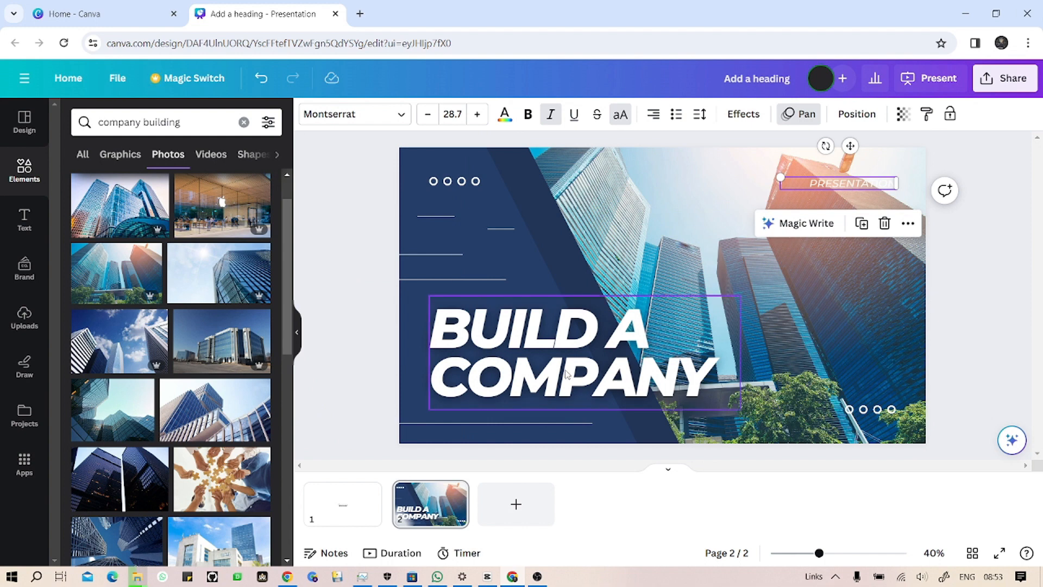
click(451, 190)
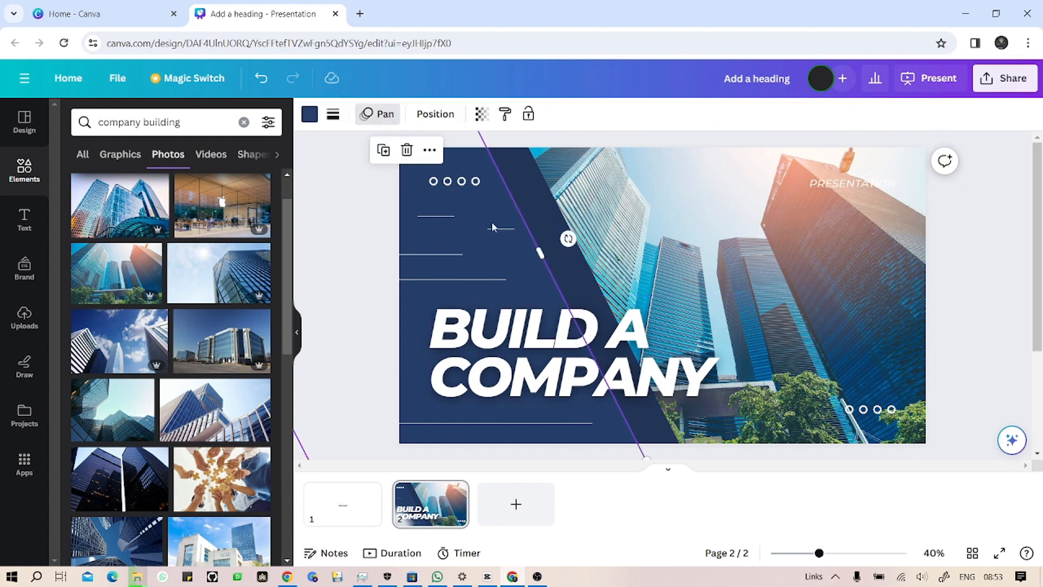
click(631, 387)
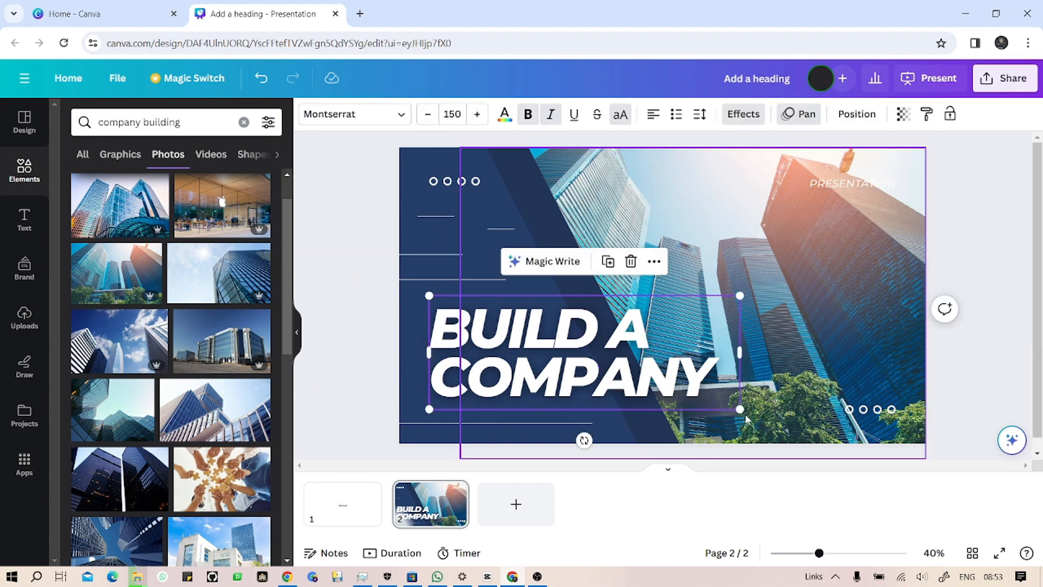
drag(741, 411, 613, 362)
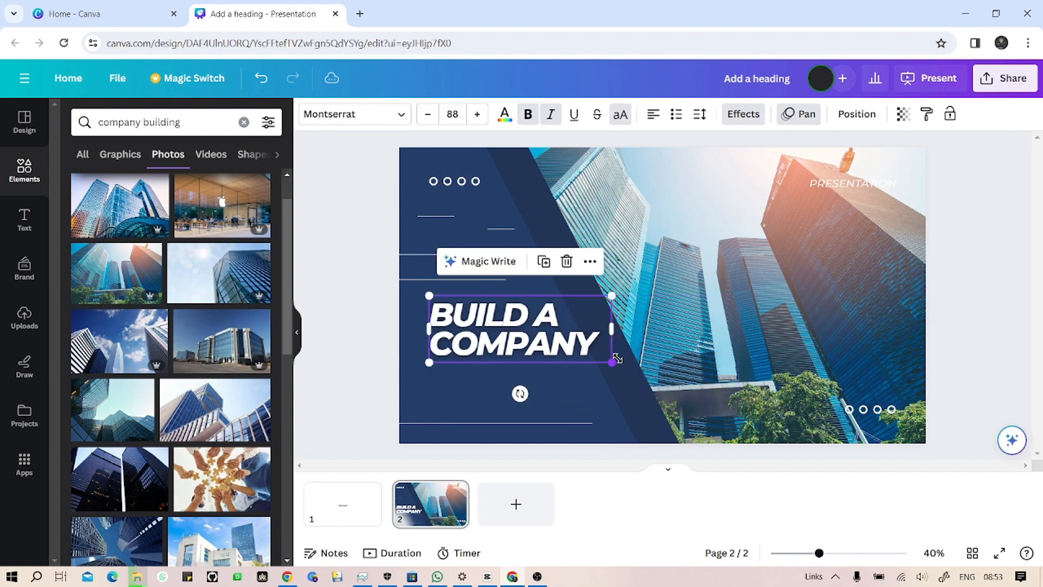
drag(529, 299, 507, 292)
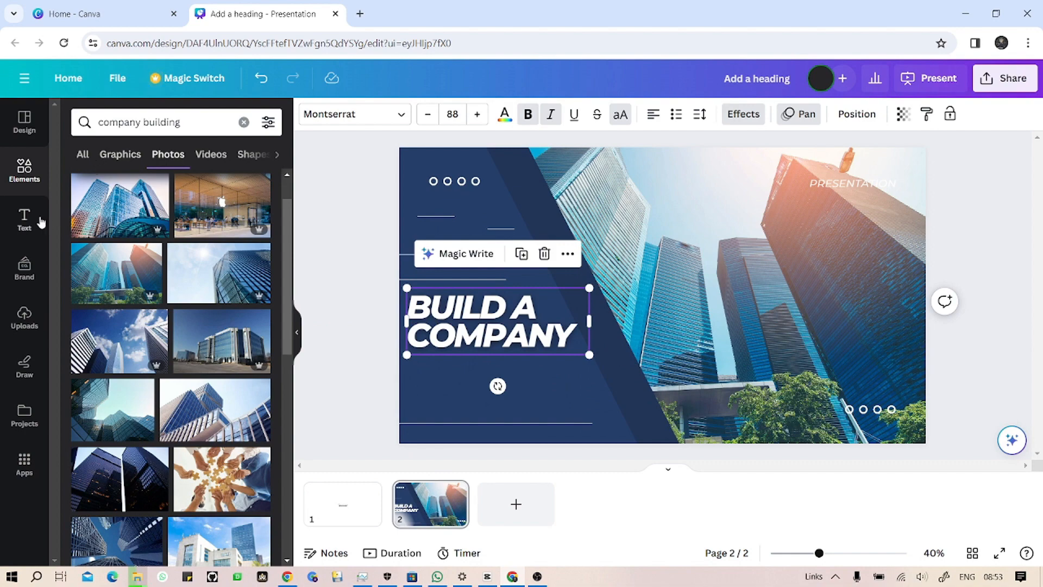
Step: Add a subheading to page 2, enlarge it to about size 44.9, and place it just below the "BUILD A COMPANY" title
click(4, 213)
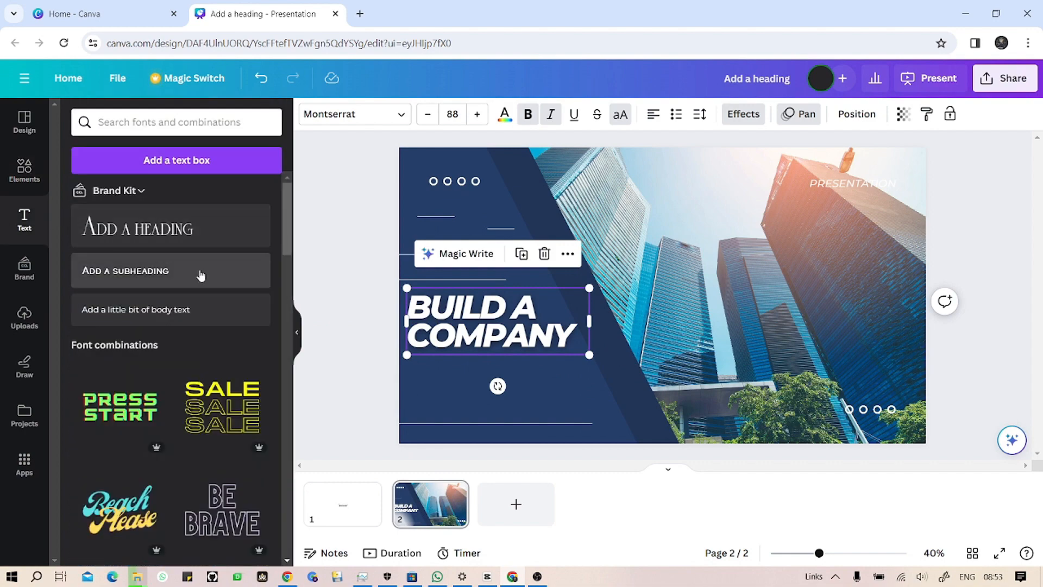
drag(201, 275, 505, 397)
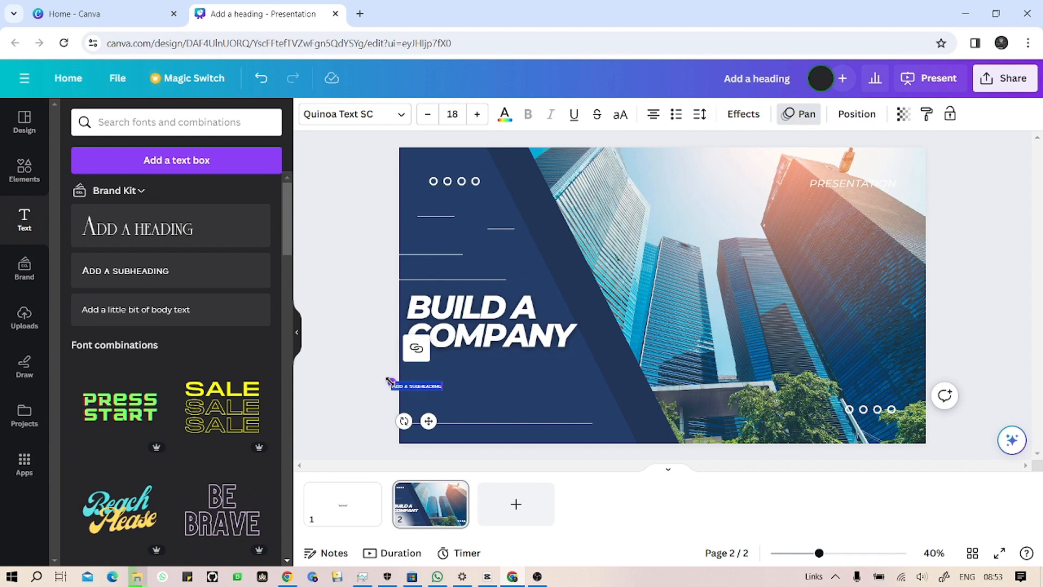
drag(390, 381, 333, 309)
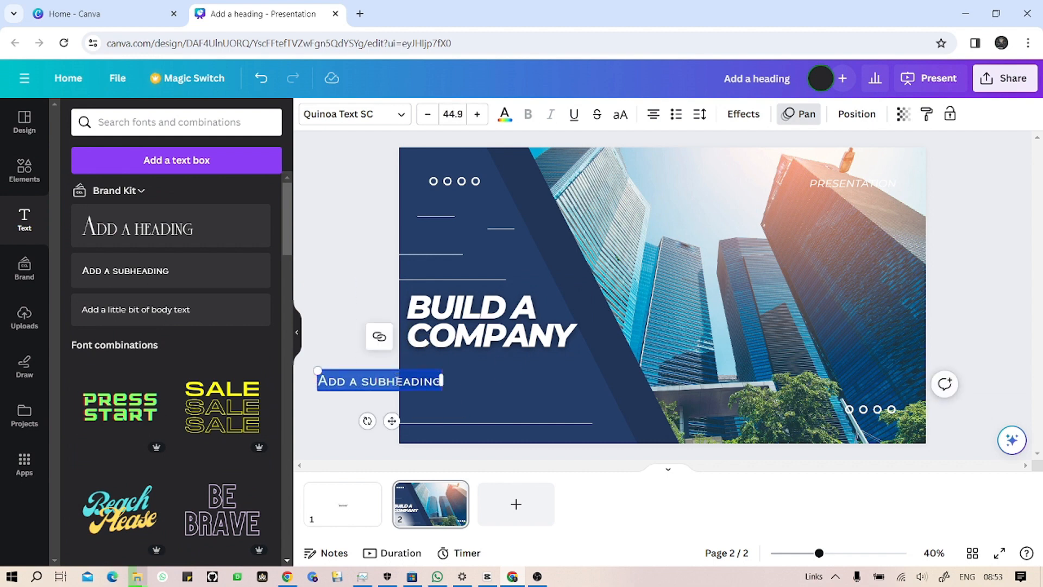
drag(391, 421, 492, 414)
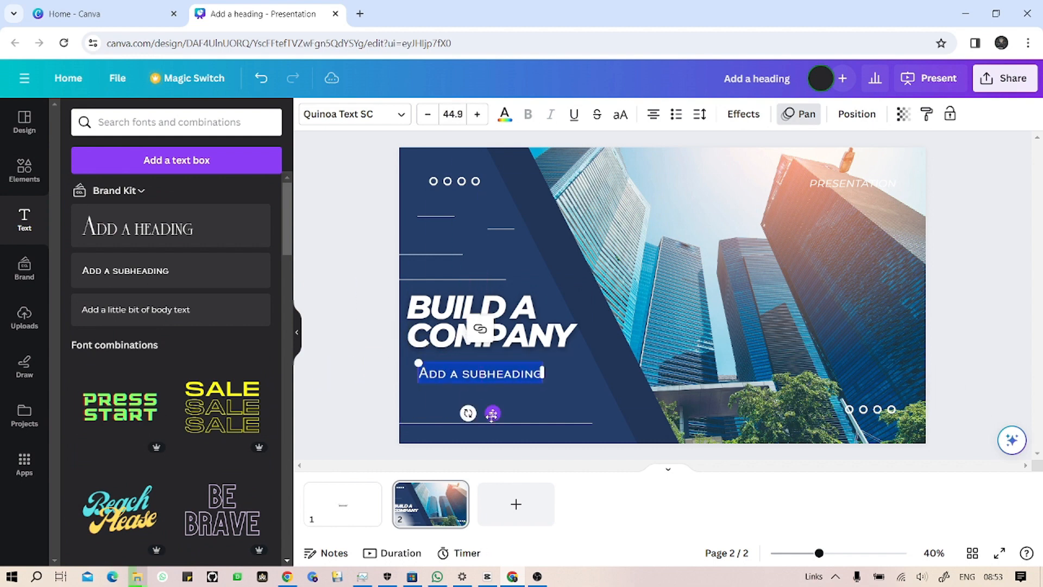
Step: Replace the subheading text on page 2 with "in 2023" and recolour it light gray
double_click(488, 363)
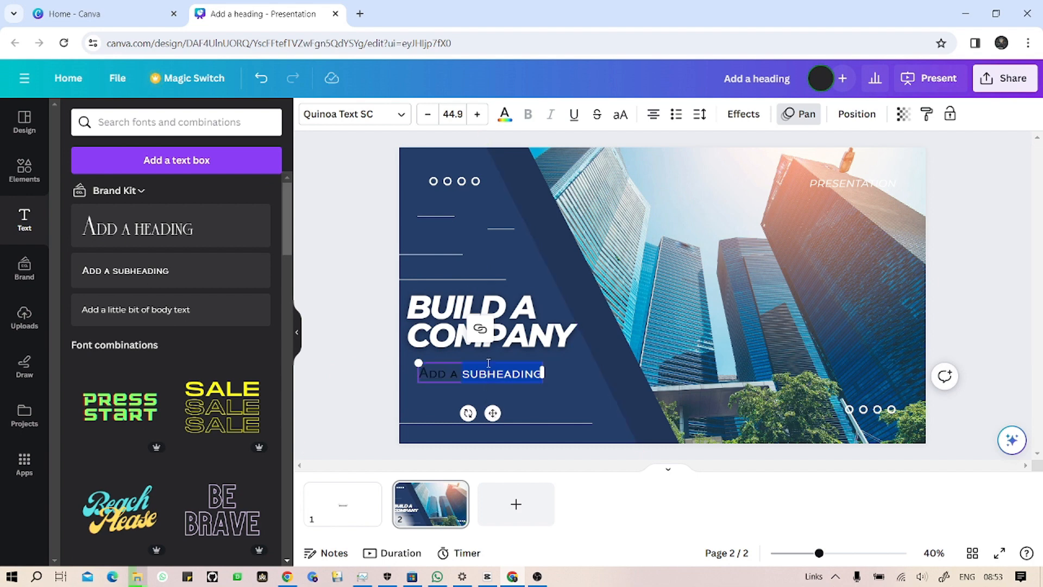
text(in 2023)
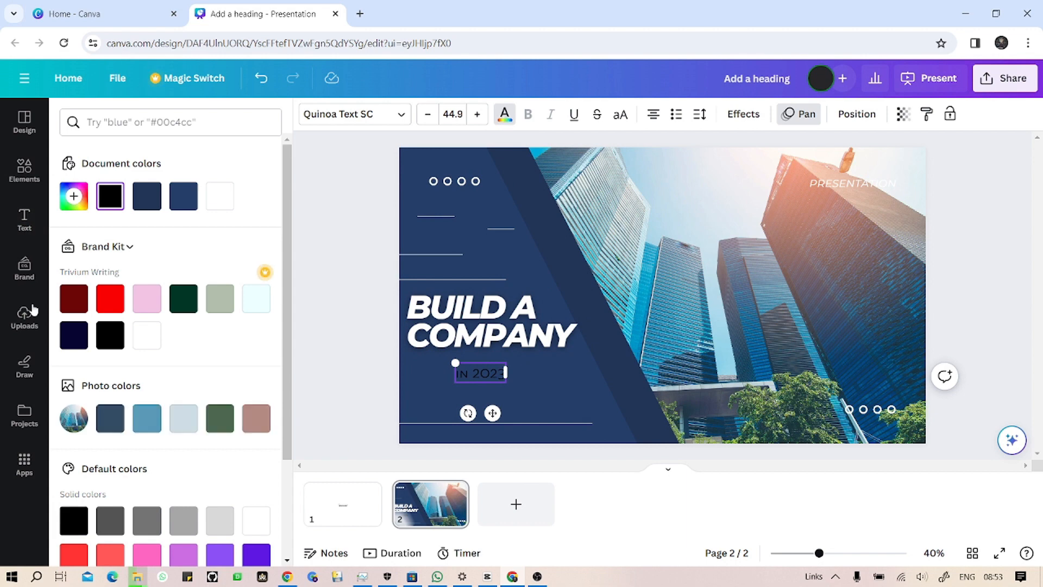
double_click(464, 376)
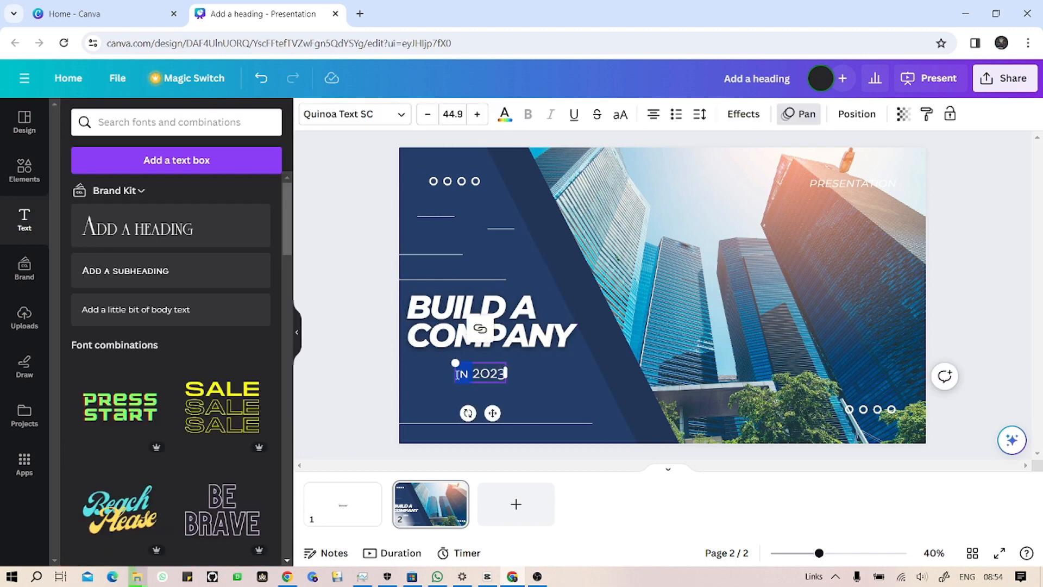
click(504, 115)
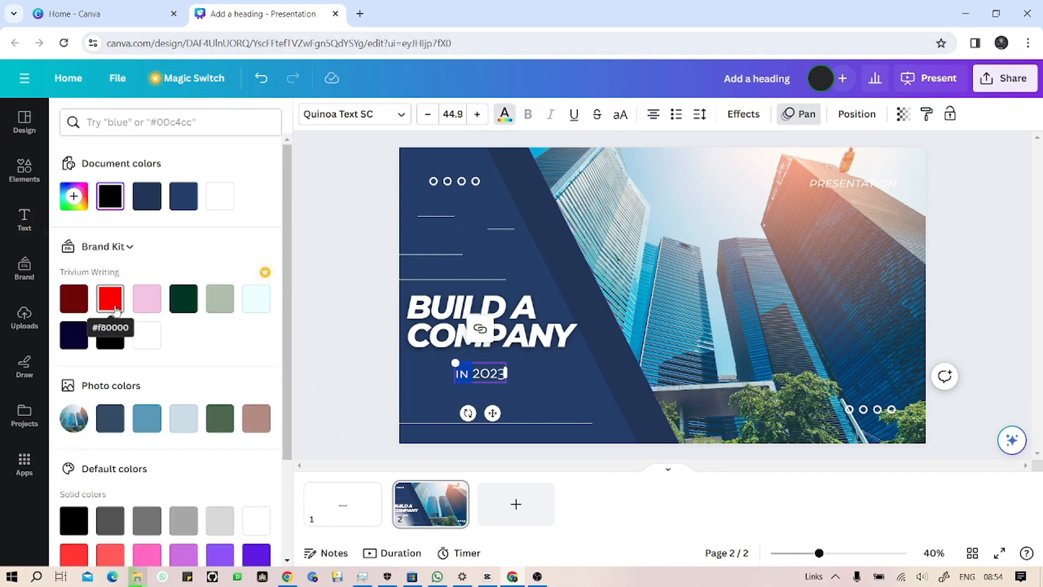
scroll(190, 448, down, 2)
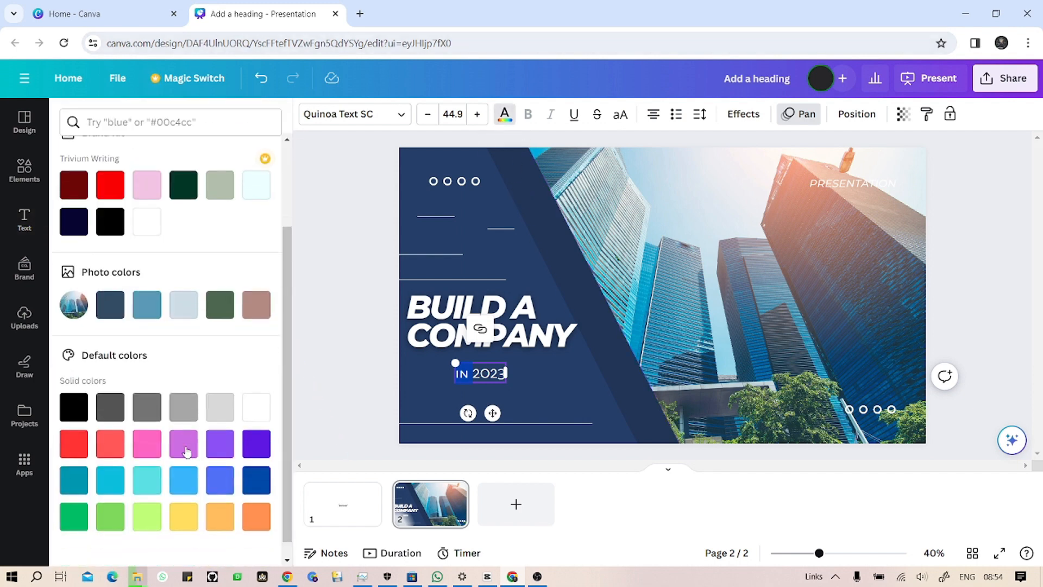
click(226, 416)
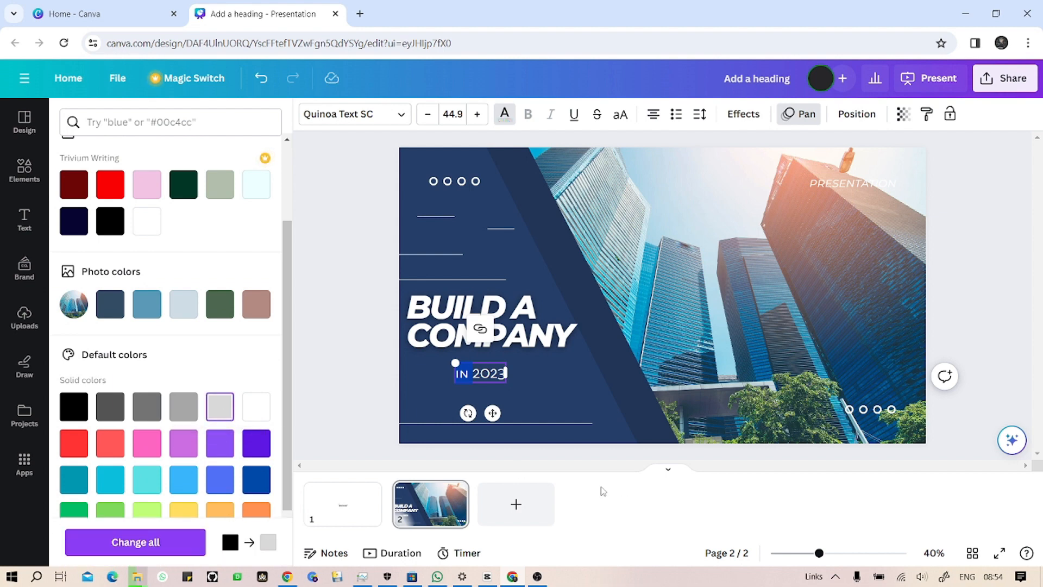
click(421, 408)
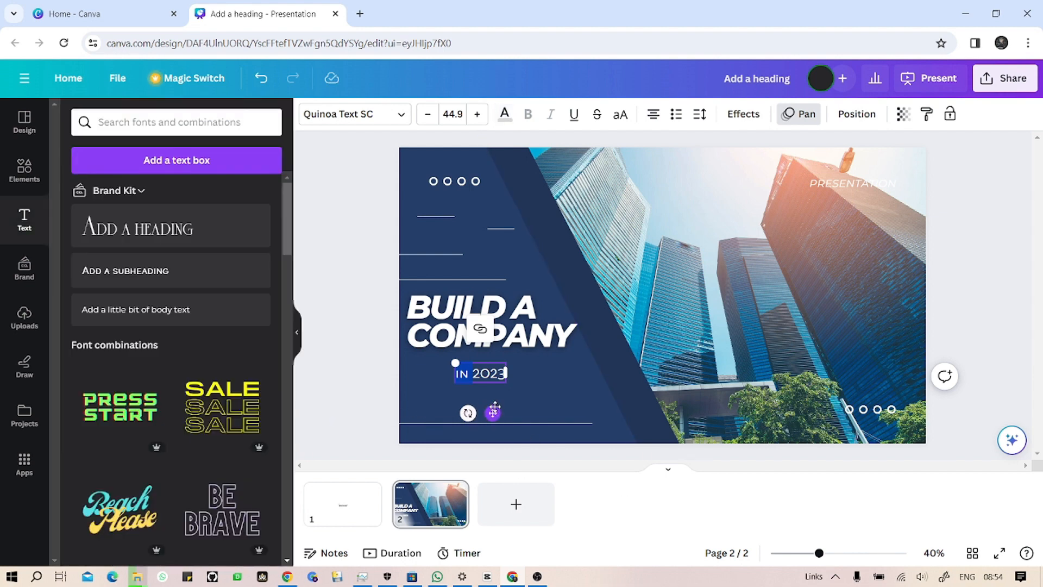
Step: Nudge the "in 2023" subheading slightly to the left beneath the "BUILD A COMPANY" title
drag(495, 407, 487, 407)
click(548, 367)
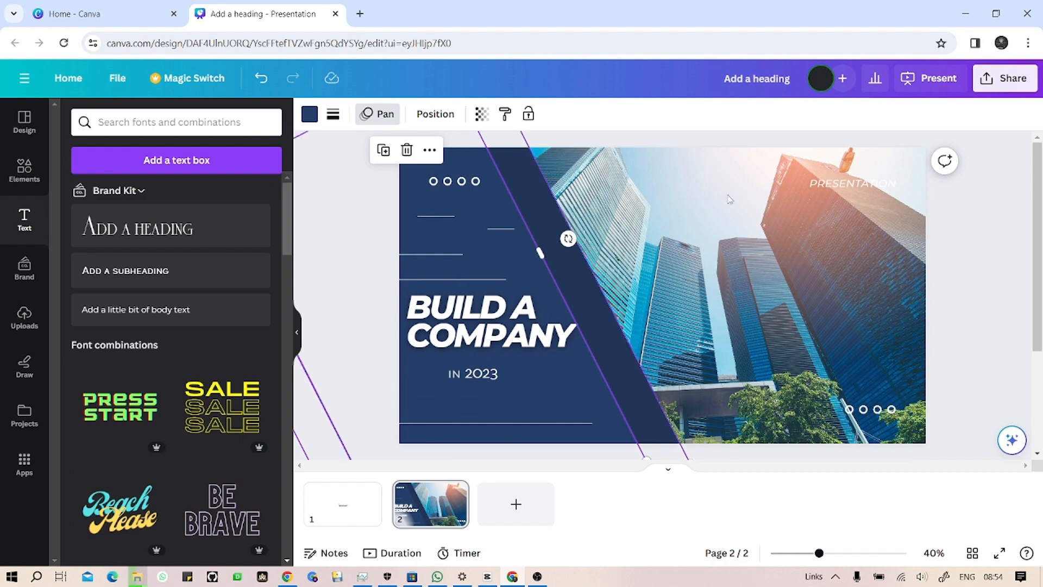
click(494, 447)
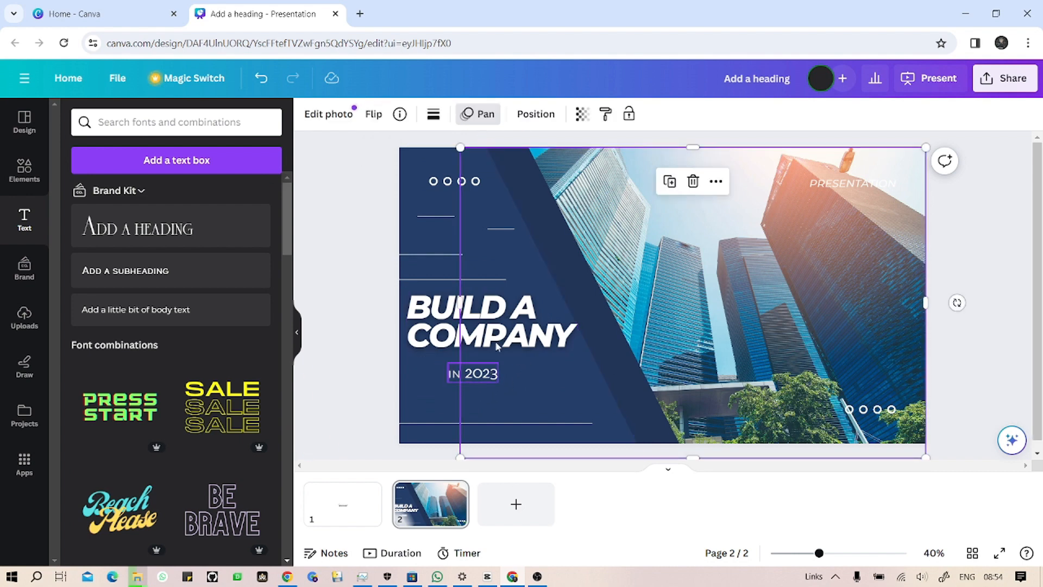
Step: Add a new blank page 3 and fill its background with solid purple
click(528, 514)
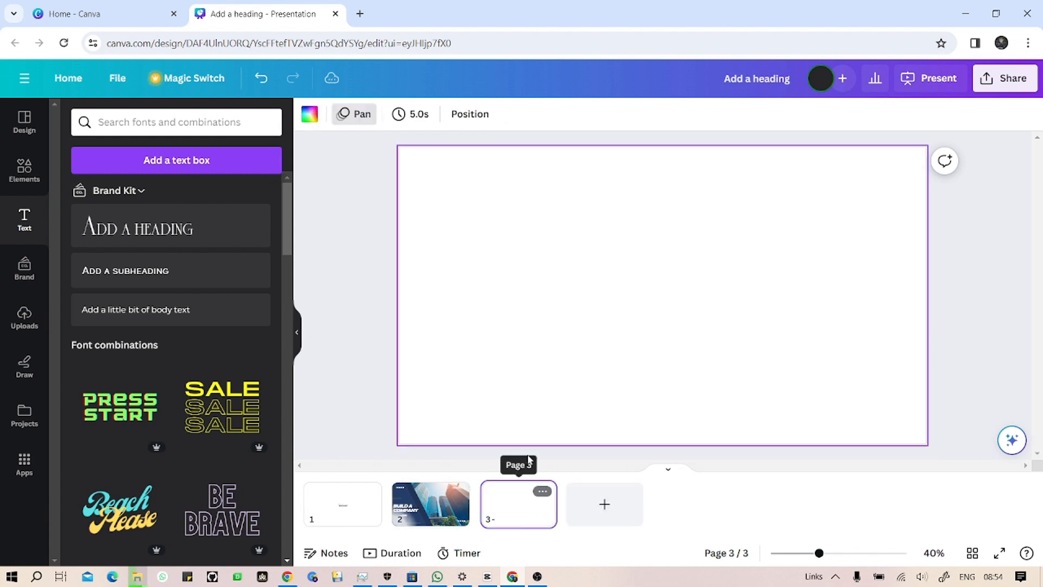
click(310, 114)
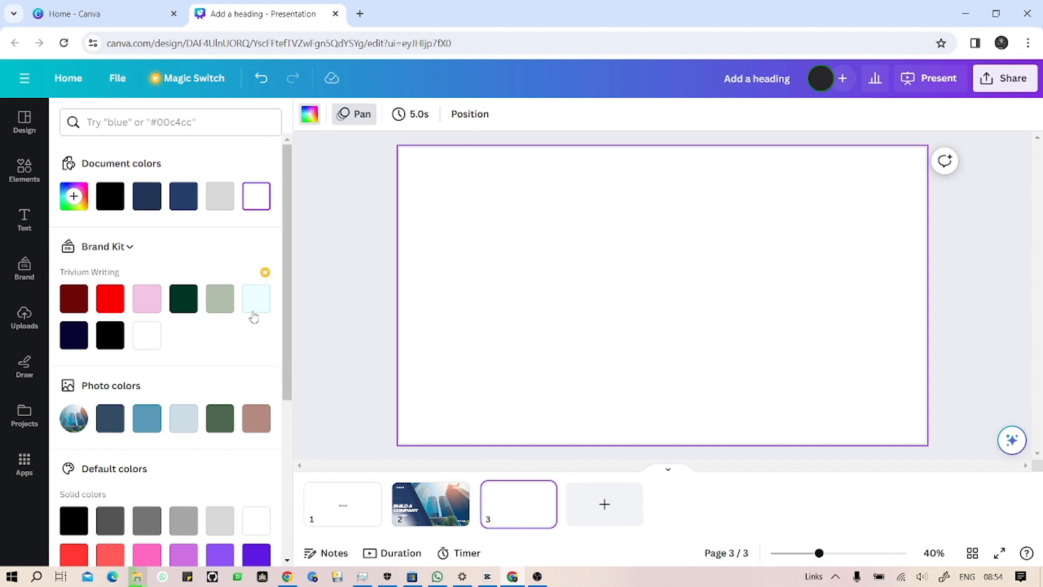
scroll(184, 468, down, 4)
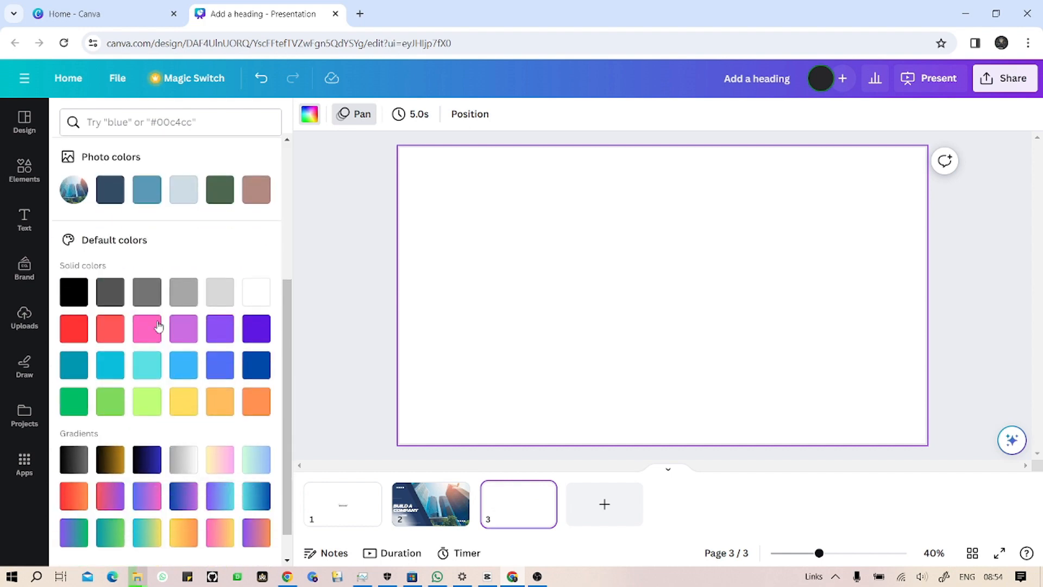
click(215, 340)
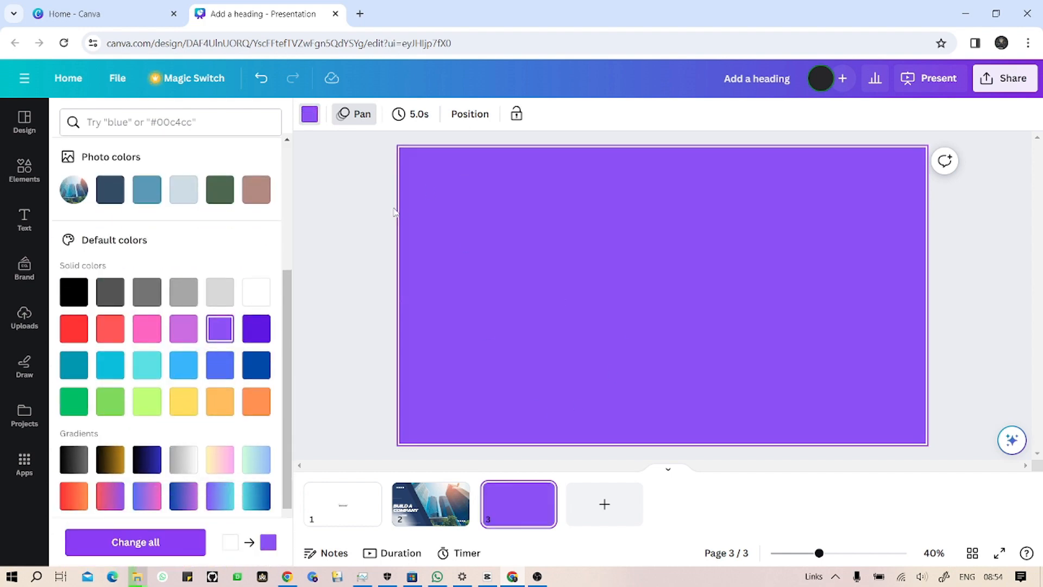
Step: Search the graphics for "company building" and place the outlined three-tower office icon on the left half of page 3, enlarged
click(24, 173)
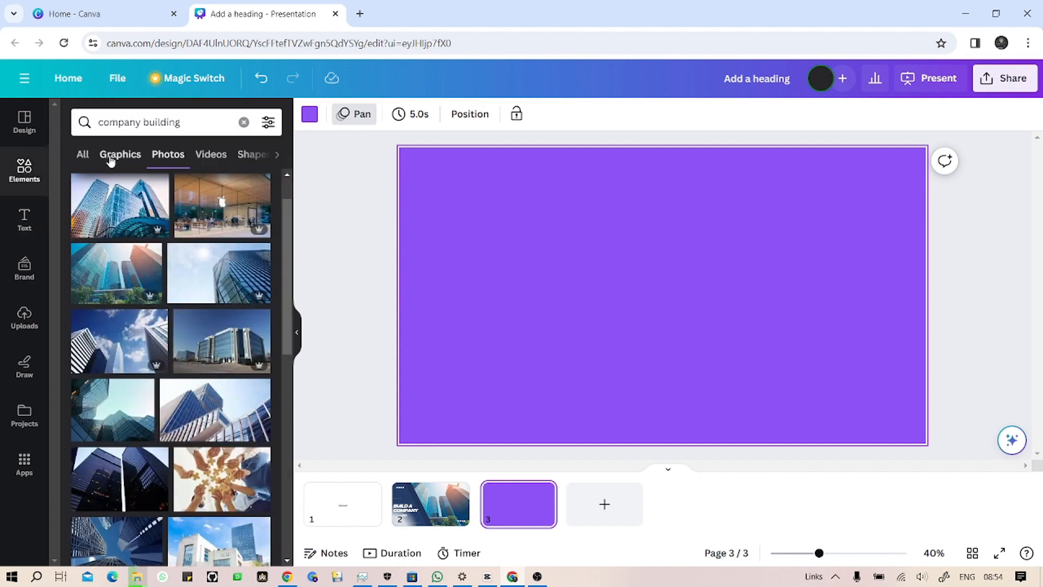
click(111, 156)
click(243, 122)
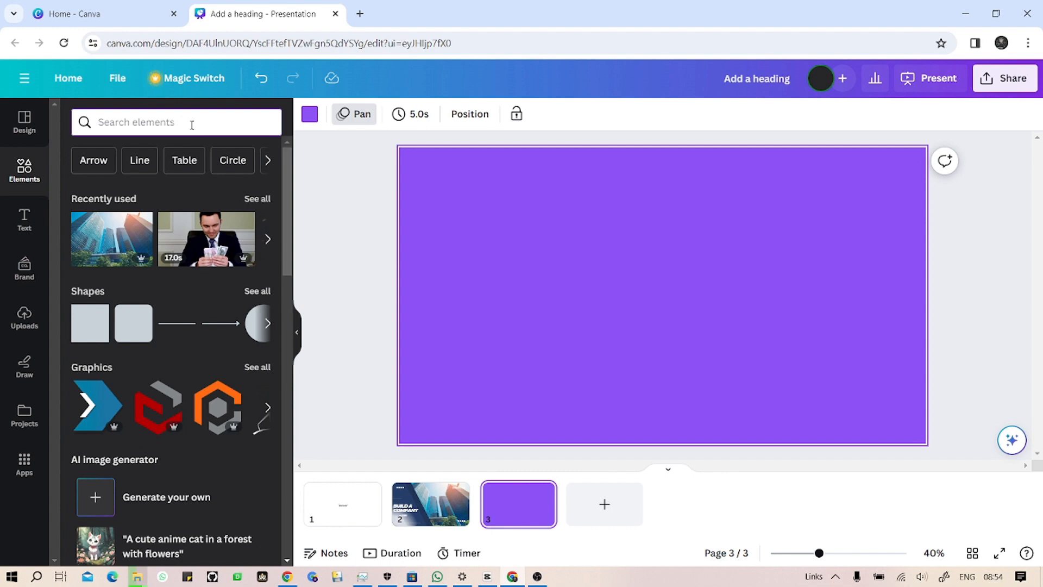
text(co)
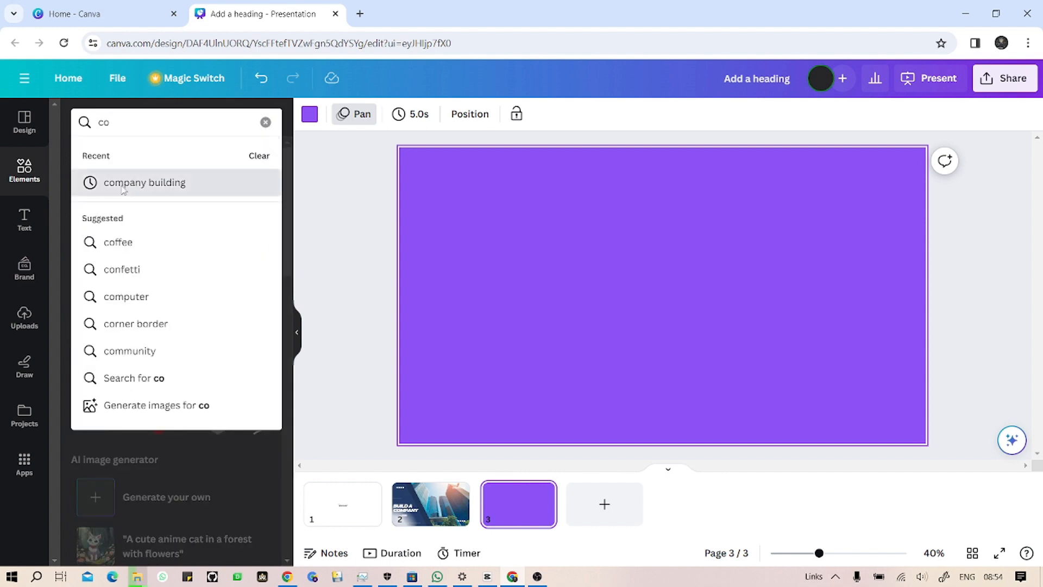
click(122, 188)
click(123, 156)
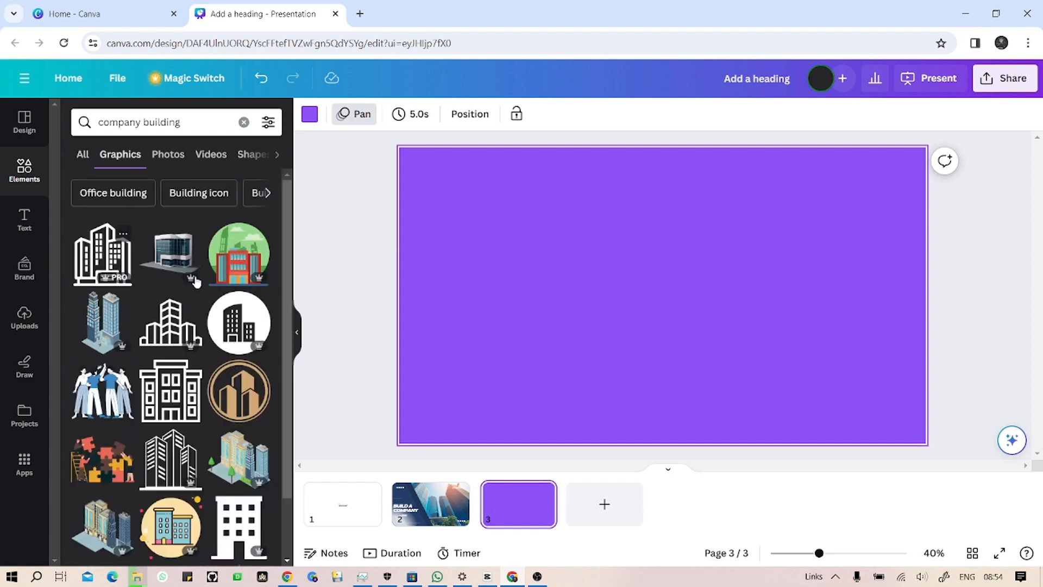
drag(93, 259, 491, 299)
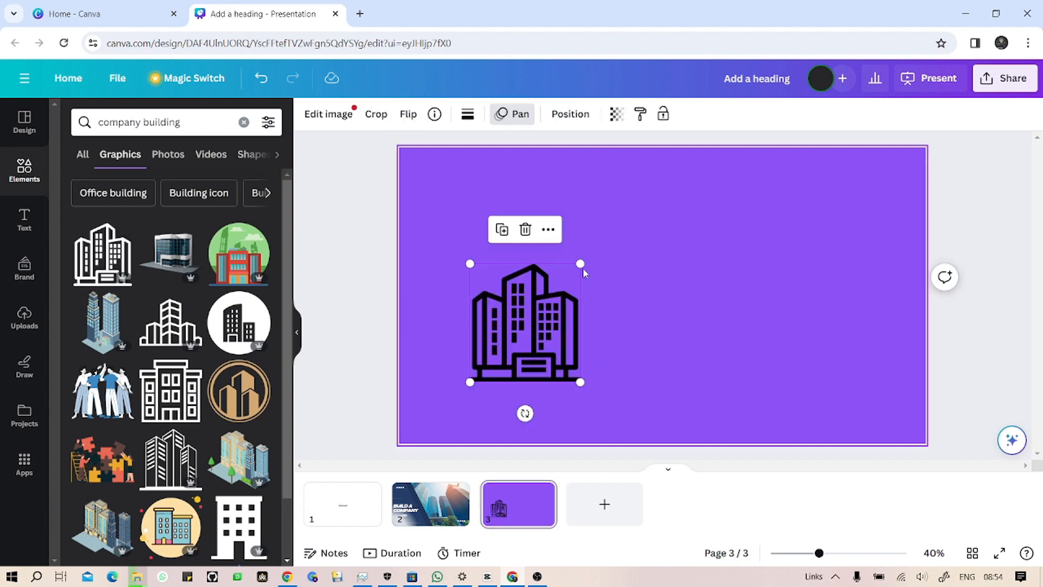
drag(583, 261, 625, 216)
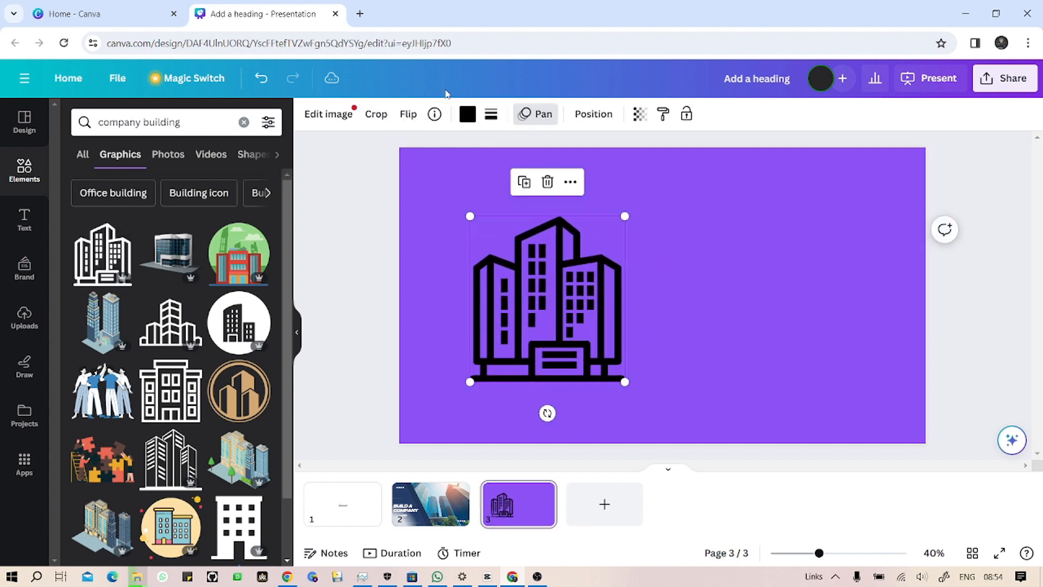
drag(552, 359, 523, 355)
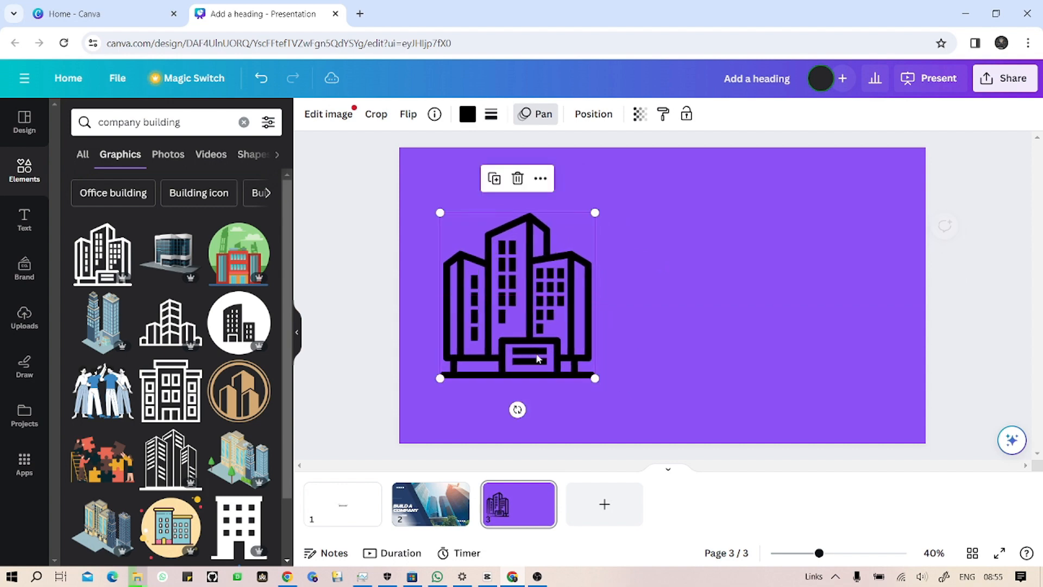
click(373, 165)
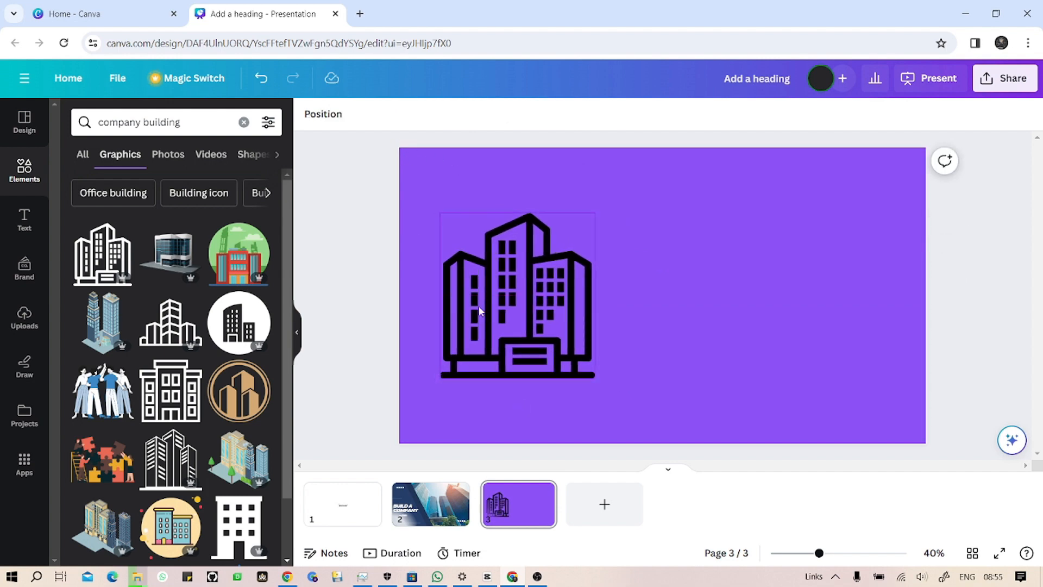
Step: Try pale cyan, dark blue and orange backgrounds on page 3, and settle on the solid medium blue
click(453, 273)
click(673, 262)
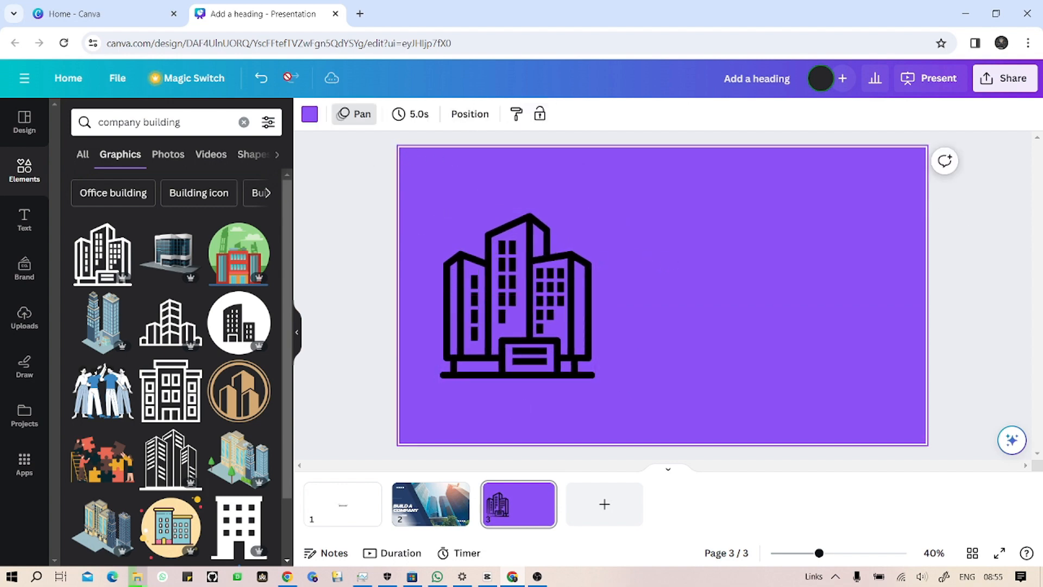
click(311, 112)
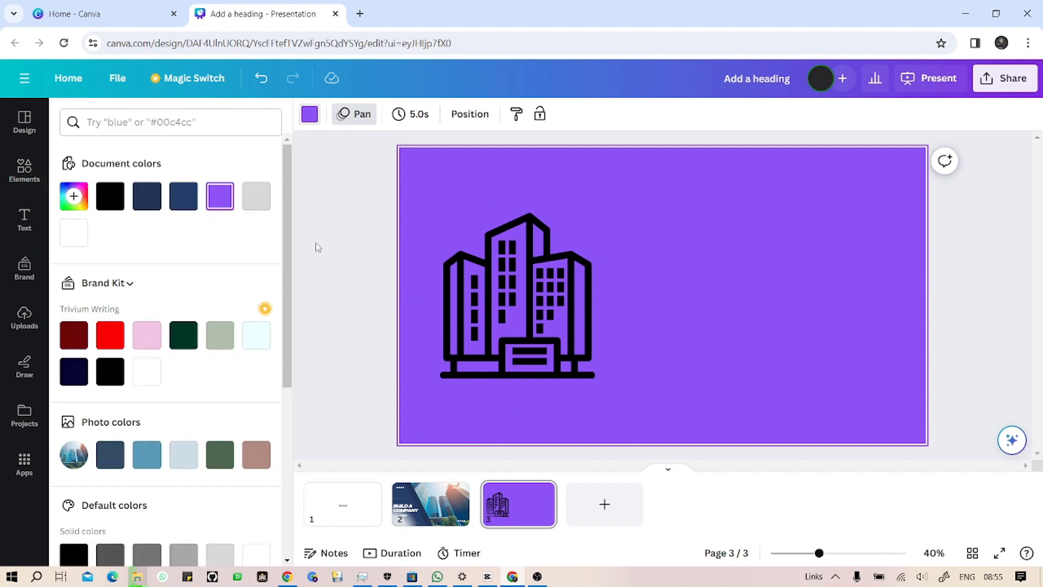
click(255, 342)
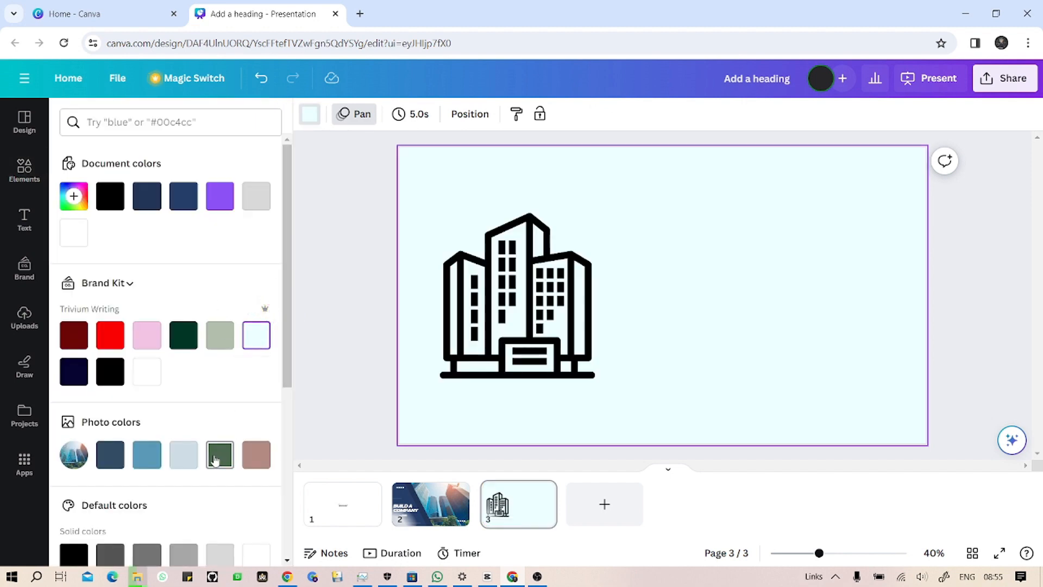
click(216, 461)
click(188, 452)
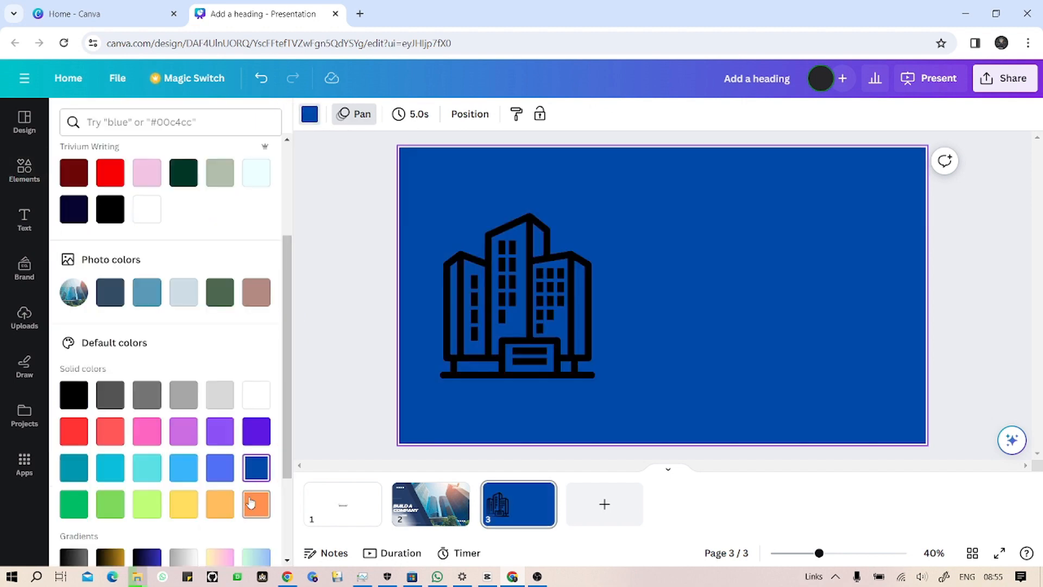
click(251, 502)
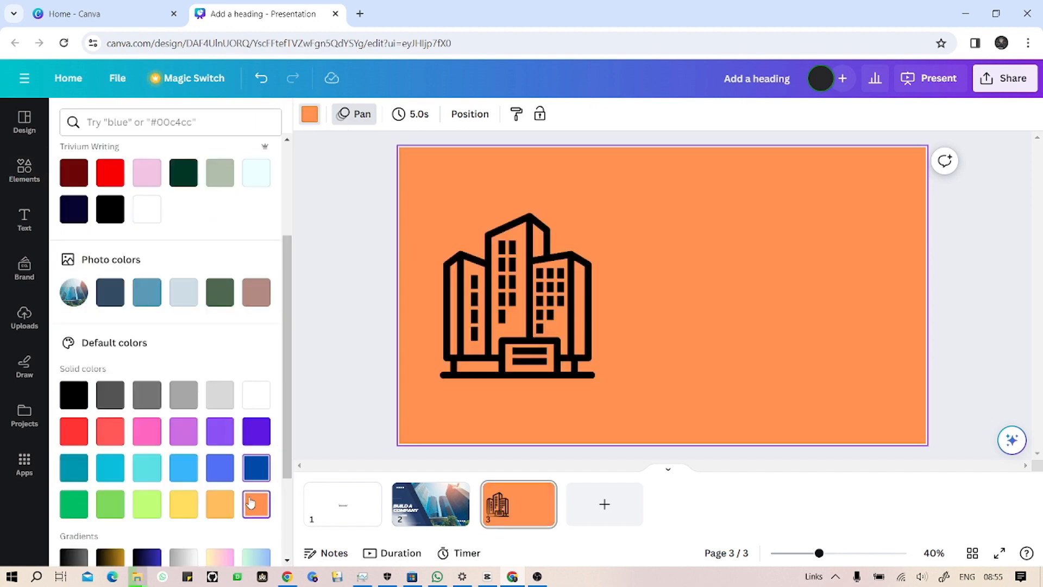
click(219, 467)
scroll(222, 470, down, 3)
click(389, 354)
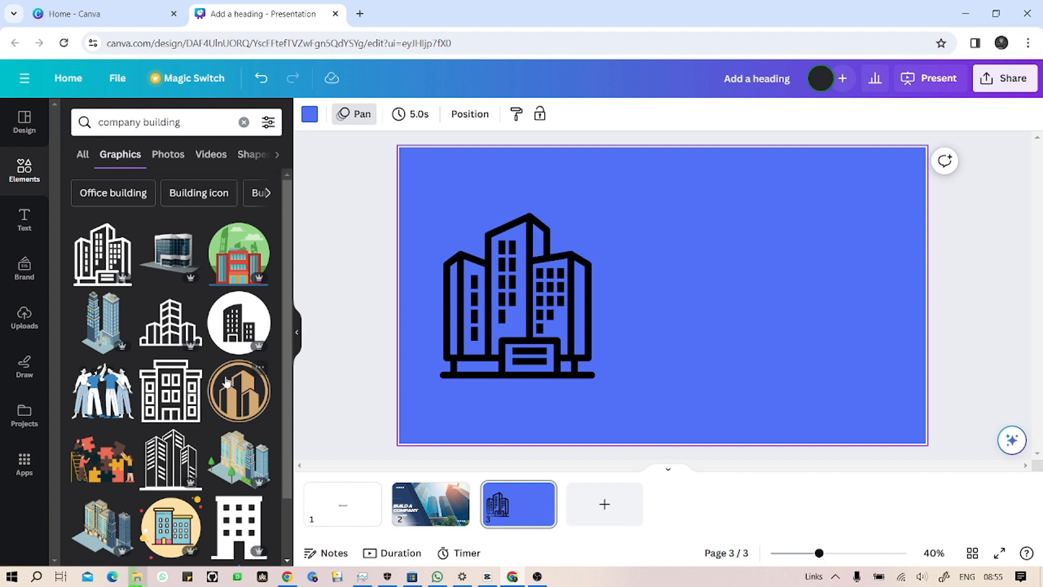
Step: Add the graphic of four people high-fiving to page 3, enlarge it, and rest it on the bottom edge, overlapping the building icon
click(245, 402)
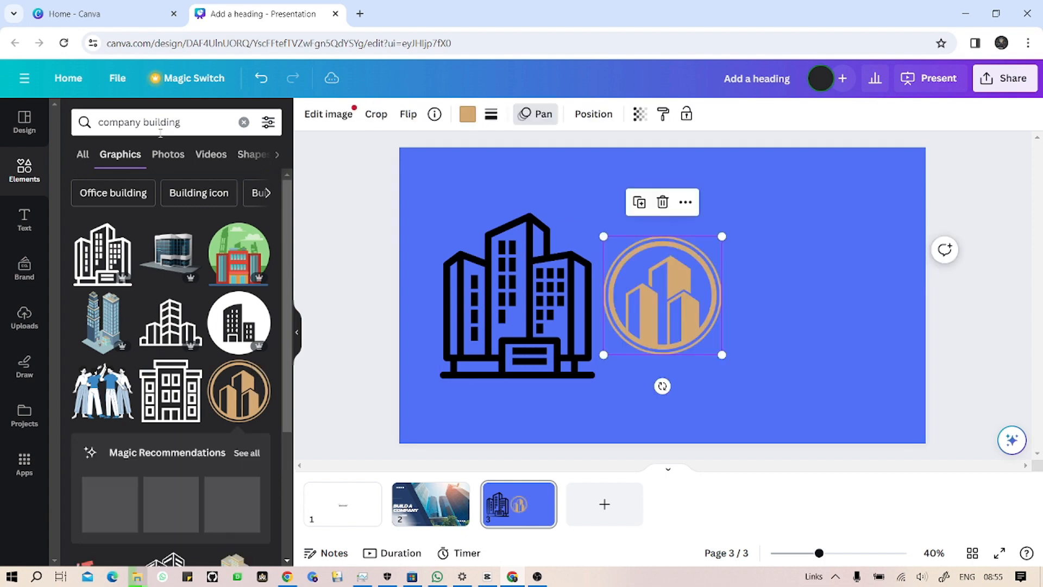
key(ctrl+z)
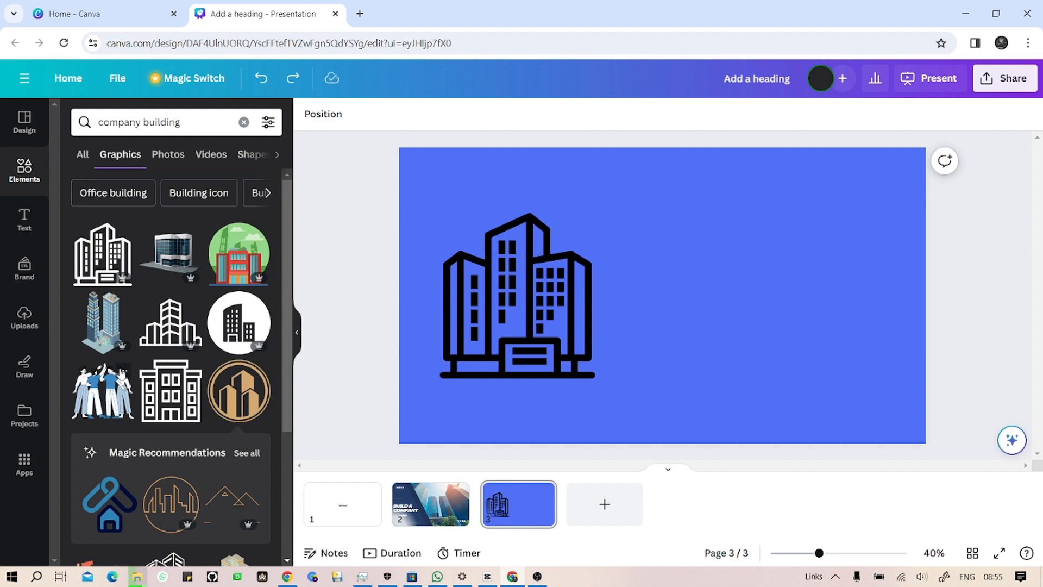
drag(120, 375, 630, 321)
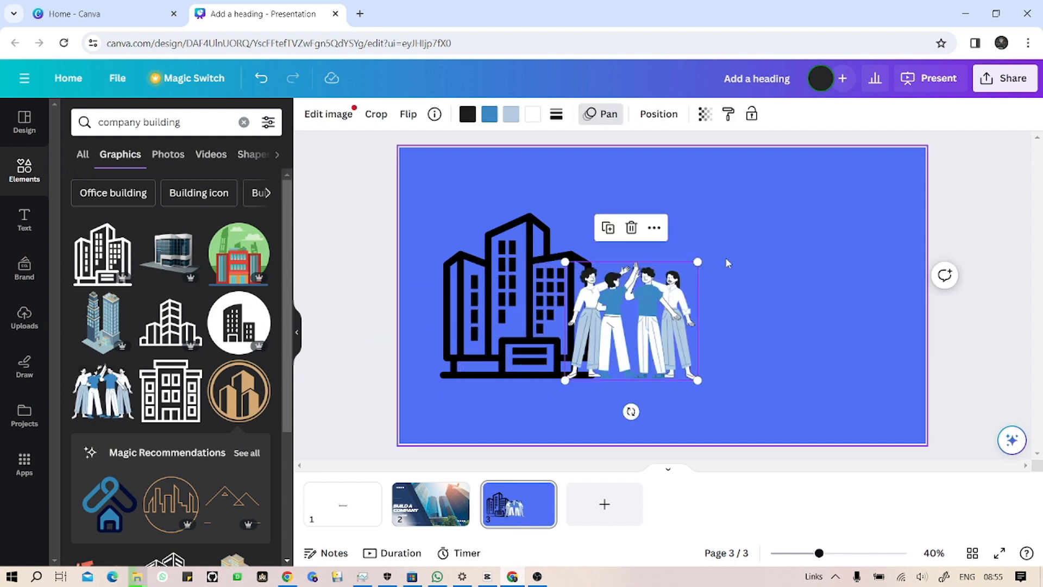
drag(698, 261, 765, 201)
drag(698, 282, 682, 341)
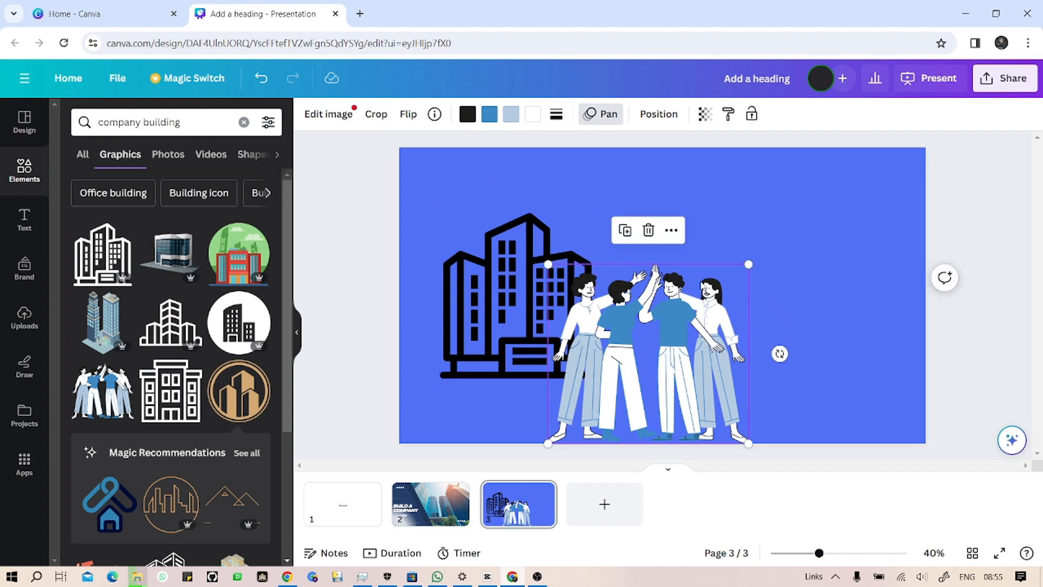
Step: Search the graphics for "business" and browse the results
double_click(229, 123)
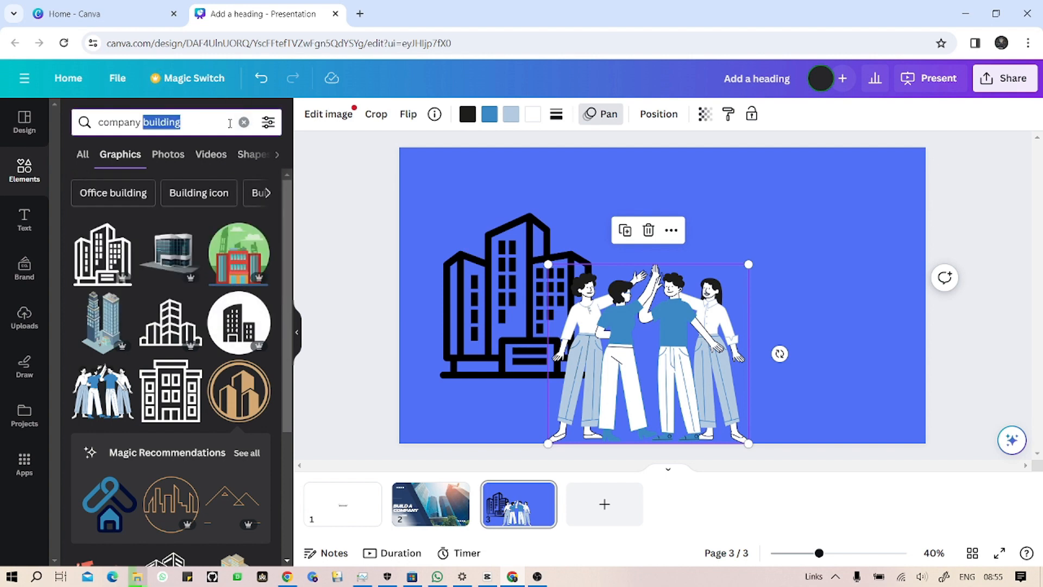
key(ctrl+a)
text(bu)
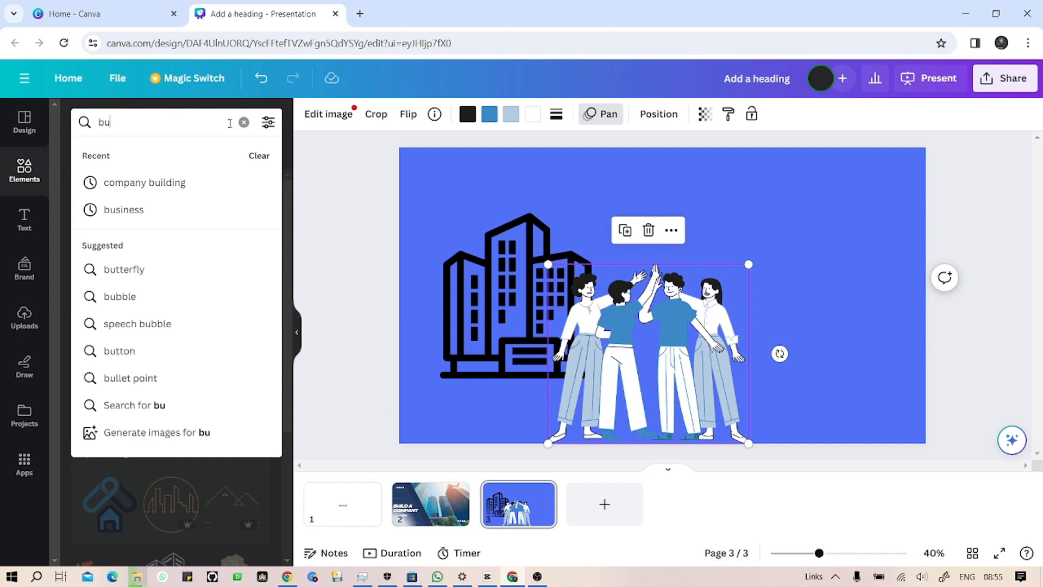
click(163, 209)
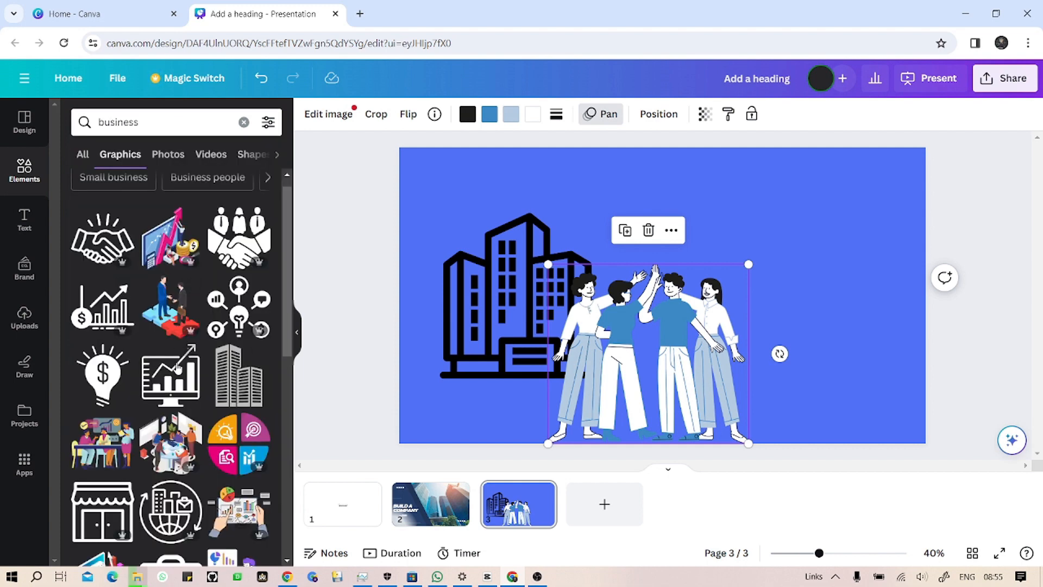
scroll(179, 368, down, 1)
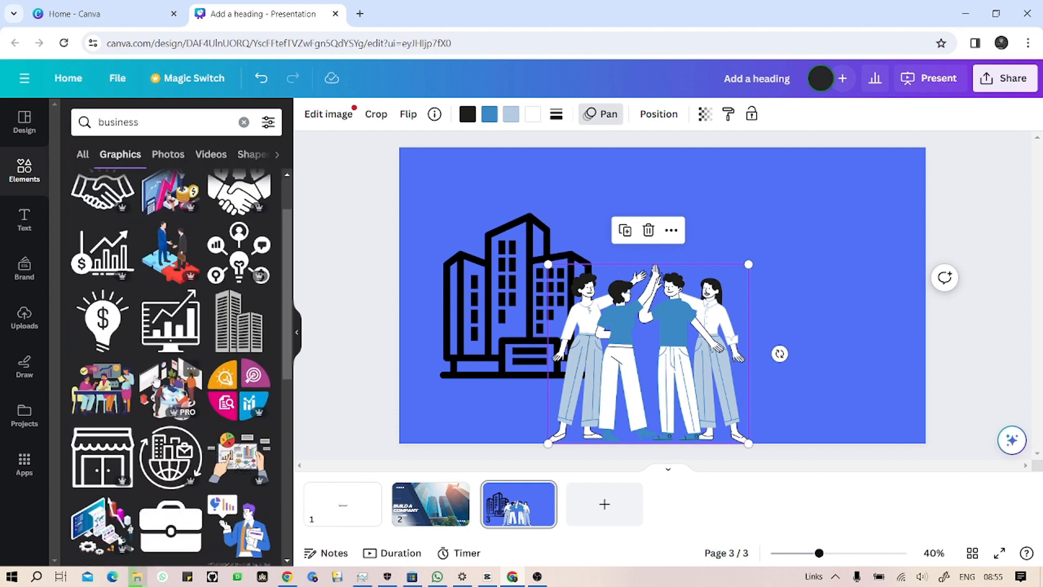
Step: Place the dollar-sign light bulb graphic in the upper right of page 3, try several colours, and settle on light green
scroll(131, 333, down, 1)
drag(109, 247, 778, 184)
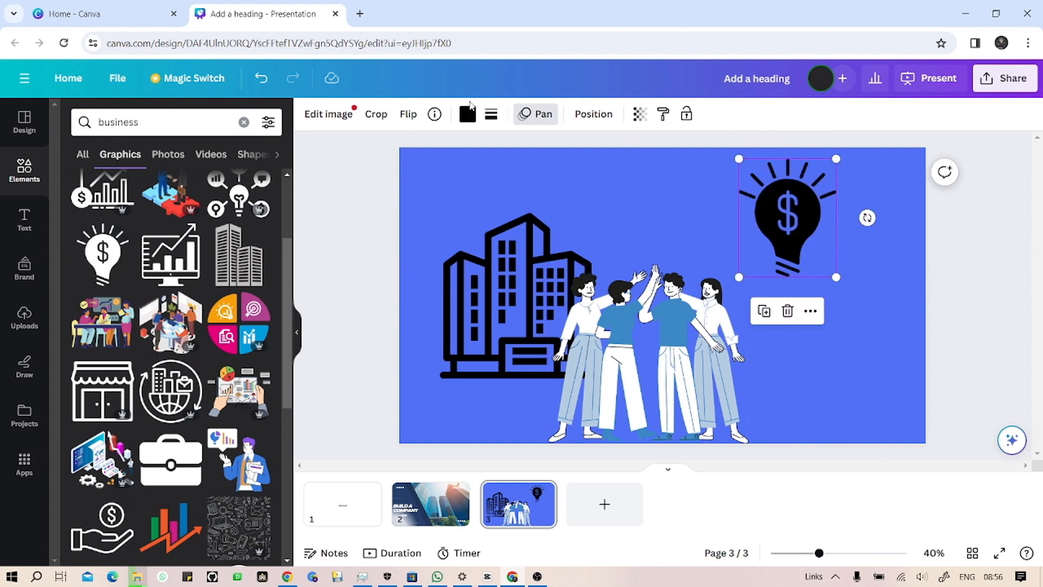
click(467, 114)
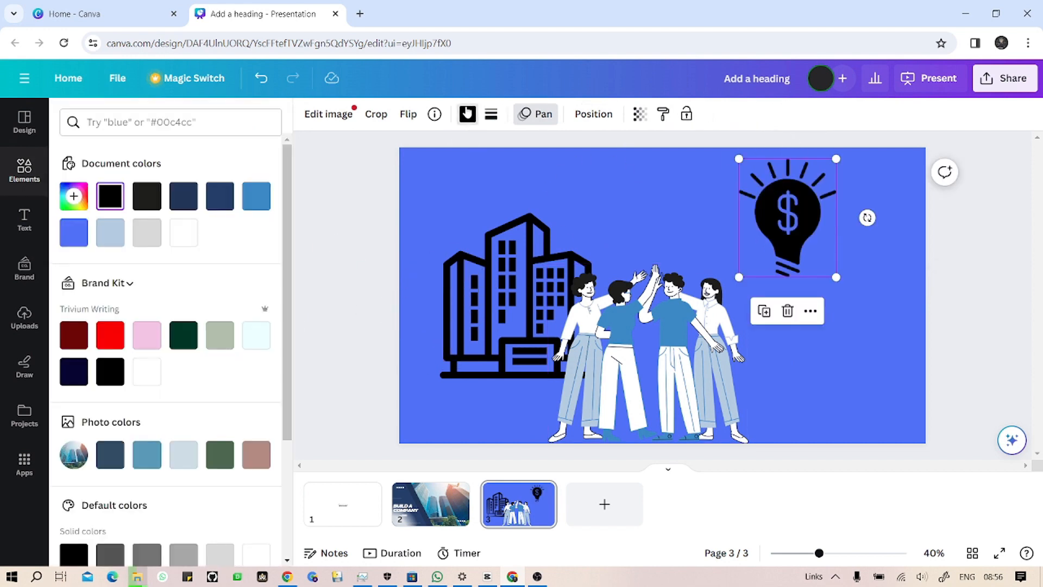
click(184, 241)
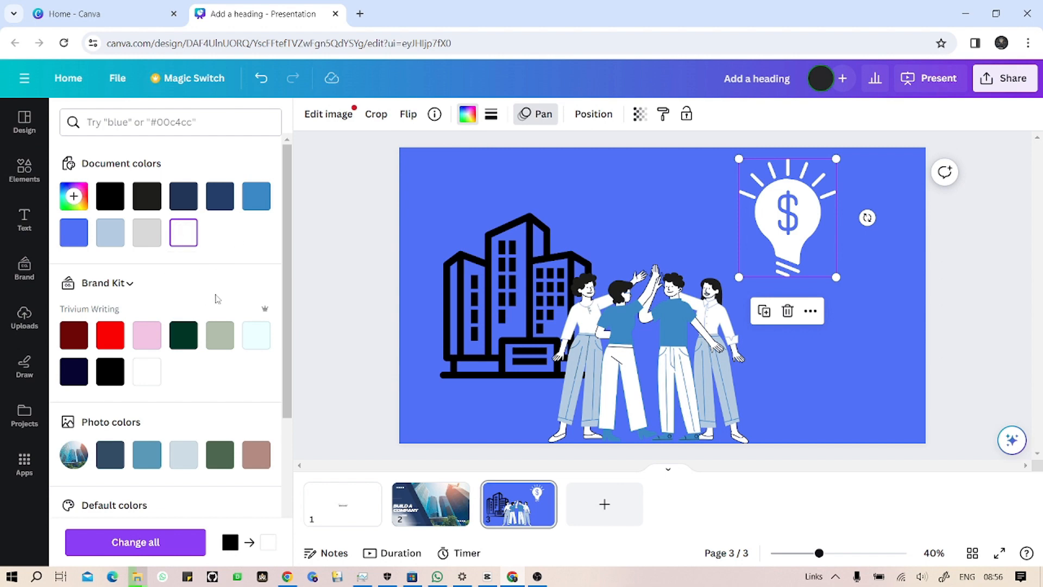
click(184, 336)
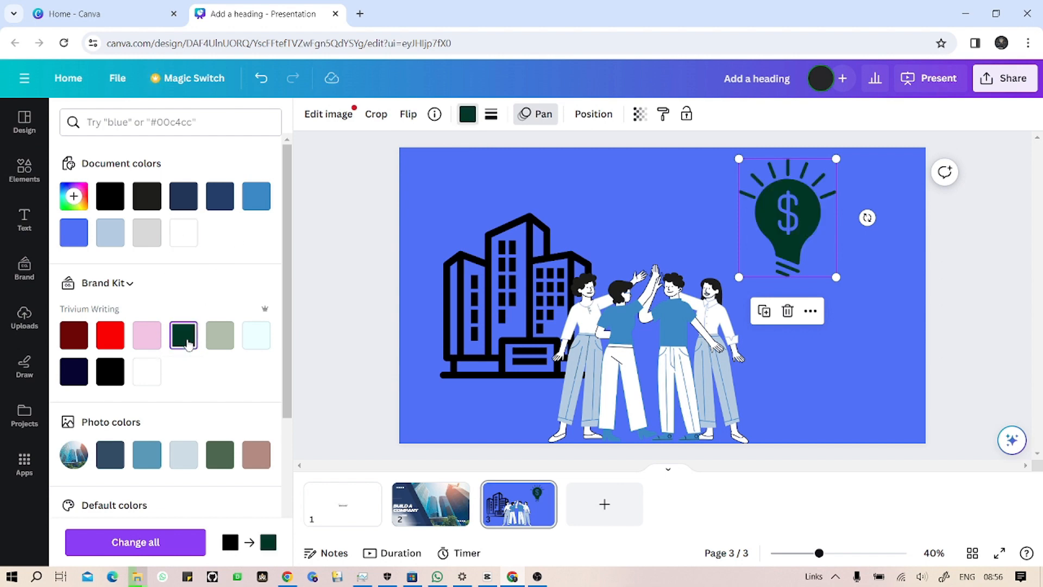
click(183, 461)
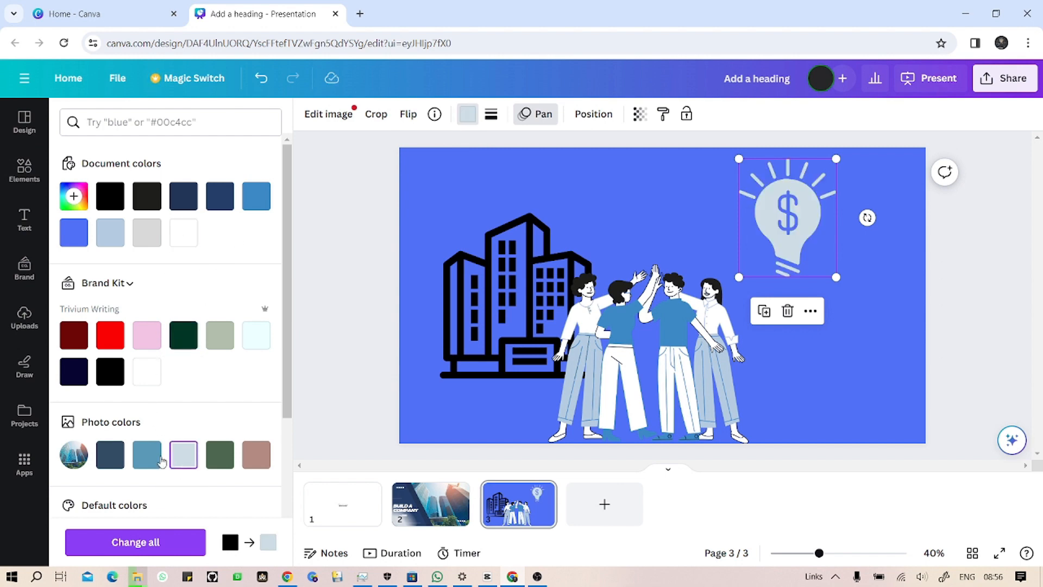
click(160, 461)
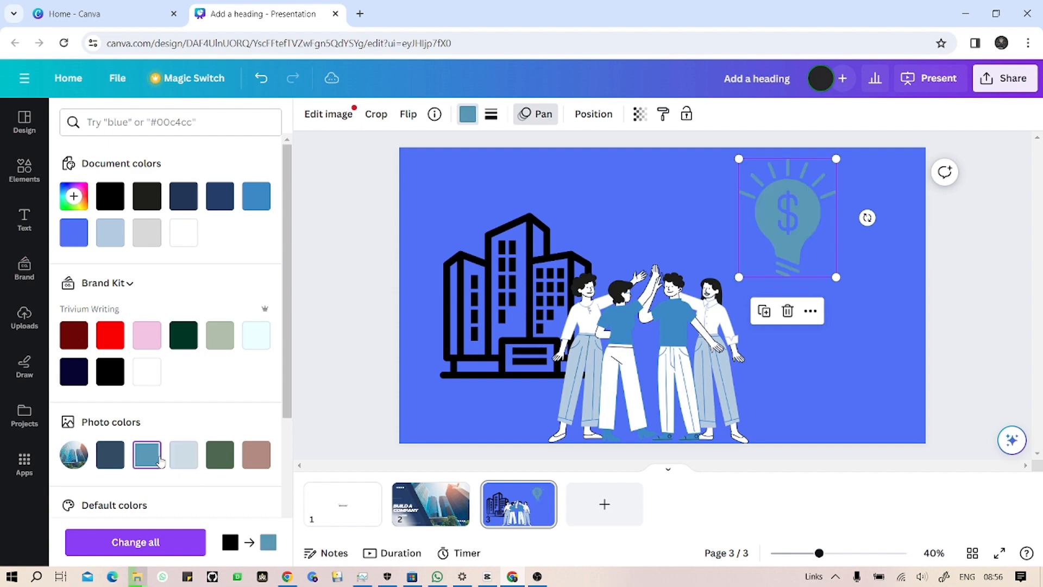
click(264, 449)
scroll(263, 447, down, 2)
click(258, 466)
scroll(259, 466, down, 1)
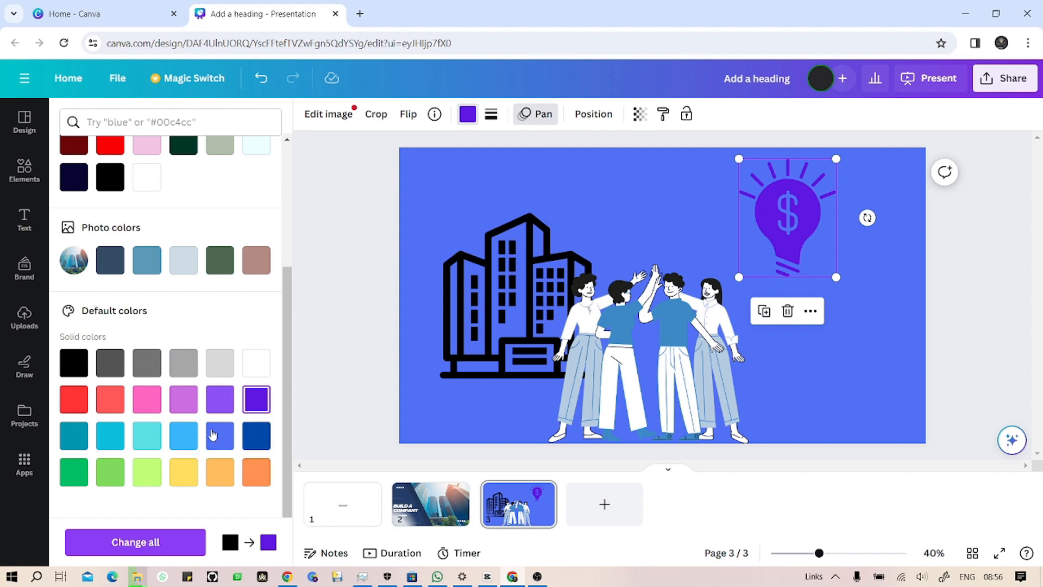
click(183, 431)
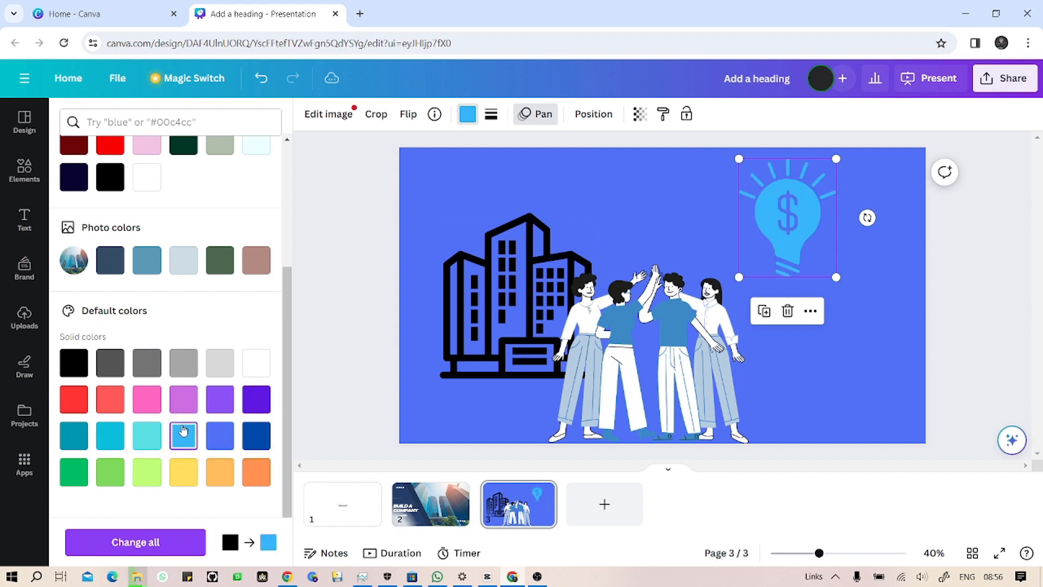
click(146, 434)
scroll(151, 440, down, 1)
click(144, 462)
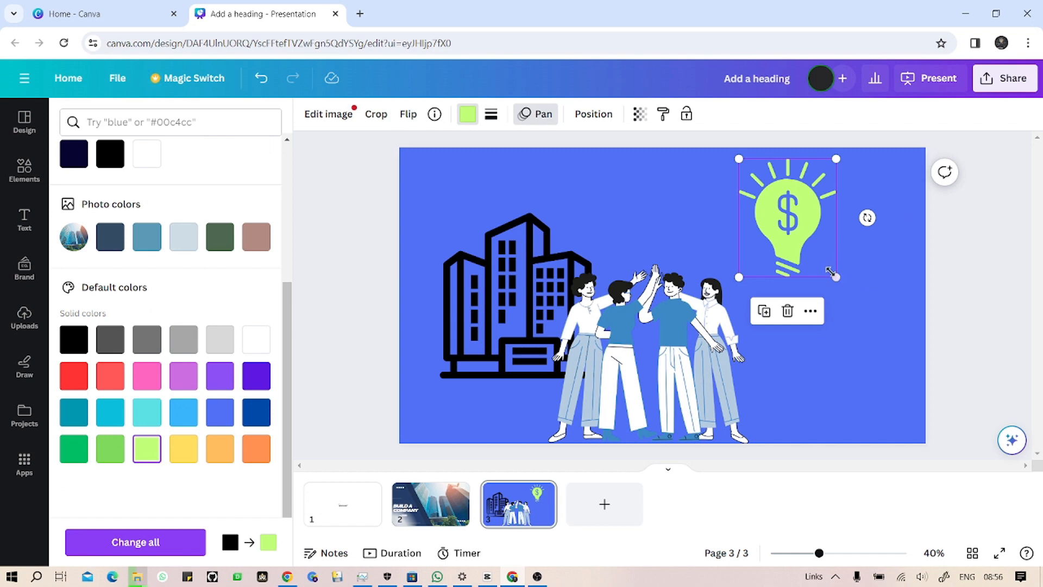
Step: Shrink the light bulb, send it one layer backward, and rest it slightly tilted above the people's raised hands
drag(834, 275, 800, 233)
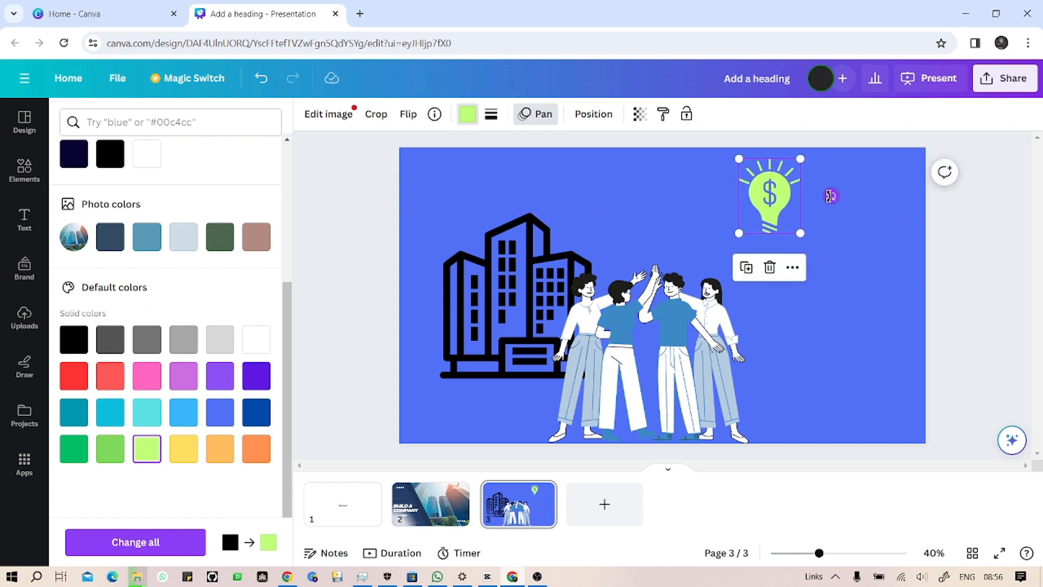
drag(831, 196, 658, 350)
right_click(658, 351)
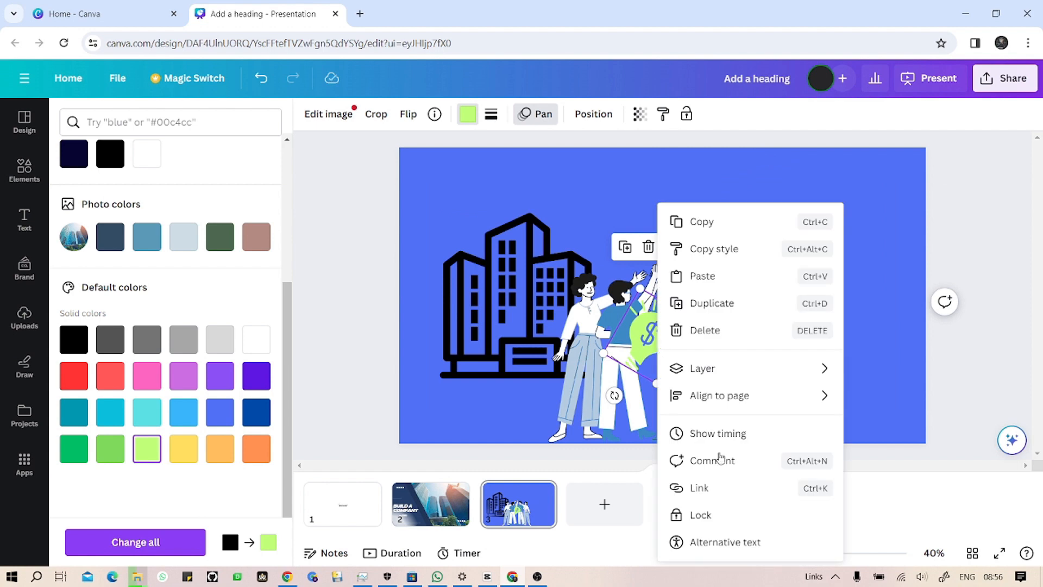
mouse_move(827, 369)
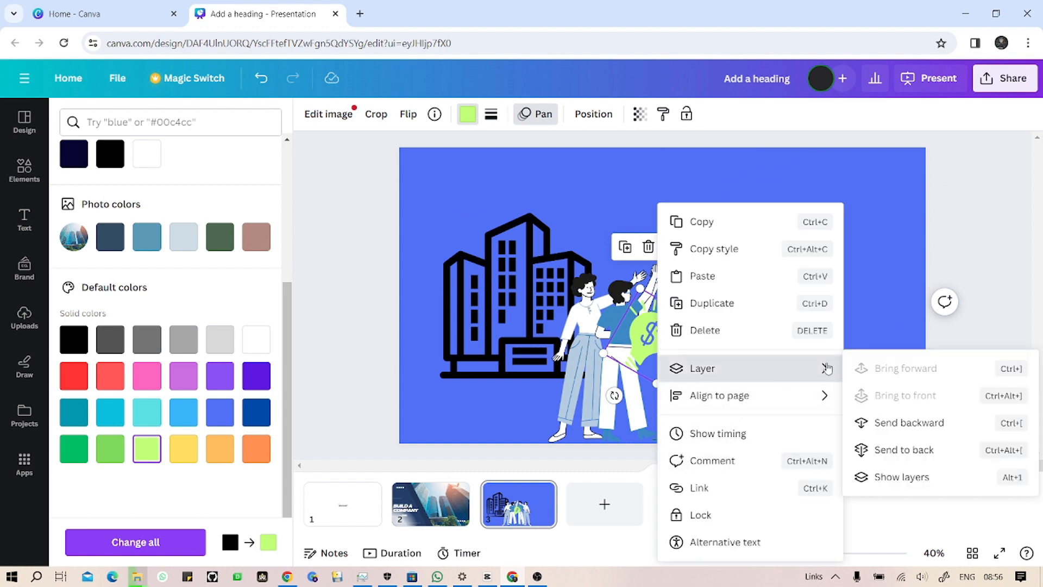
click(923, 429)
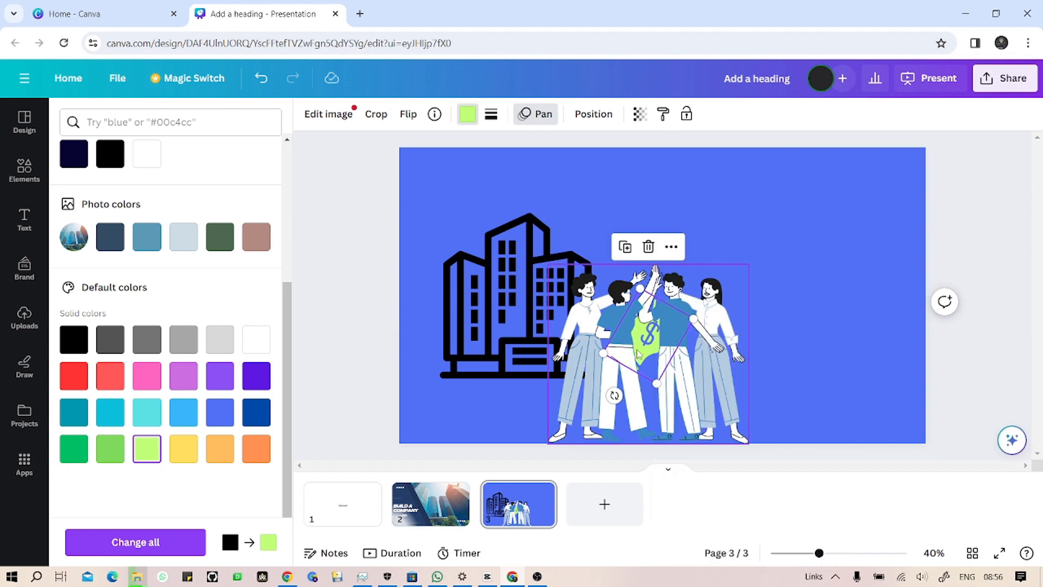
drag(638, 354, 654, 265)
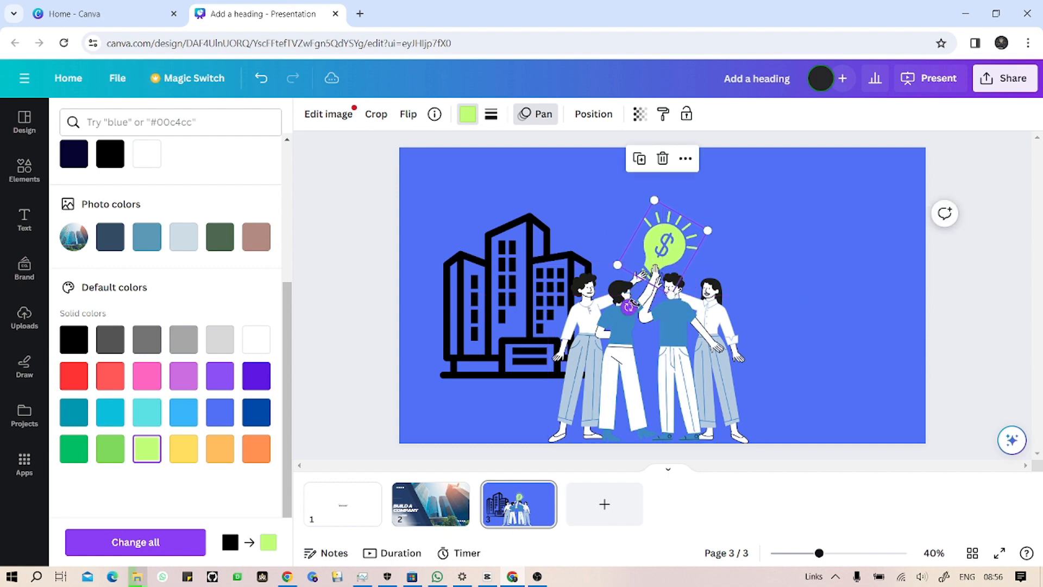
drag(630, 305, 678, 333)
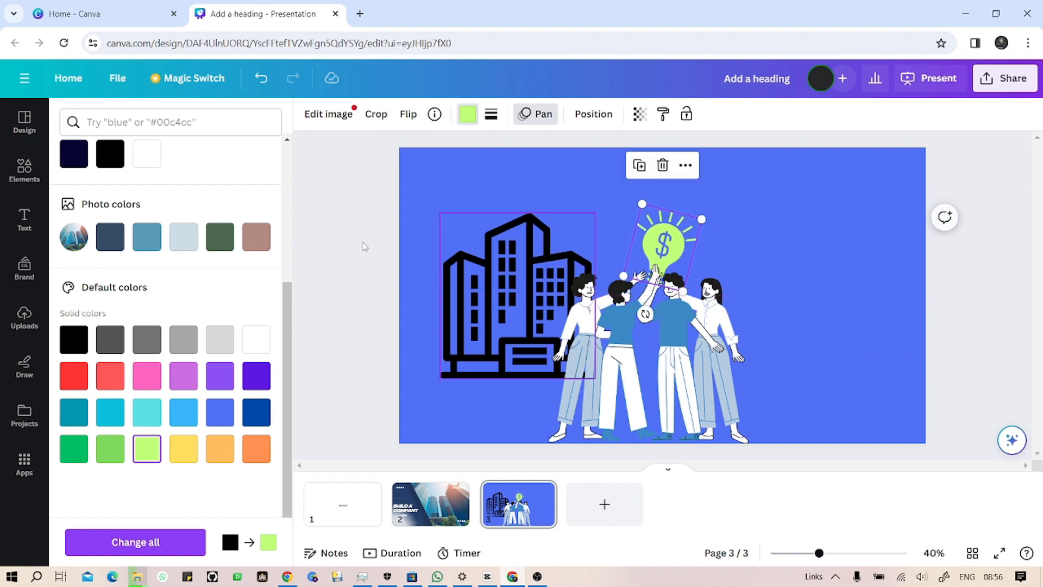
Step: Search the elements for "business" and place the monitor graphic with the rising bar chart in page 3's lower right
click(23, 169)
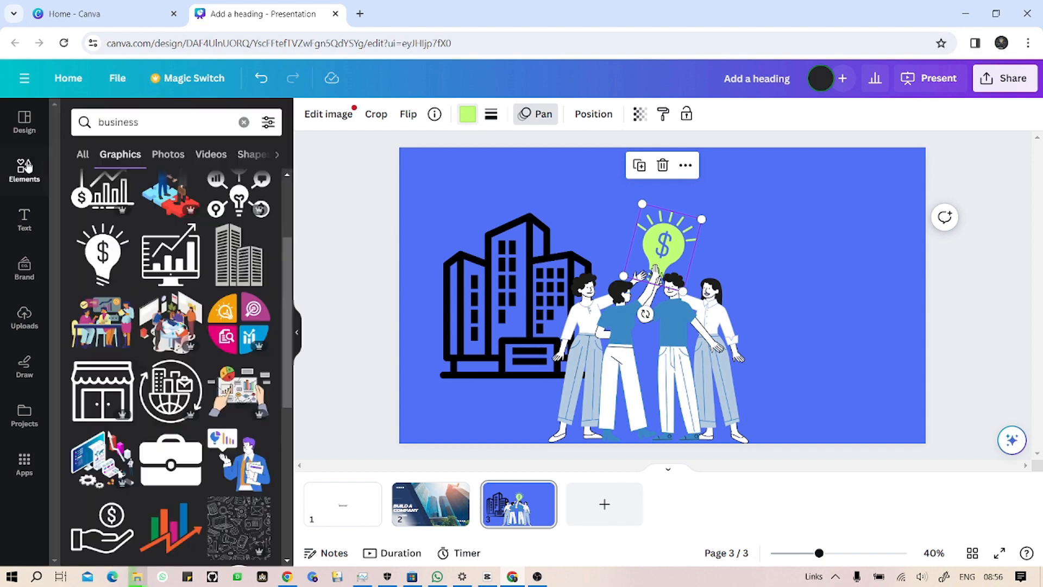
click(142, 122)
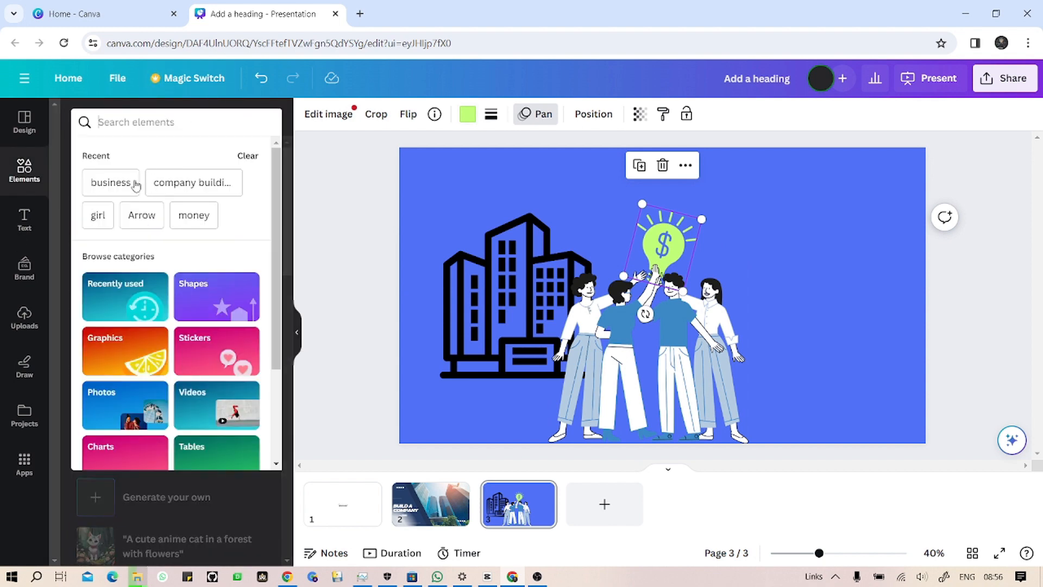
click(121, 184)
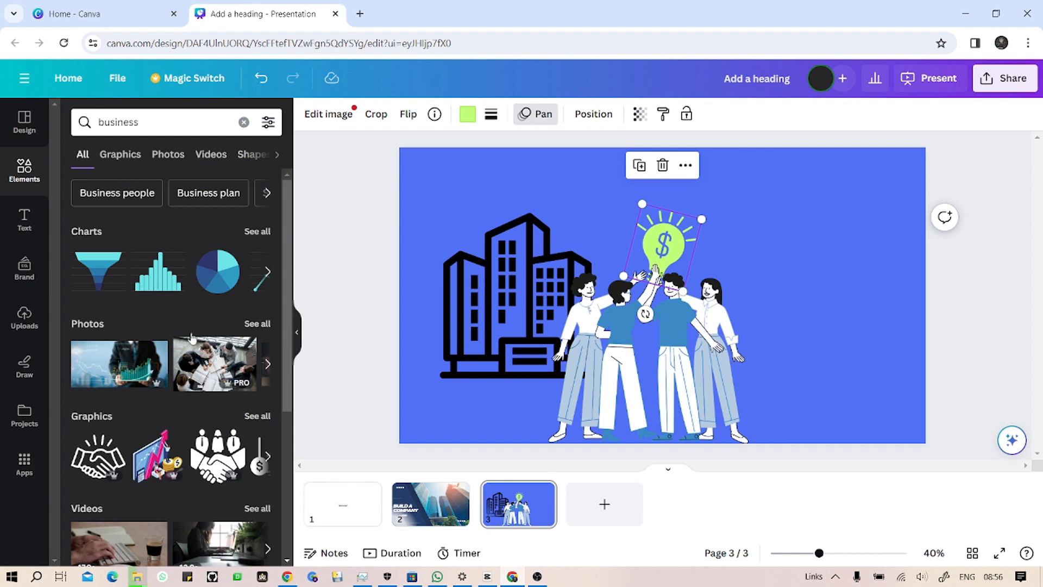
scroll(188, 326, down, 4)
scroll(187, 326, up, 2)
scroll(188, 328, down, 3)
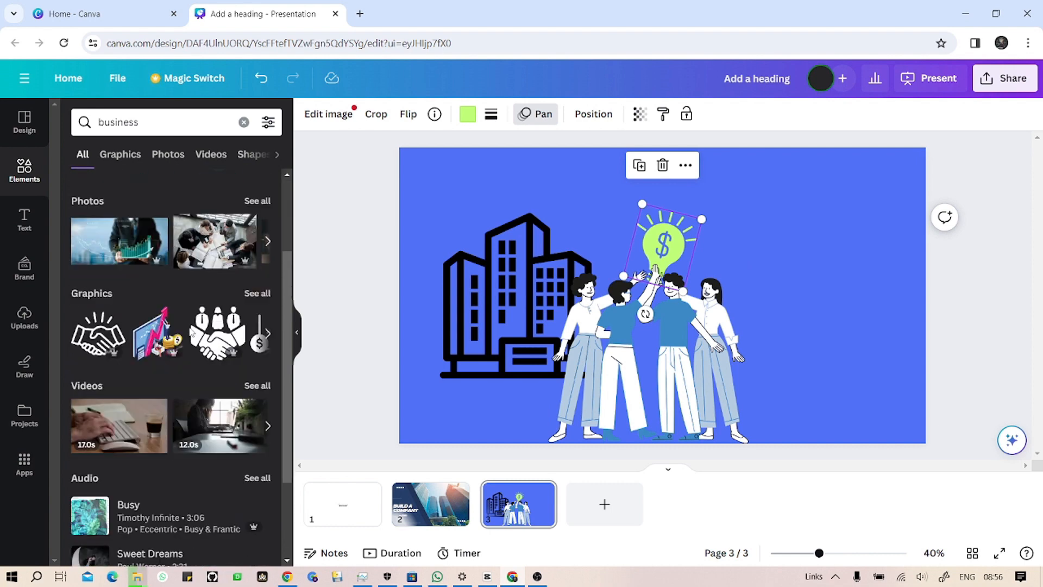
click(268, 208)
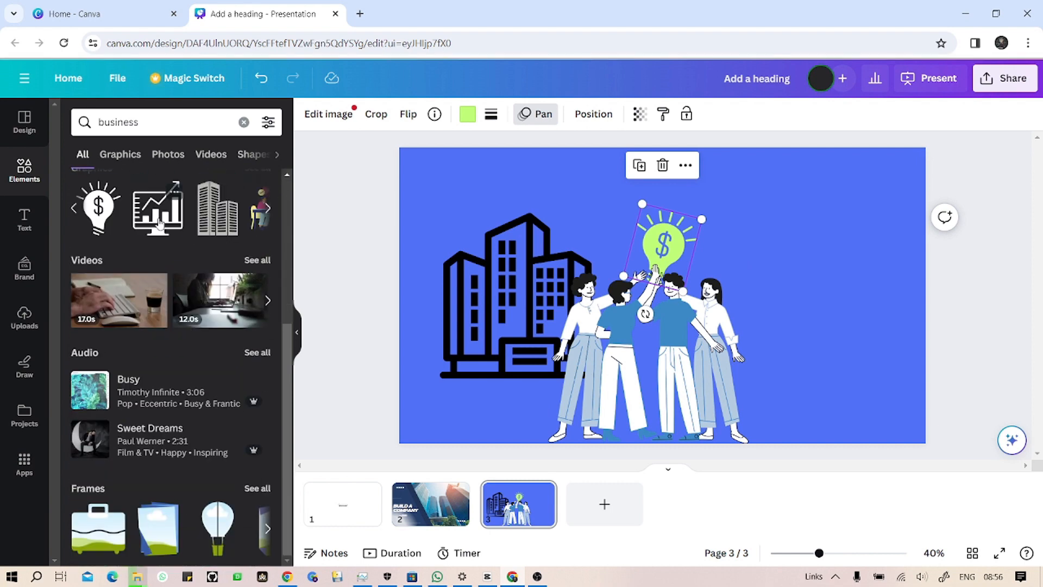
drag(158, 209, 813, 357)
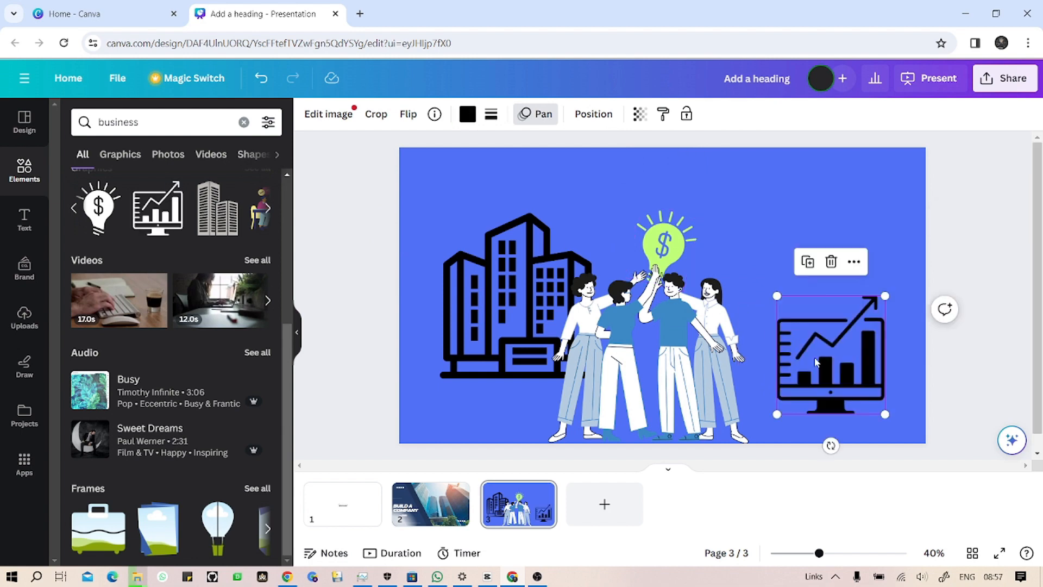
Step: Recolour the monitor chart graphic, trying grey-green and settling on the same light green as the light bulb
click(462, 119)
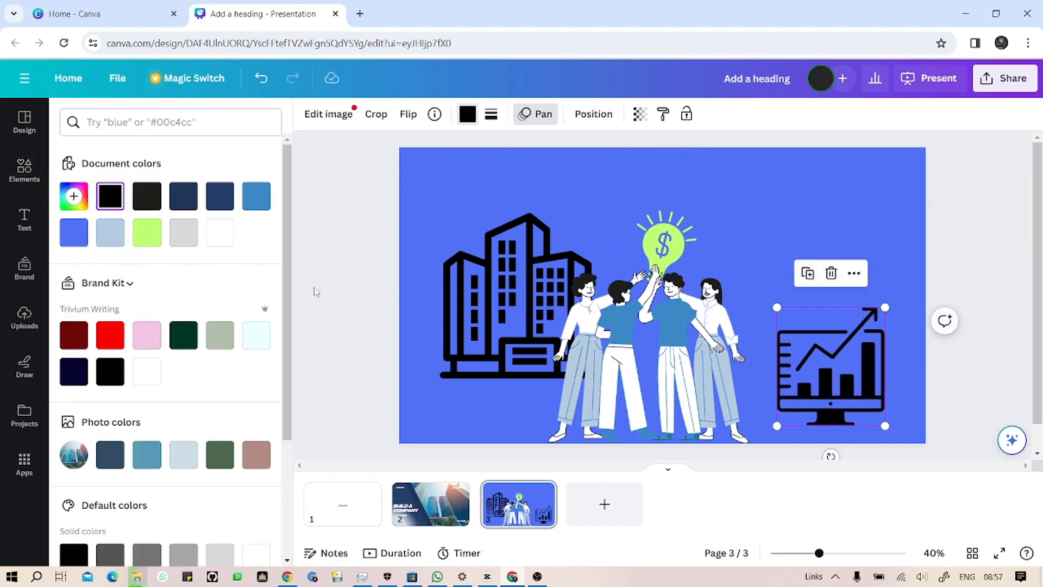
click(219, 348)
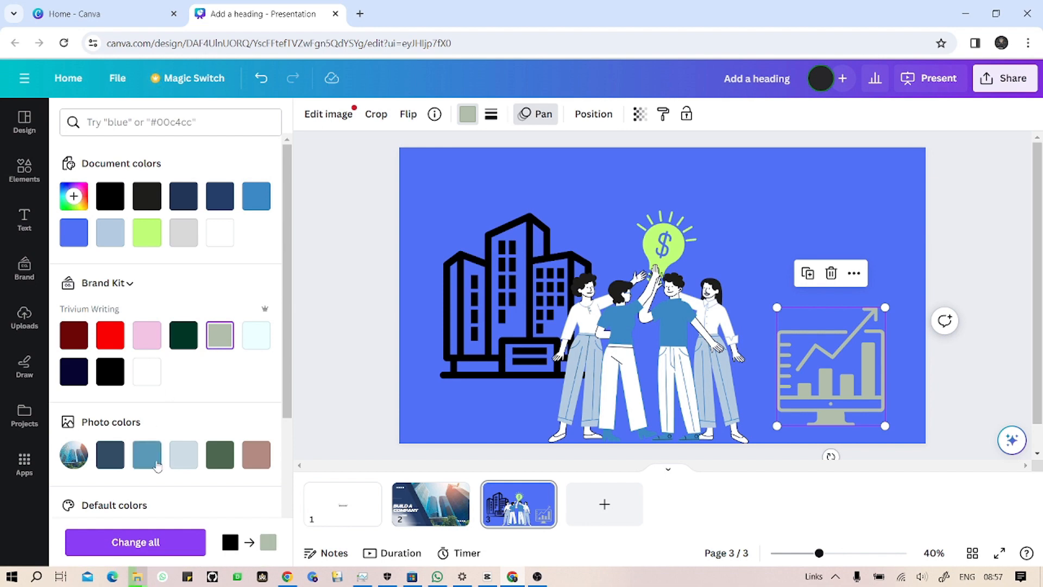
scroll(157, 465, down, 4)
click(146, 448)
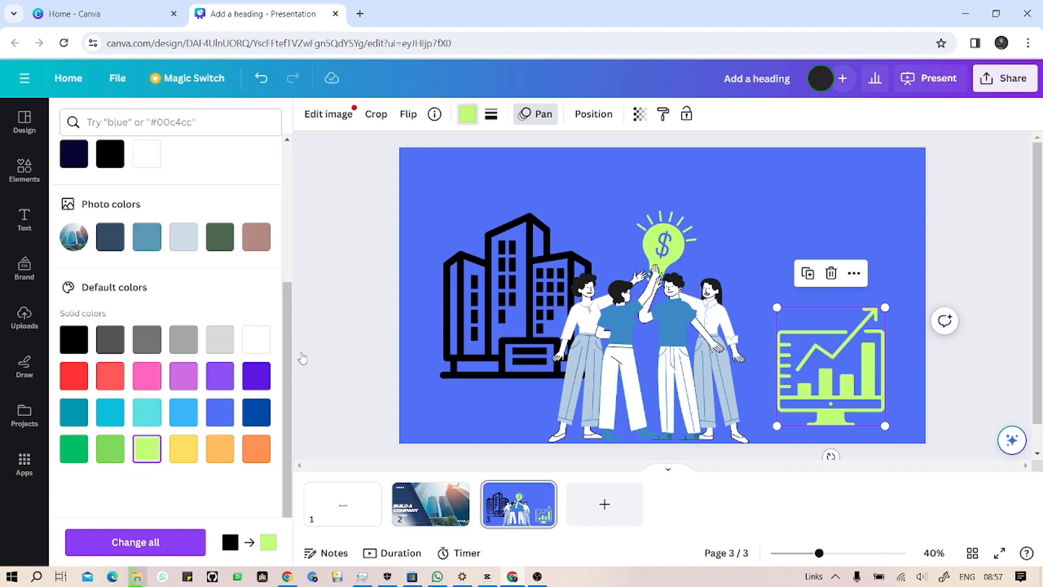
click(955, 246)
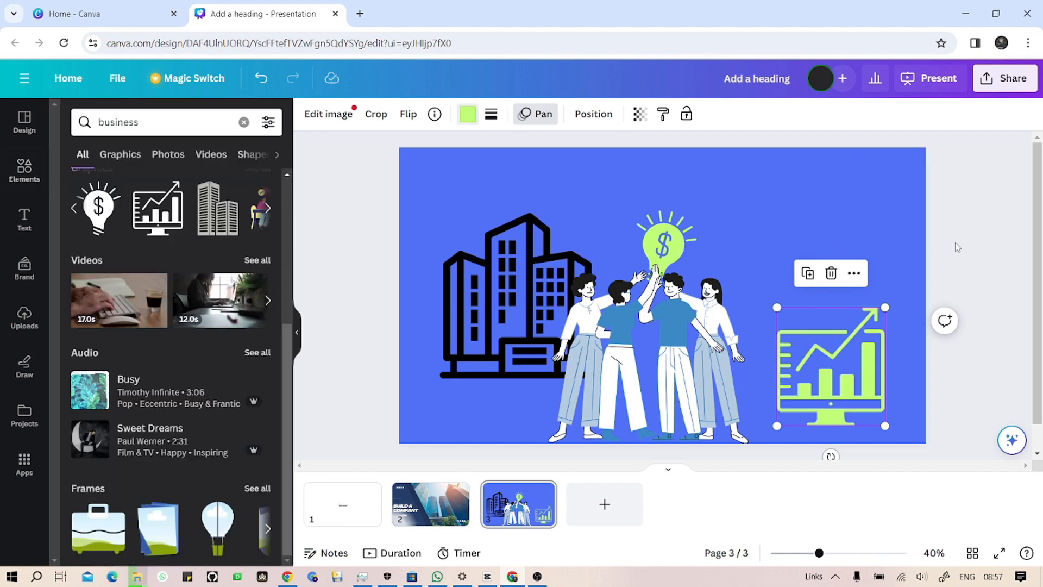
Step: Add a heading text box to page 3, enlarge it to font size 82, and position it in the upper right corner
click(24, 225)
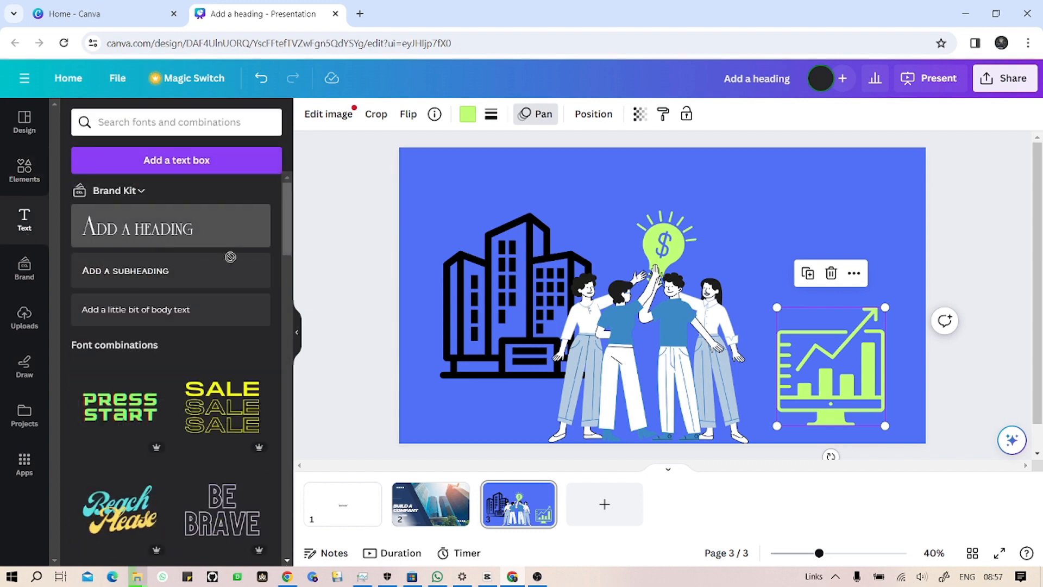
drag(225, 245, 763, 244)
drag(812, 216, 813, 215)
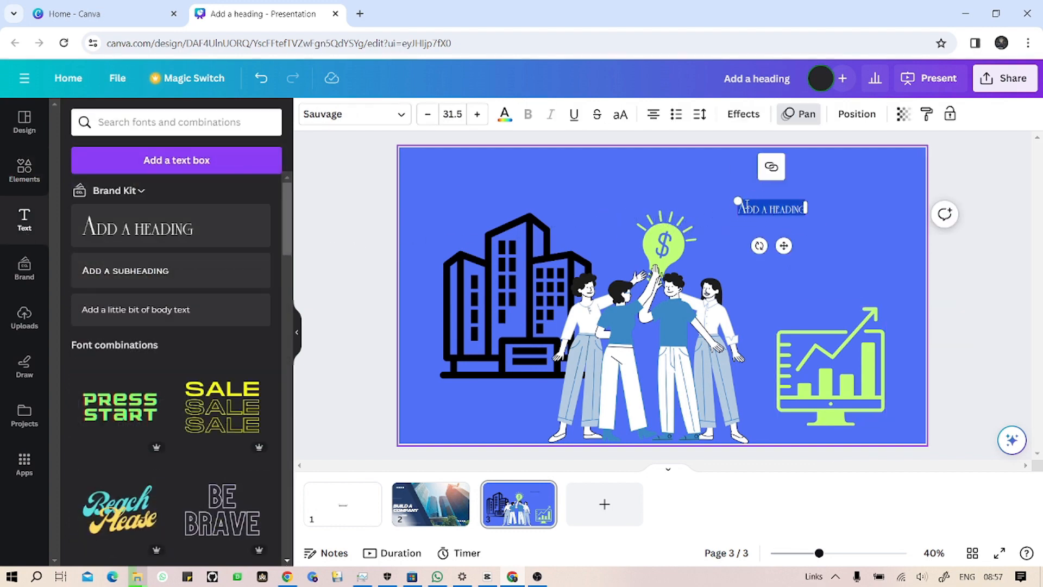
drag(737, 199, 629, 179)
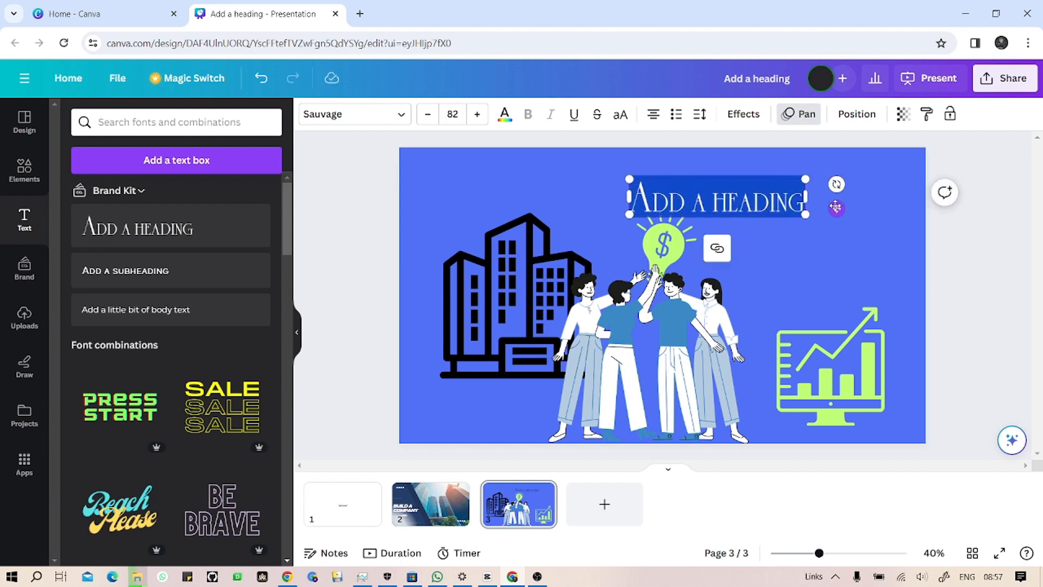
drag(835, 207, 921, 207)
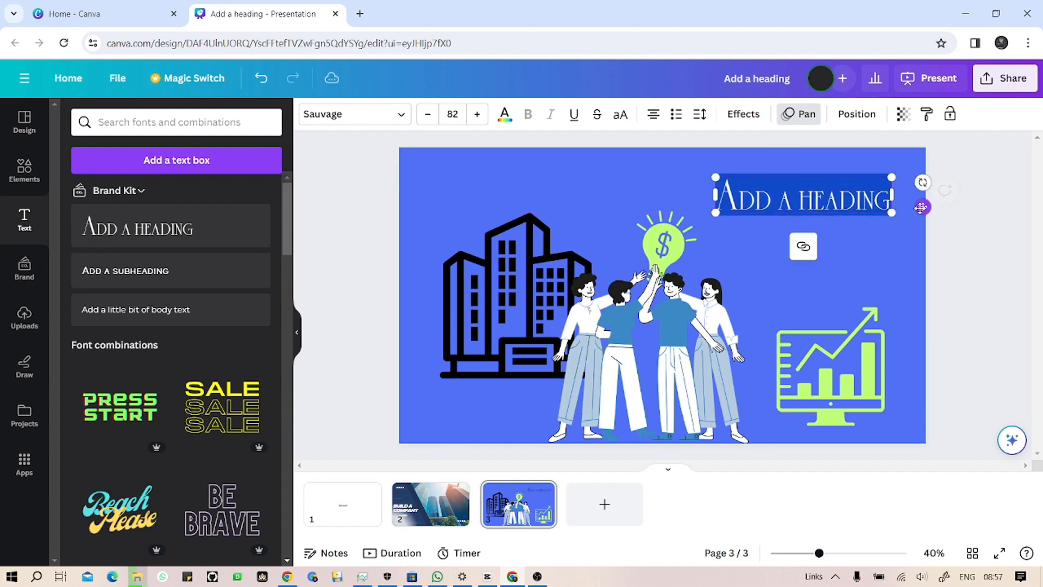
Step: Replace the heading text with "learn how to grow" and scale it down to font size 50.3 to fit on one line
double_click(849, 197)
triple_click(848, 196)
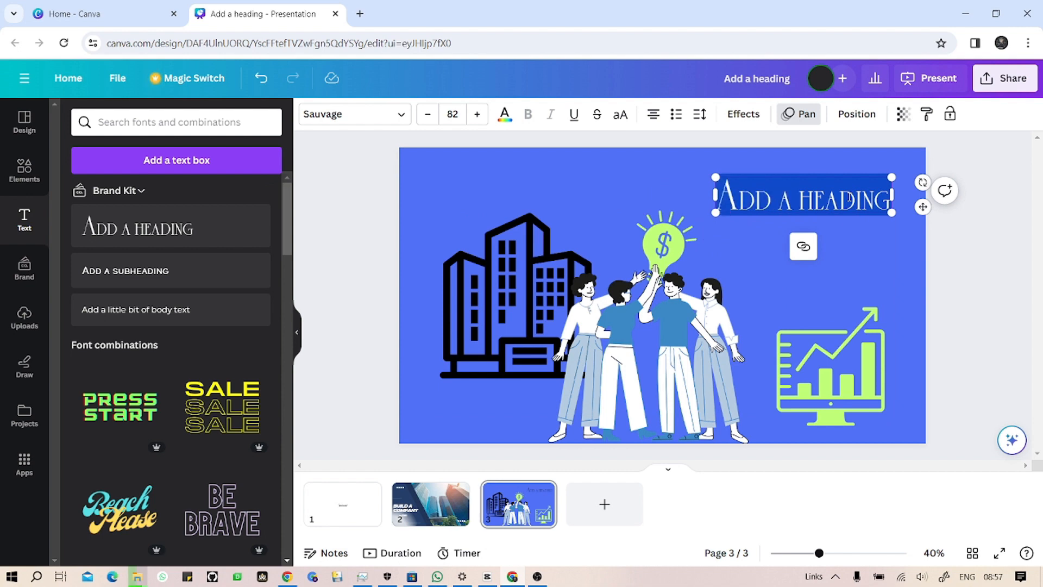
text(learn how to)
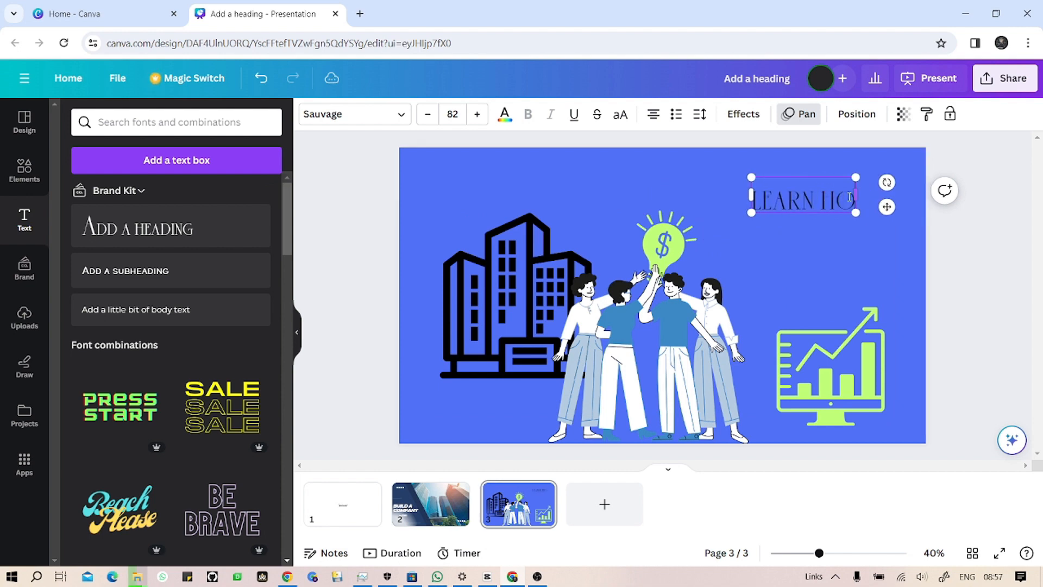
text( grow)
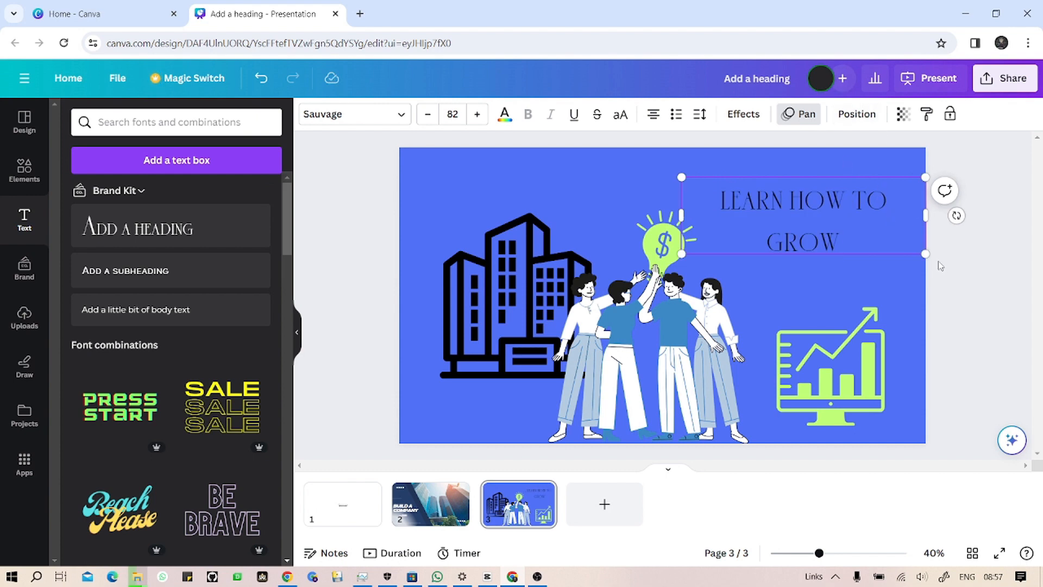
drag(925, 254, 917, 190)
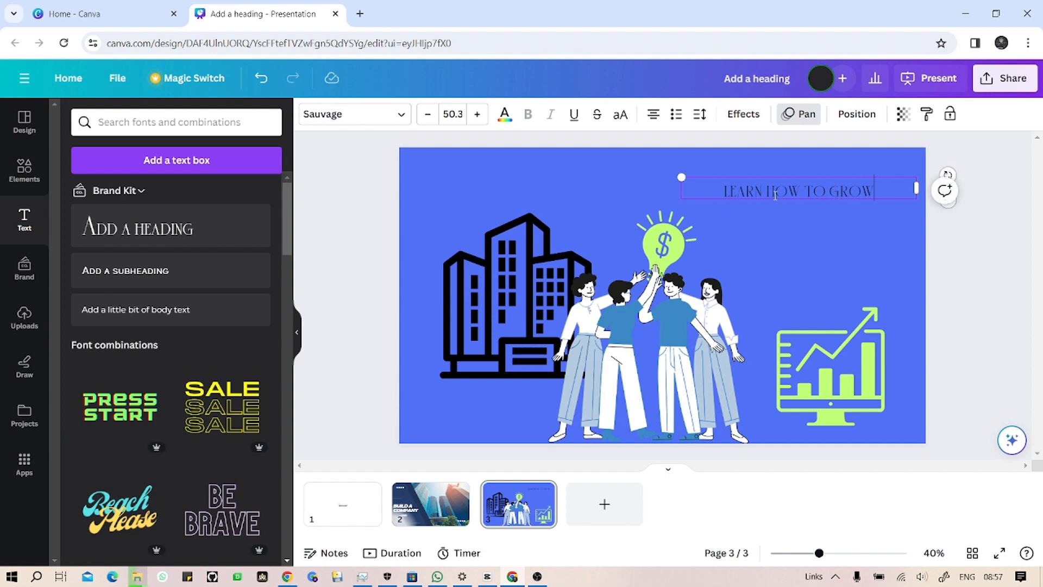